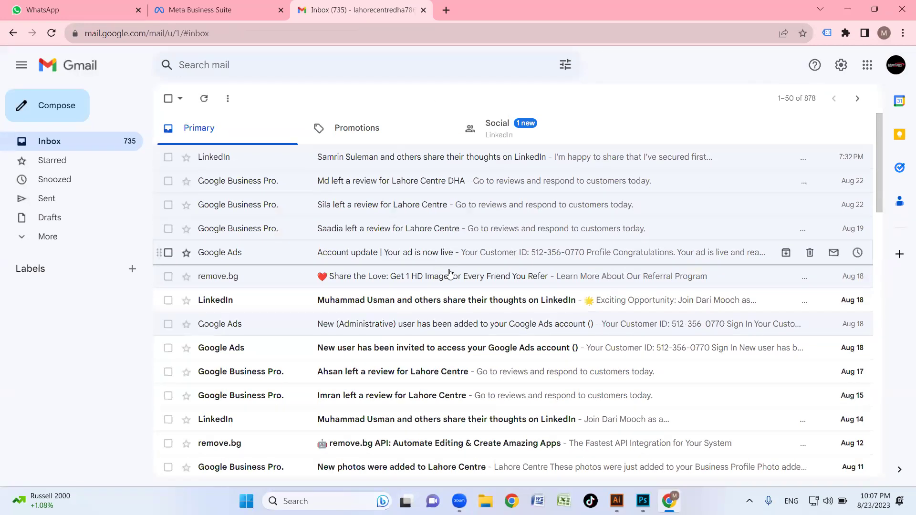
Open Google Business Profile Manager from the Google apps and open the Lahore Centre DHA business profile
{"action": "left_click", "coordinate": [865, 74]}
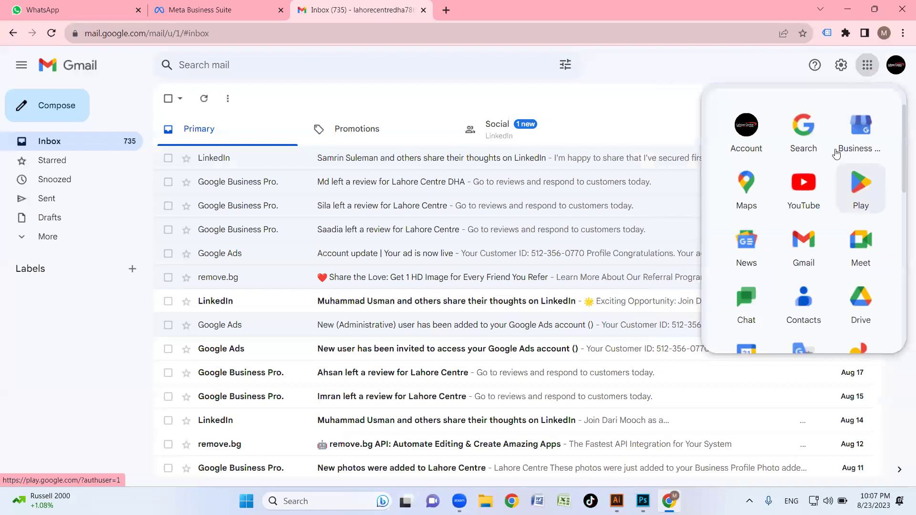
{"action": "left_click", "coordinate": [868, 128]}
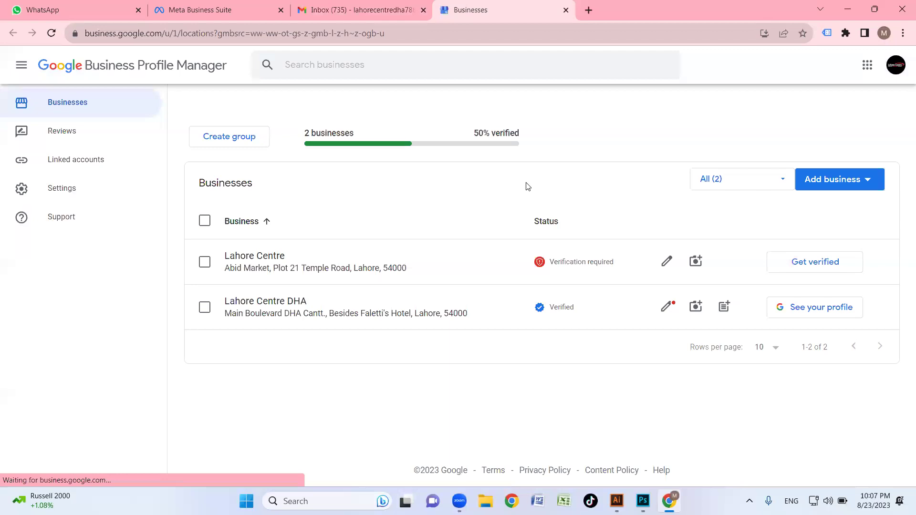
{"action": "left_click", "coordinate": [282, 312]}
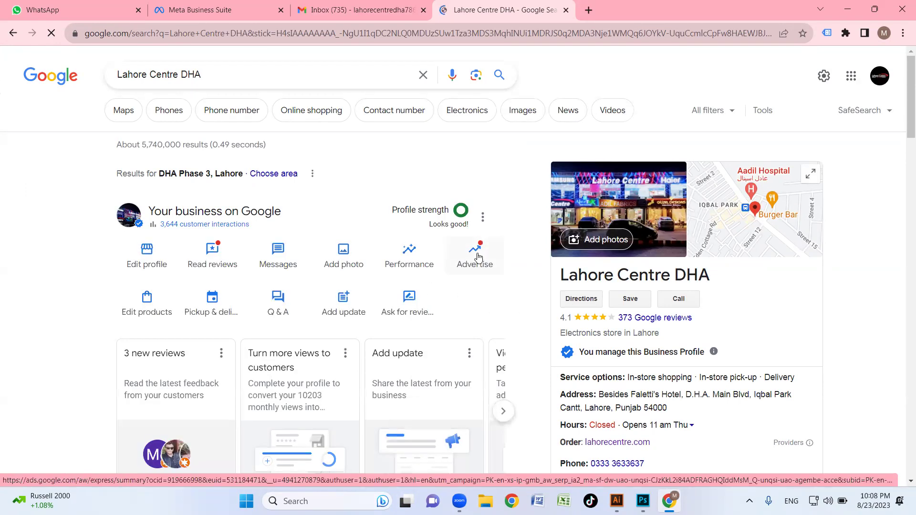
Open the profile's Advertise page, review the Google Ads campaign overview through to the conversion tracking card, and close it
{"action": "left_click", "coordinate": [478, 258]}
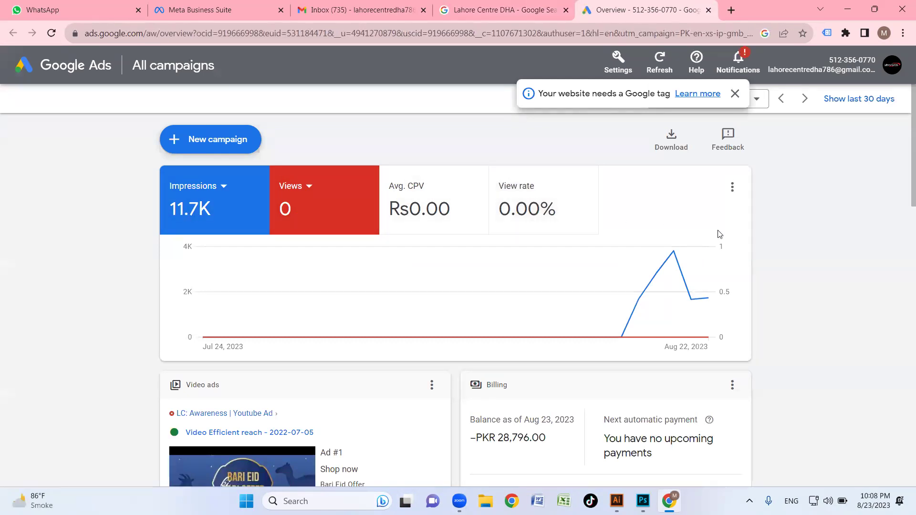
{"action": "scroll", "coordinate": [721, 232], "scroll_direction": "down", "scroll_amount": 3}
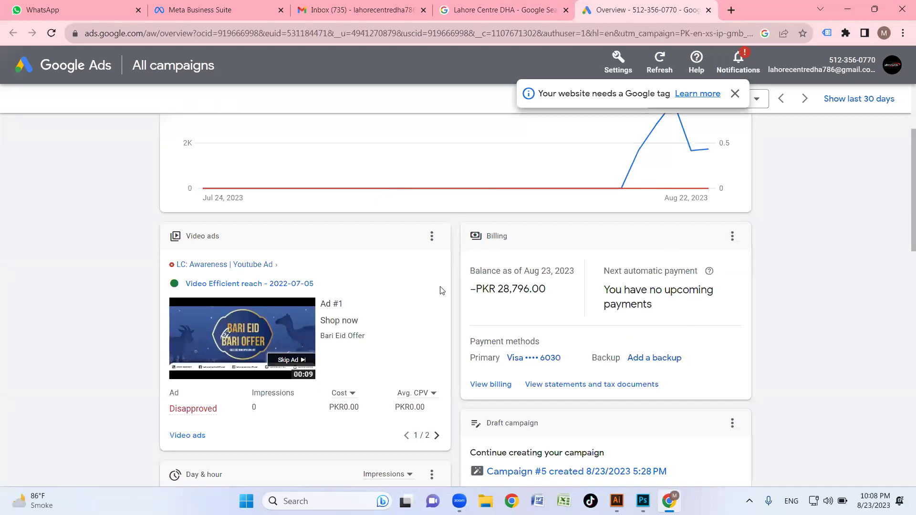
{"action": "scroll", "coordinate": [372, 277], "scroll_direction": "down", "scroll_amount": 5}
{"action": "scroll", "coordinate": [372, 279], "scroll_direction": "down", "scroll_amount": 11}
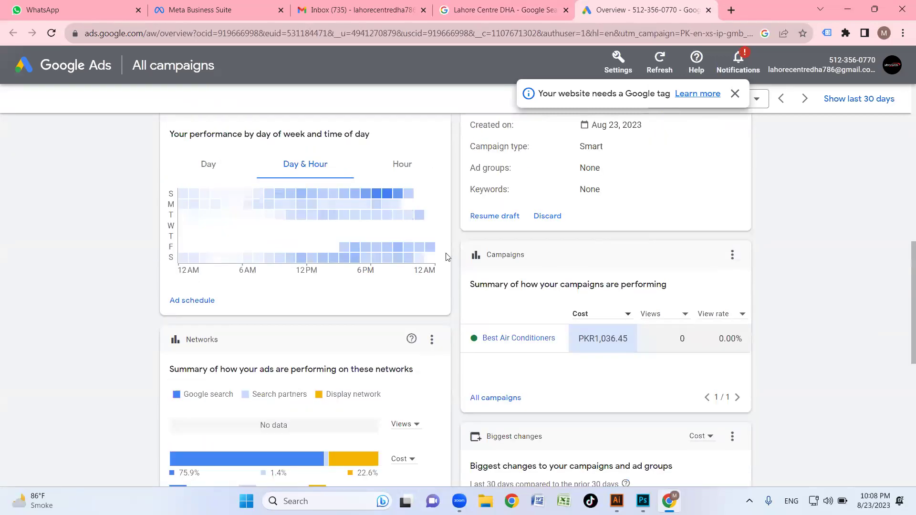
{"action": "scroll", "coordinate": [460, 317], "scroll_direction": "down", "scroll_amount": 1}
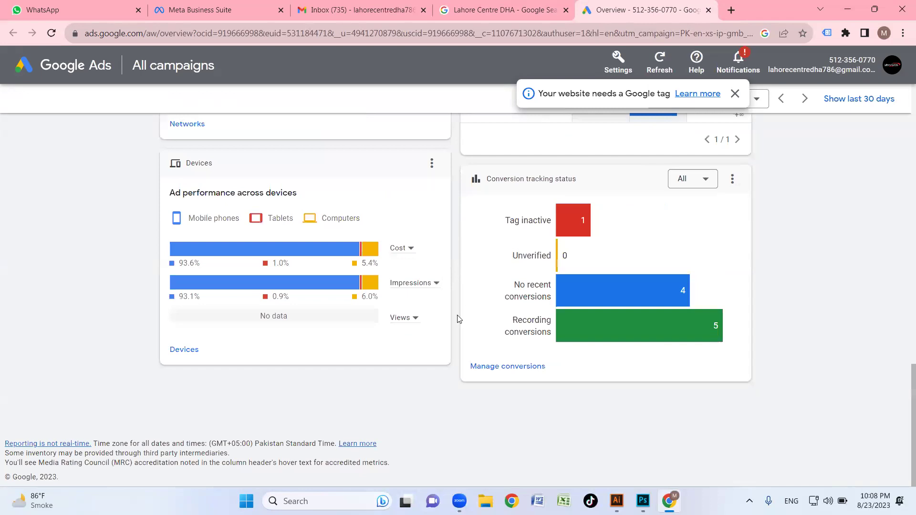
{"action": "scroll", "coordinate": [468, 245], "scroll_direction": "up", "scroll_amount": 20}
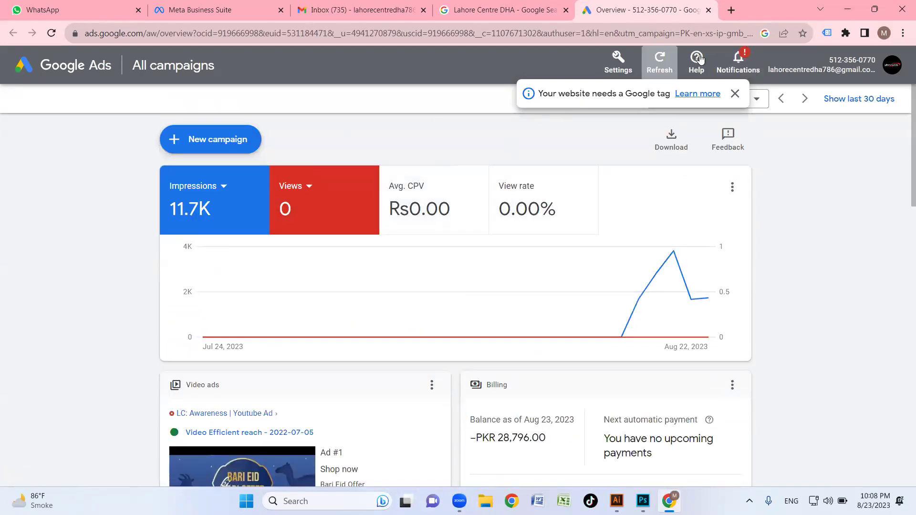
{"action": "left_click", "coordinate": [708, 10]}
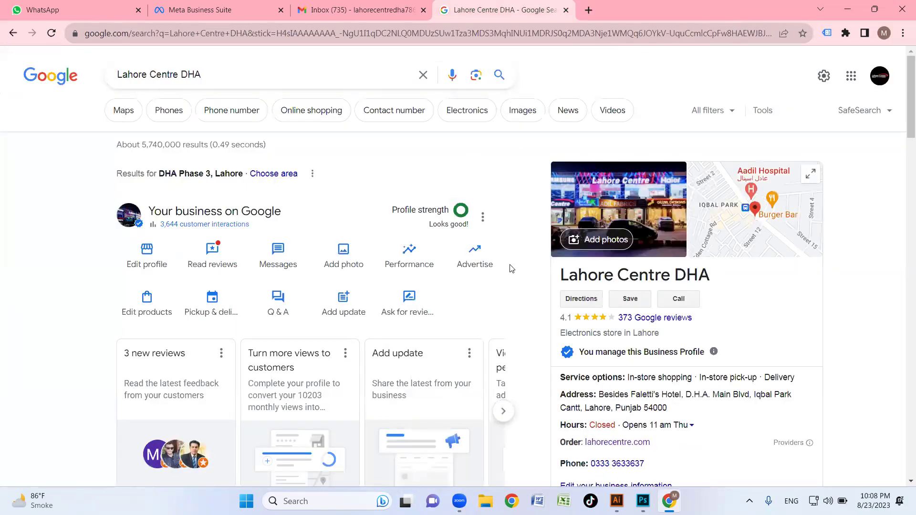
Examine the Google Ads Summary for Best Air Conditioners and the sponsored ad preview on the business's search page
{"action": "scroll", "coordinate": [512, 269], "scroll_direction": "down", "scroll_amount": 6}
{"action": "scroll", "coordinate": [491, 246], "scroll_direction": "up", "scroll_amount": 5}
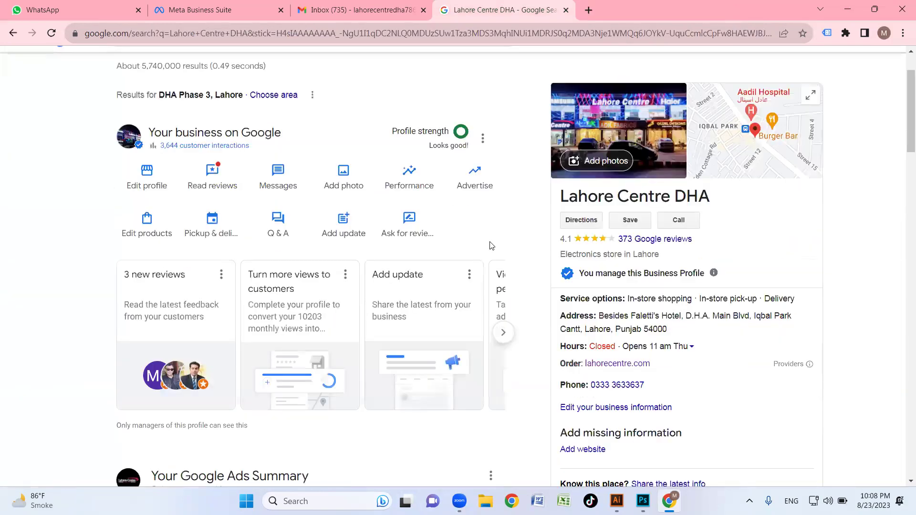
{"action": "scroll", "coordinate": [477, 212], "scroll_direction": "down", "scroll_amount": 6}
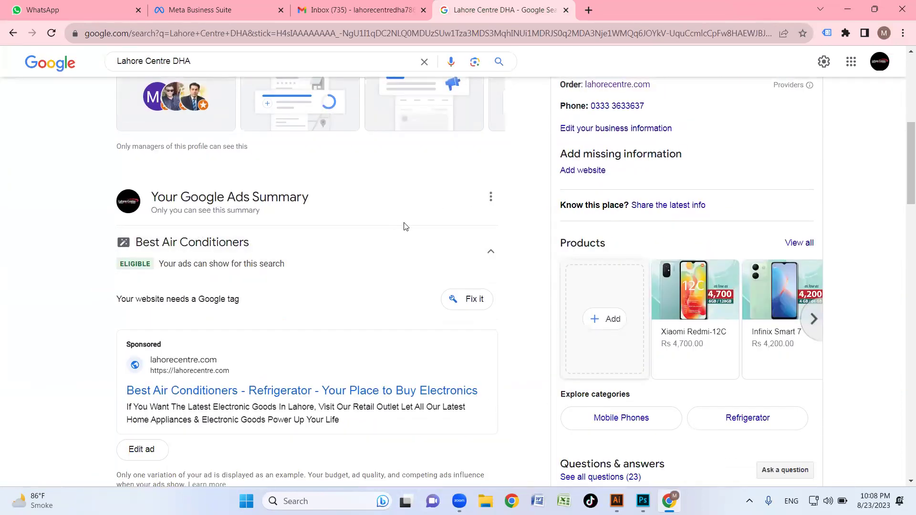
{"action": "scroll", "coordinate": [391, 219], "scroll_direction": "up", "scroll_amount": 3}
{"action": "scroll", "coordinate": [423, 325], "scroll_direction": "down", "scroll_amount": 3}
{"action": "scroll", "coordinate": [175, 293], "scroll_direction": "down", "scroll_amount": 1}
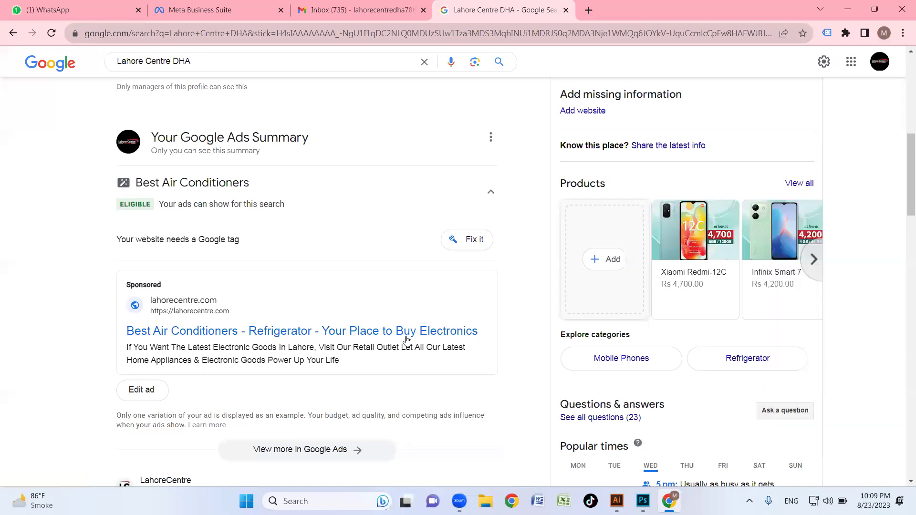
{"action": "scroll", "coordinate": [309, 353], "scroll_direction": "down", "scroll_amount": 1}
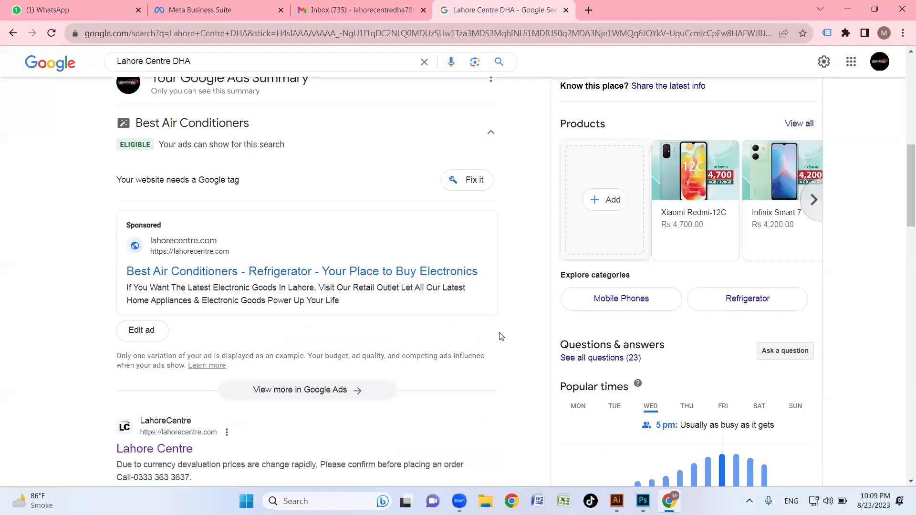
{"action": "scroll", "coordinate": [367, 260], "scroll_direction": "down", "scroll_amount": 3}
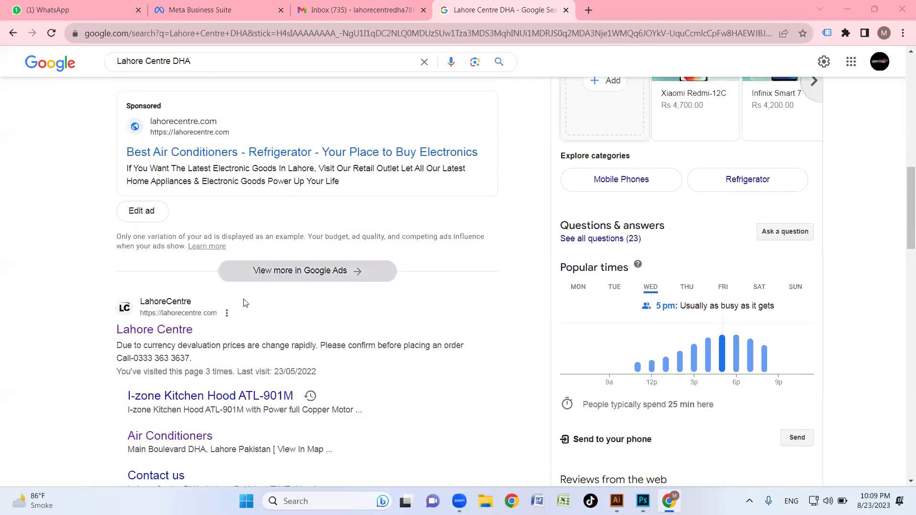
{"action": "scroll", "coordinate": [355, 329], "scroll_direction": "up", "scroll_amount": 2}
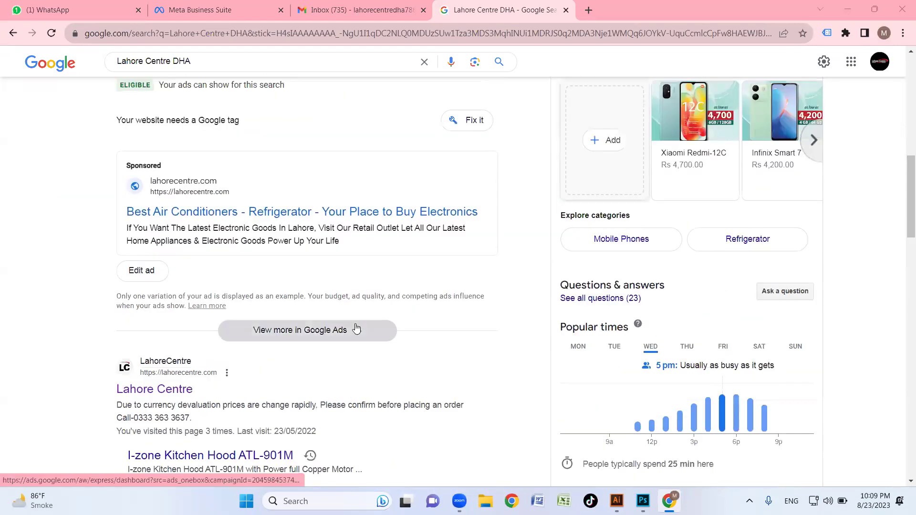
{"action": "scroll", "coordinate": [343, 334], "scroll_direction": "up", "scroll_amount": 1}
{"action": "scroll", "coordinate": [390, 316], "scroll_direction": "up", "scroll_amount": 2}
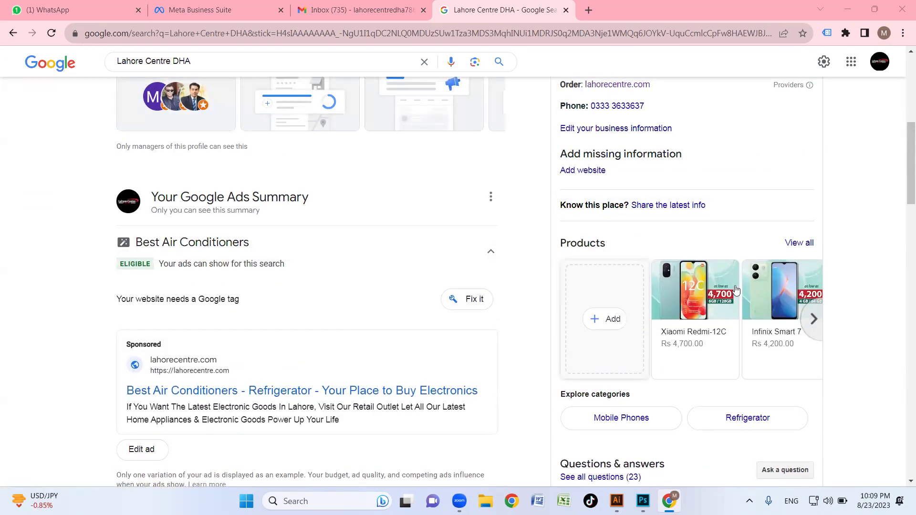
Browse the Products carousel of the business profile forward and back, and look over the profile management options
{"action": "left_click", "coordinate": [820, 327]}
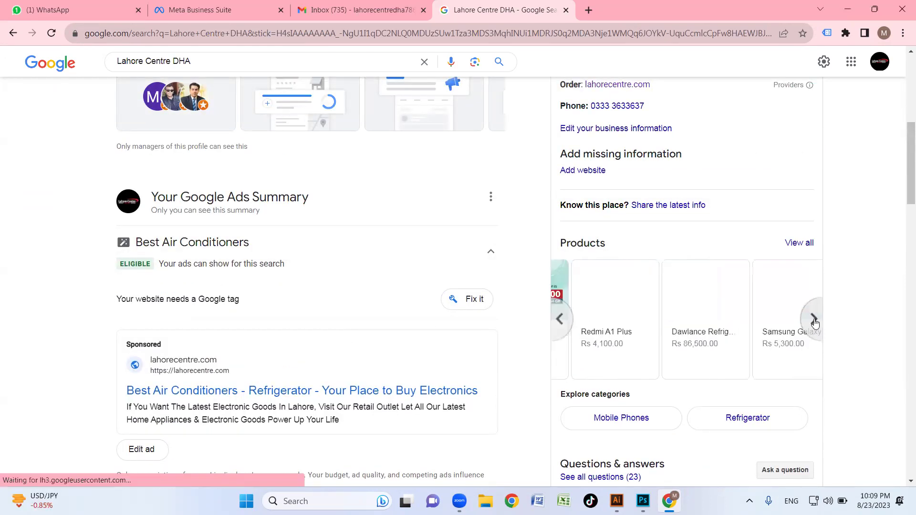
{"action": "left_click", "coordinate": [813, 325]}
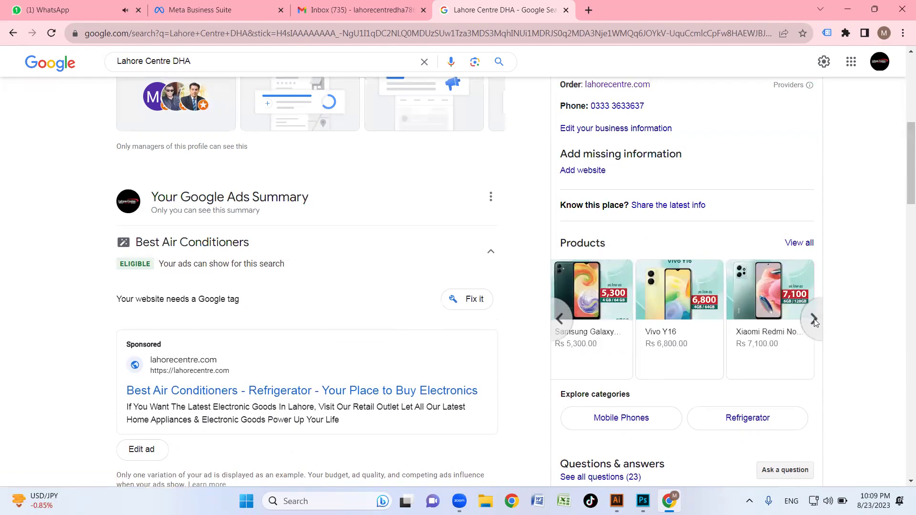
{"action": "left_click", "coordinate": [560, 320]}
{"action": "left_click", "coordinate": [560, 319]}
{"action": "left_click", "coordinate": [560, 320]}
{"action": "scroll", "coordinate": [484, 296], "scroll_direction": "up", "scroll_amount": 1}
{"action": "scroll", "coordinate": [576, 322], "scroll_direction": "up", "scroll_amount": 3}
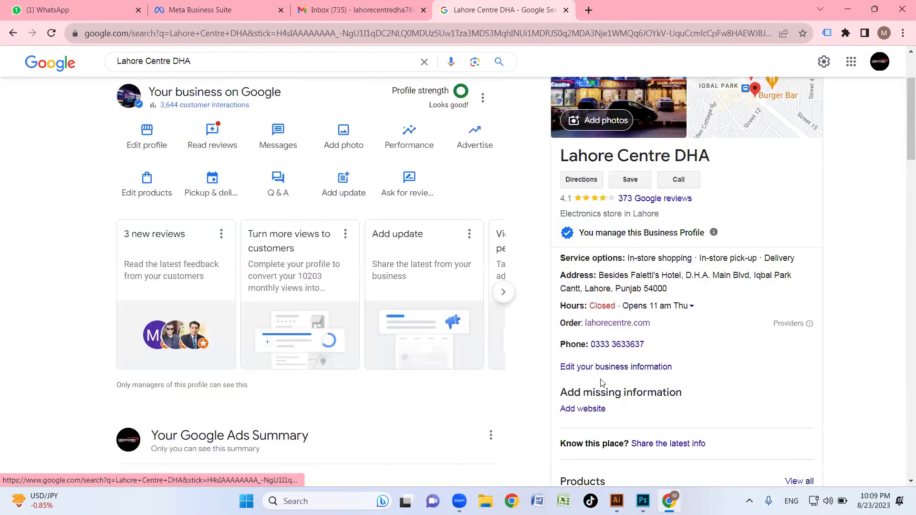
{"action": "scroll", "coordinate": [601, 377], "scroll_direction": "down", "scroll_amount": 2}
{"action": "scroll", "coordinate": [194, 271], "scroll_direction": "up", "scroll_amount": 3}
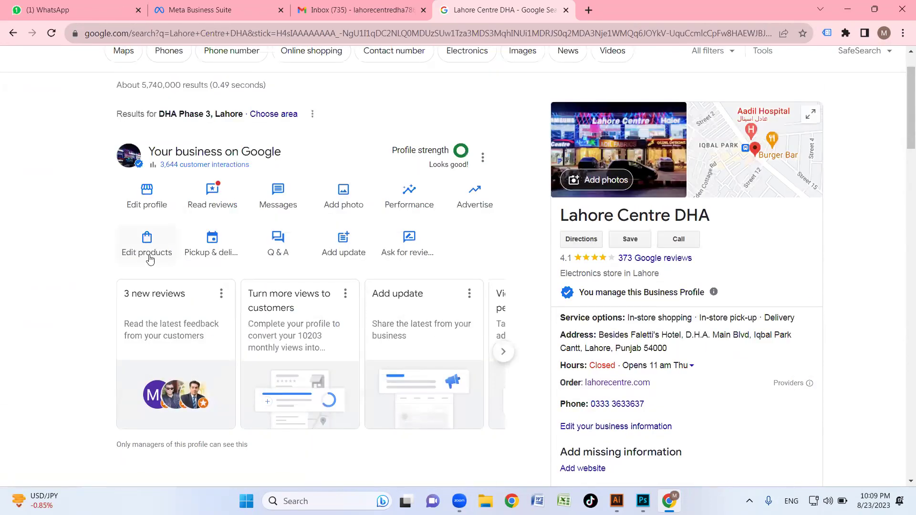
Review the Best Air Conditioners section in the Google Ads Summary and return to the business profile's management options
{"action": "scroll", "coordinate": [437, 255], "scroll_direction": "down", "scroll_amount": 5}
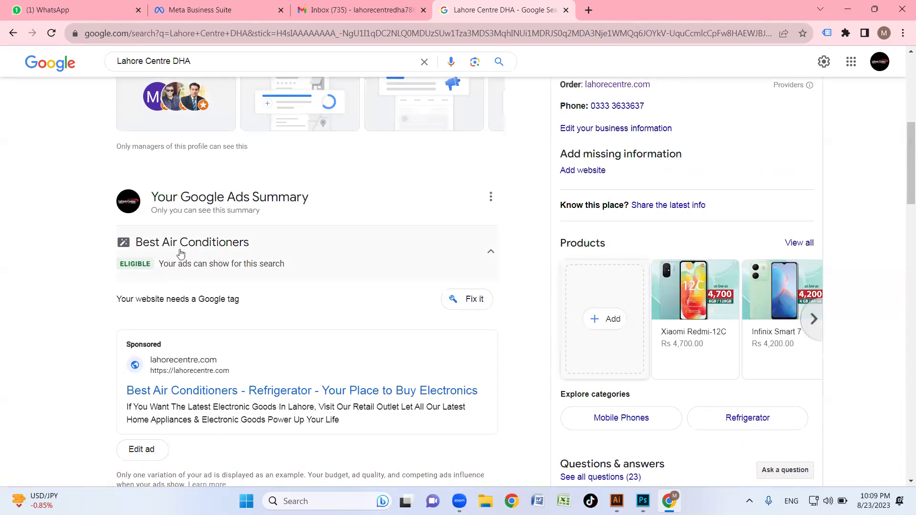
{"action": "left_click", "coordinate": [249, 249]}
{"action": "left_click", "coordinate": [252, 253]}
{"action": "scroll", "coordinate": [269, 269], "scroll_direction": "up", "scroll_amount": 1}
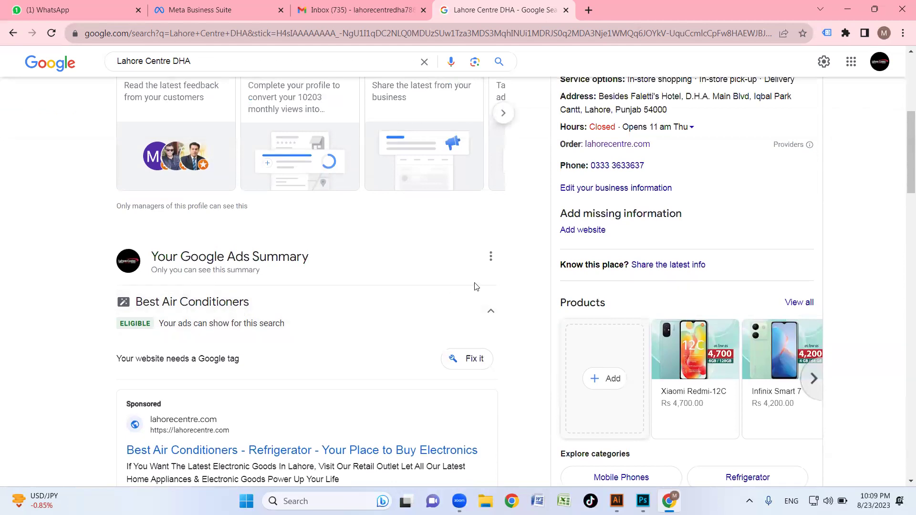
{"action": "scroll", "coordinate": [302, 286], "scroll_direction": "up", "scroll_amount": 2}
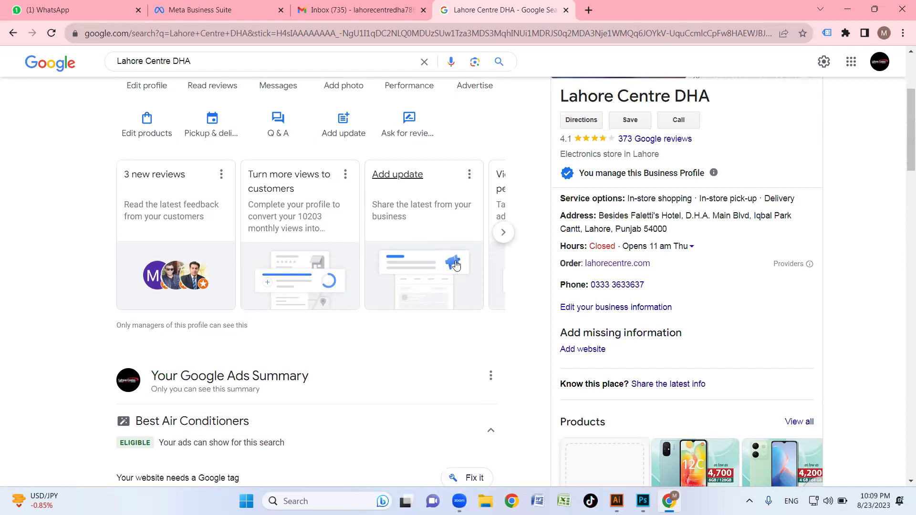
{"action": "scroll", "coordinate": [453, 272], "scroll_direction": "up", "scroll_amount": 2}
{"action": "scroll", "coordinate": [453, 267], "scroll_direction": "up", "scroll_amount": 1}
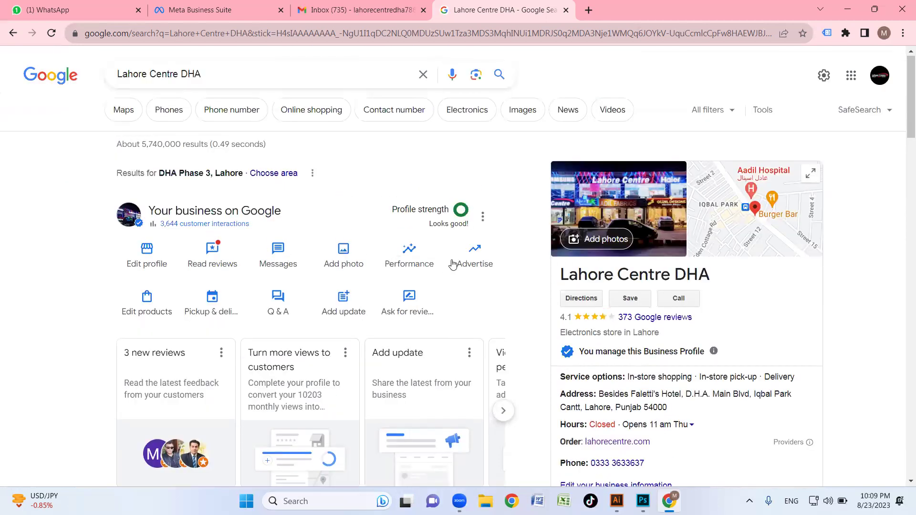
Close the business profile page and open Google Ads from the Google apps in Gmail
{"action": "left_click", "coordinate": [566, 10]}
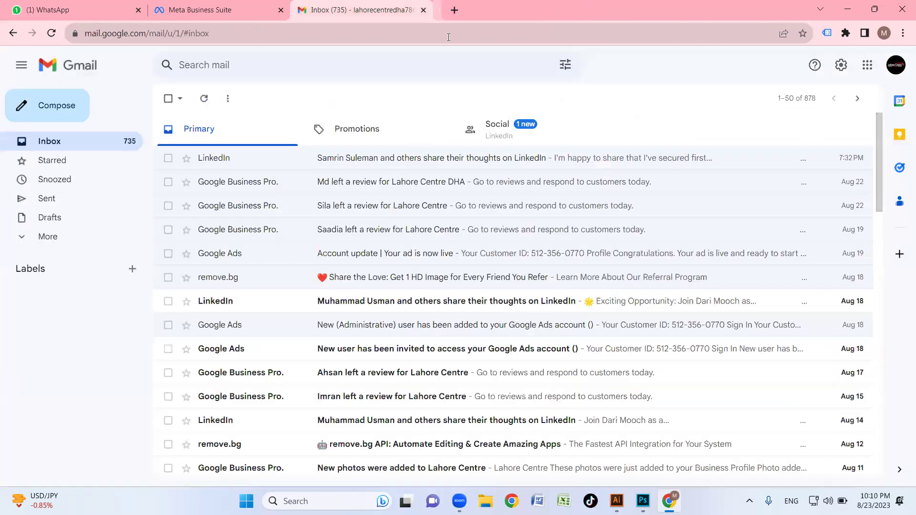
{"action": "left_click", "coordinate": [867, 65]}
{"action": "scroll", "coordinate": [821, 171], "scroll_direction": "down", "scroll_amount": 1}
{"action": "scroll", "coordinate": [821, 171], "scroll_direction": "down", "scroll_amount": 5}
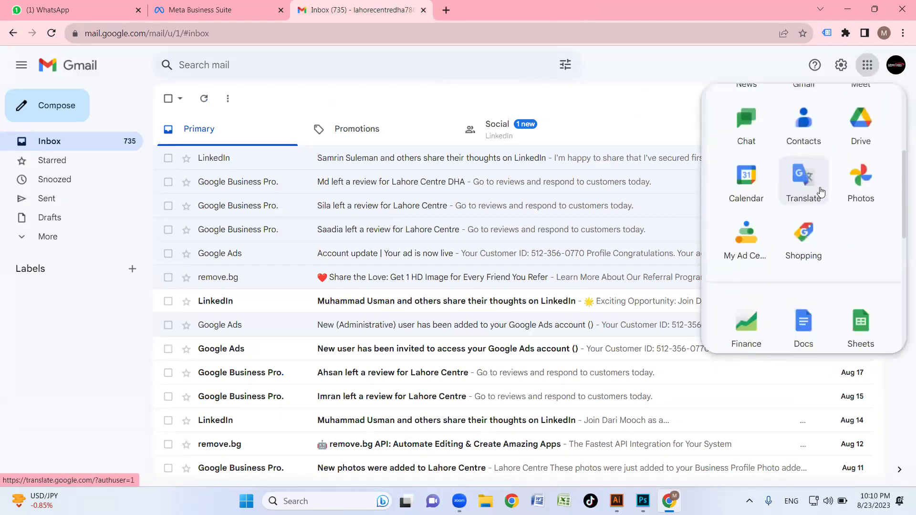
{"action": "scroll", "coordinate": [797, 222], "scroll_direction": "down", "scroll_amount": 3}
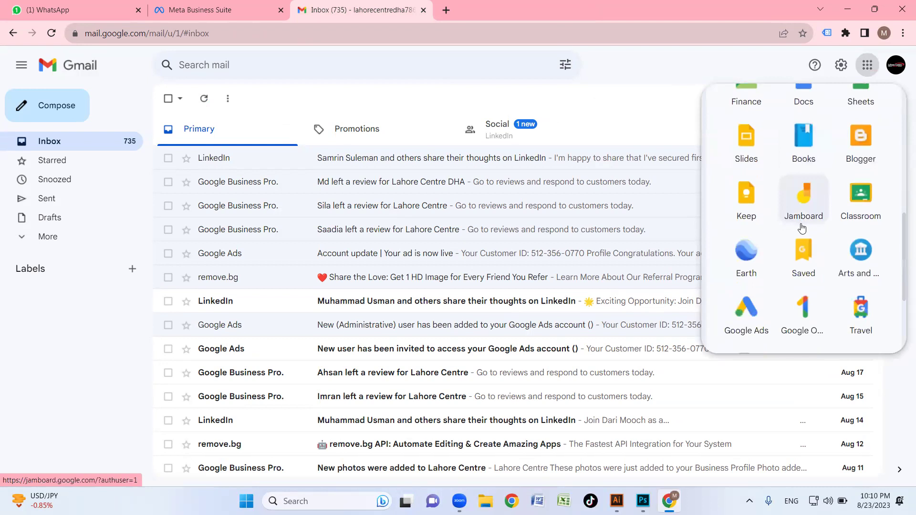
{"action": "left_click", "coordinate": [737, 198]}
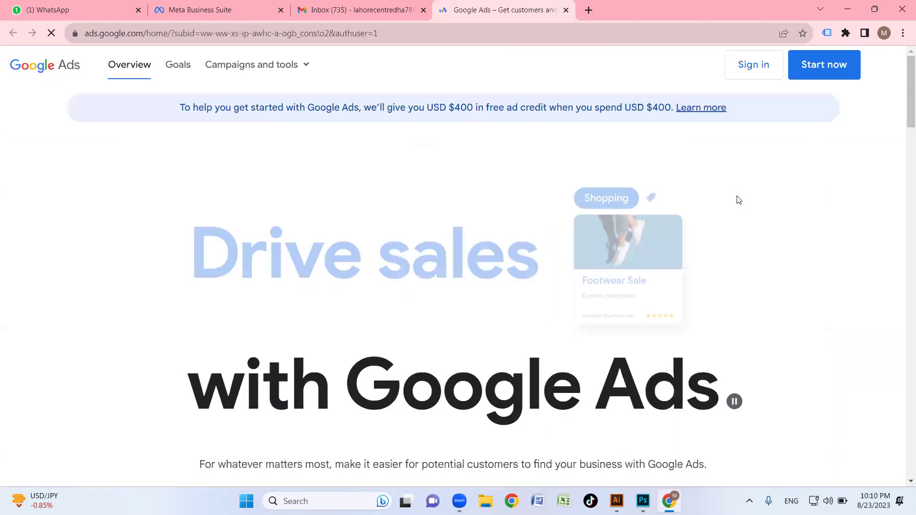
Check the signed-in Google account on the Google Ads landing page and start Google Ads with it
{"action": "scroll", "coordinate": [743, 225], "scroll_direction": "down", "scroll_amount": 10}
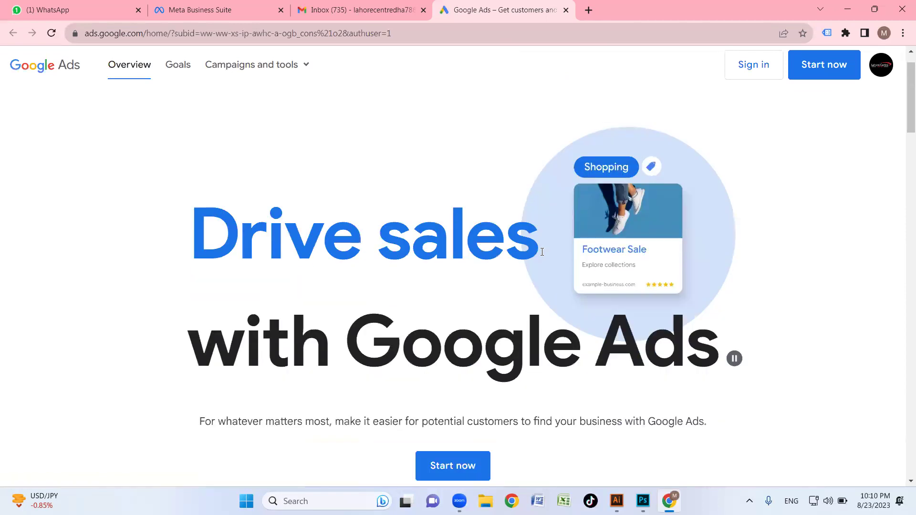
{"action": "scroll", "coordinate": [537, 274], "scroll_direction": "up", "scroll_amount": 10}
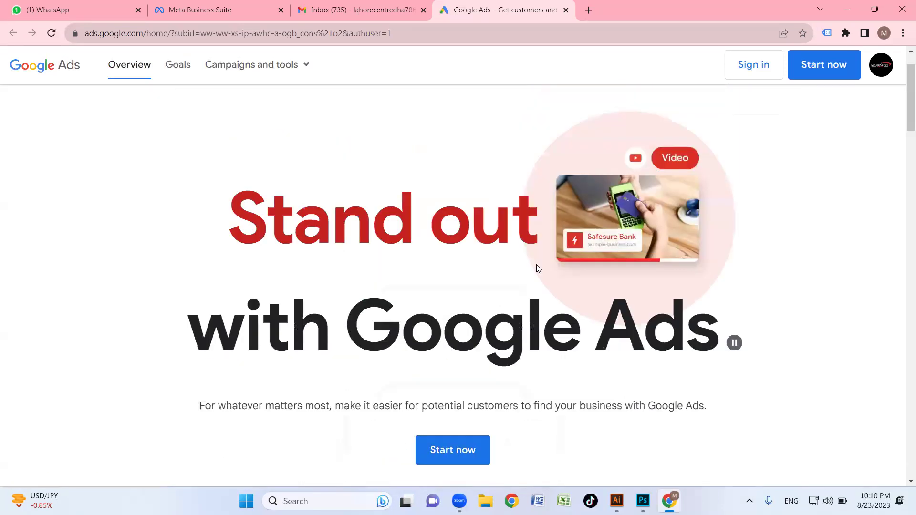
{"action": "left_click", "coordinate": [885, 72]}
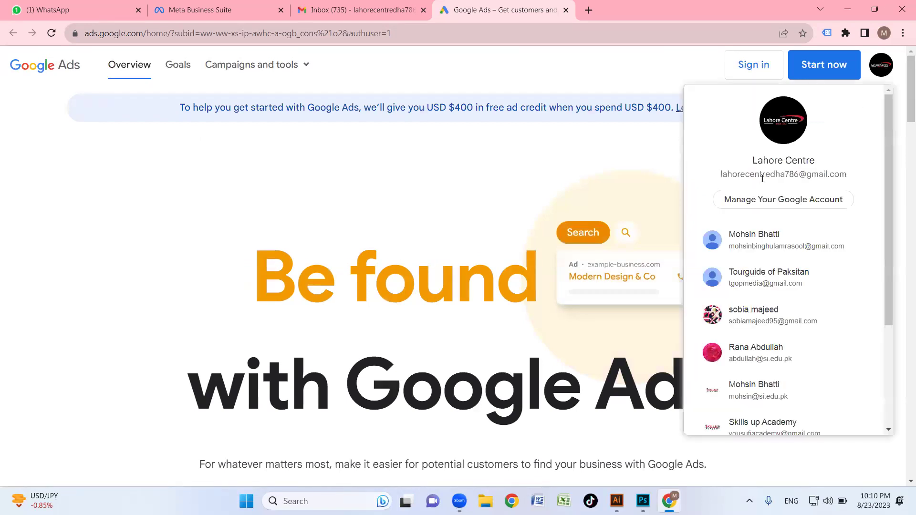
{"action": "scroll", "coordinate": [767, 281], "scroll_direction": "down", "scroll_amount": 4}
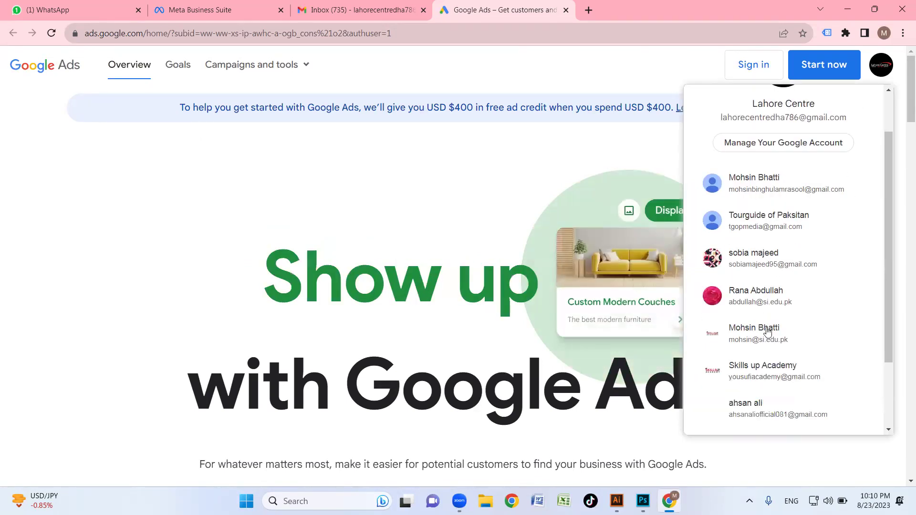
{"action": "scroll", "coordinate": [783, 290], "scroll_direction": "up", "scroll_amount": 4}
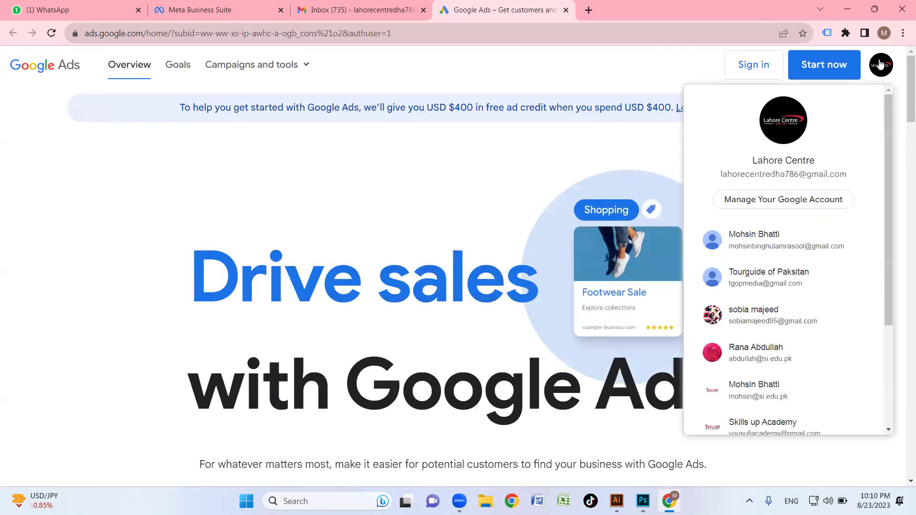
{"action": "left_click", "coordinate": [902, 90]}
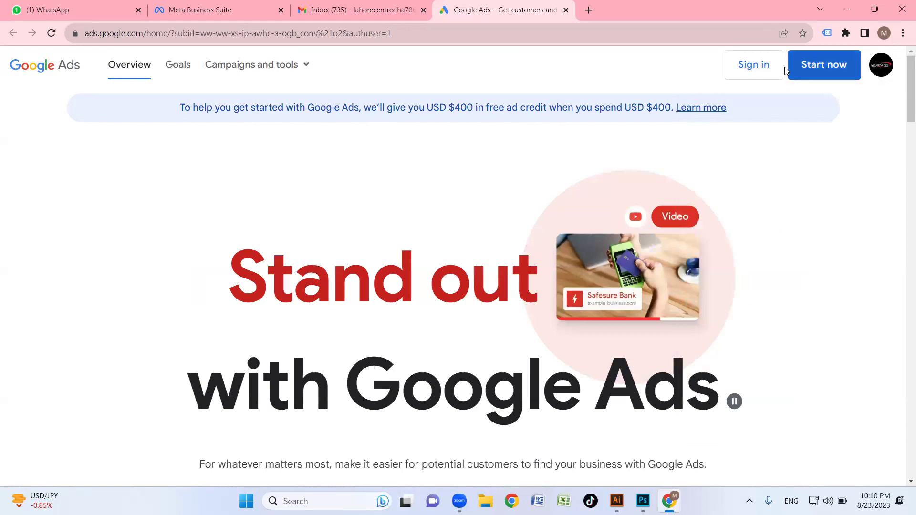
{"action": "left_click", "coordinate": [831, 66]}
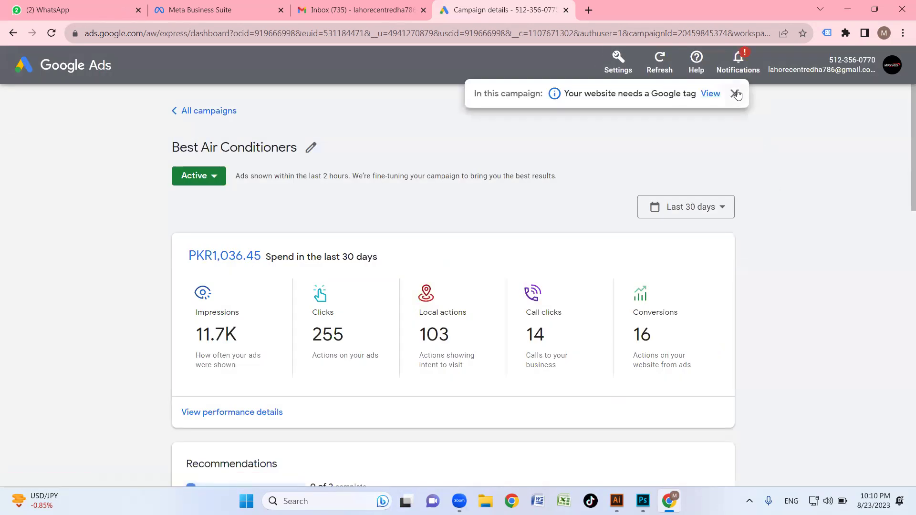
Dismiss the Google tag notice and enlarge the page around the Best Air Conditioners campaign's performance metrics
{"action": "left_click", "coordinate": [734, 94]}
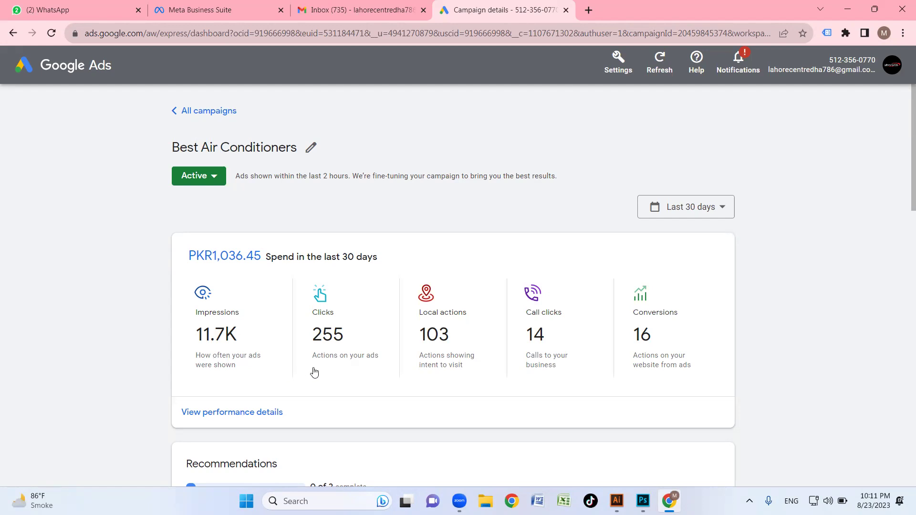
{"action": "scroll", "coordinate": [315, 352], "scroll_direction": "up", "scroll_amount": 3, "text": "ctrl"}
{"action": "scroll", "coordinate": [318, 347], "scroll_direction": "down", "scroll_amount": 5}
{"action": "scroll", "coordinate": [318, 346], "scroll_direction": "up", "scroll_amount": 2}
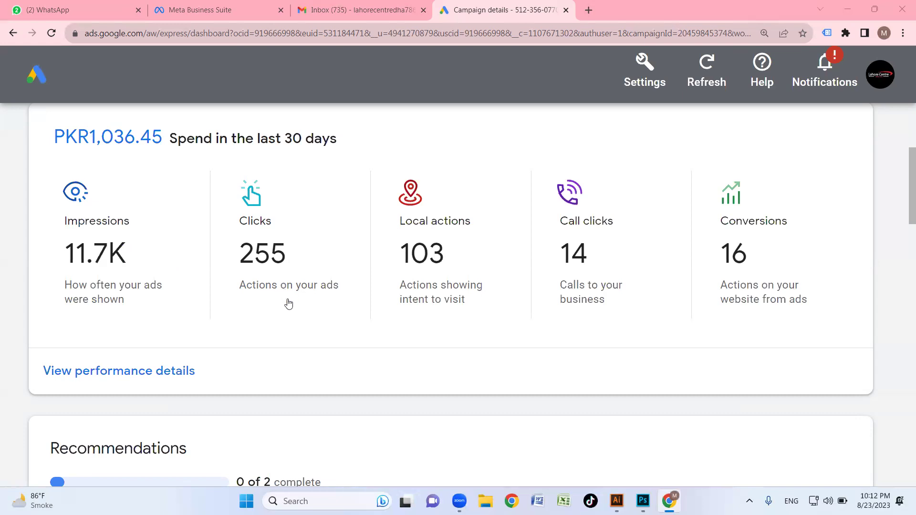
Annotate the metrics in green with check marks beside Impressions, Clicks and Local actions, and circle the spend amount
{"action": "key", "text": "XF86MonBrightnessDown"}
{"action": "key", "text": "ctrl+2"}
{"action": "left_click_drag", "start_coordinate": [109, 189], "coordinate": [174, 170]}
{"action": "left_click_drag", "start_coordinate": [287, 195], "coordinate": [345, 176]}
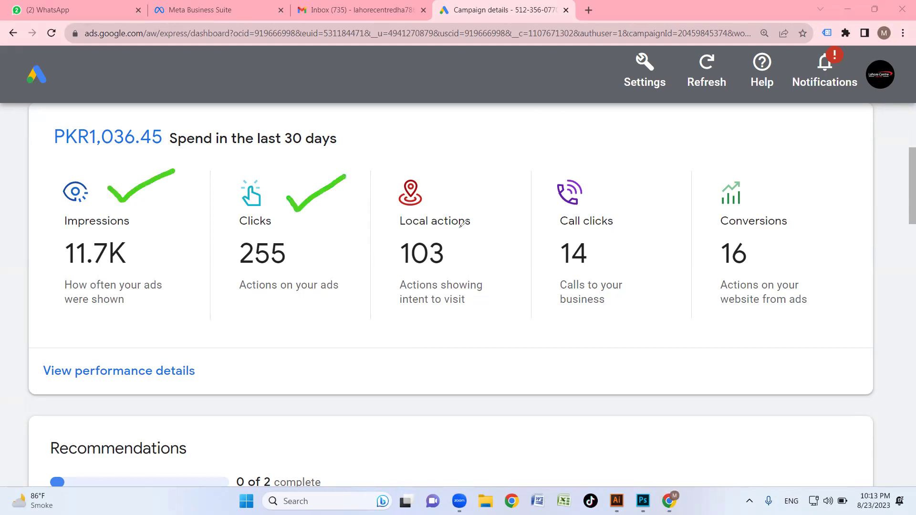
{"action": "left_click_drag", "start_coordinate": [431, 188], "coordinate": [492, 170]}
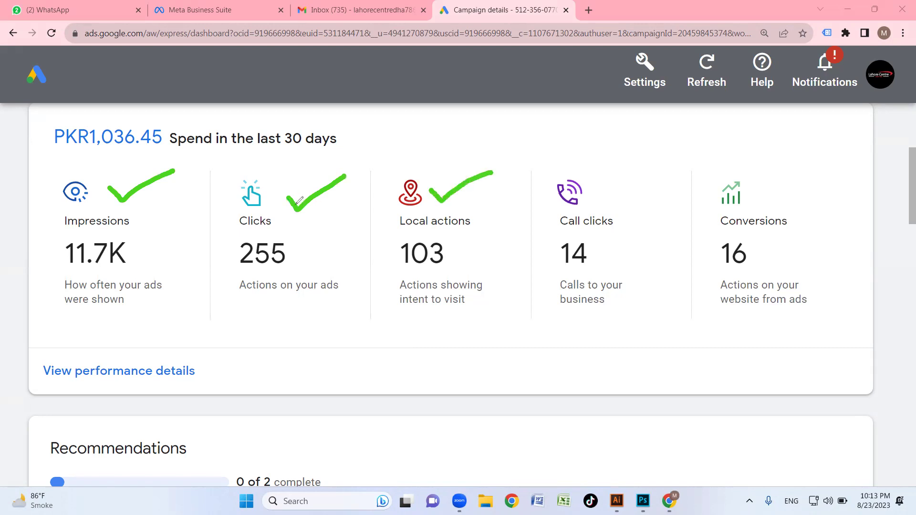
{"action": "mouse_move", "coordinate": [89, 152]}
{"action": "left_mouse_down"}
{"action": "mouse_move", "coordinate": [163, 149]}
{"action": "mouse_move", "coordinate": [172, 132]}
{"action": "mouse_move", "coordinate": [165, 113]}
{"action": "mouse_move", "coordinate": [119, 106]}
{"action": "mouse_move", "coordinate": [48, 119]}
{"action": "mouse_move", "coordinate": [48, 136]}
{"action": "mouse_move", "coordinate": [92, 142]}
{"action": "left_mouse_up"}
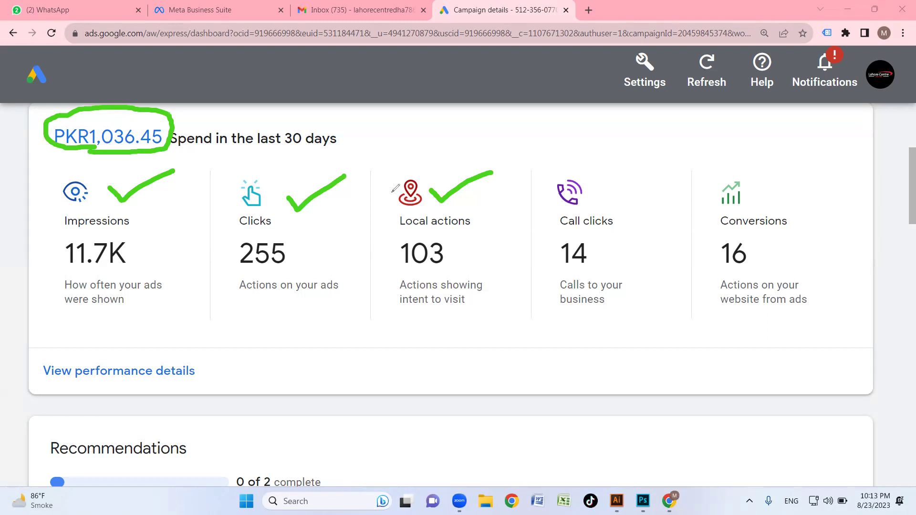
Circle the descriptions under Local actions, Call clicks and Conversions, tick Call clicks, and circle the Conversions heading in green
{"action": "mouse_move", "coordinate": [498, 313]}
{"action": "left_mouse_down"}
{"action": "mouse_move", "coordinate": [443, 323]}
{"action": "mouse_move", "coordinate": [378, 284]}
{"action": "mouse_move", "coordinate": [477, 262]}
{"action": "mouse_move", "coordinate": [497, 315]}
{"action": "left_mouse_up"}
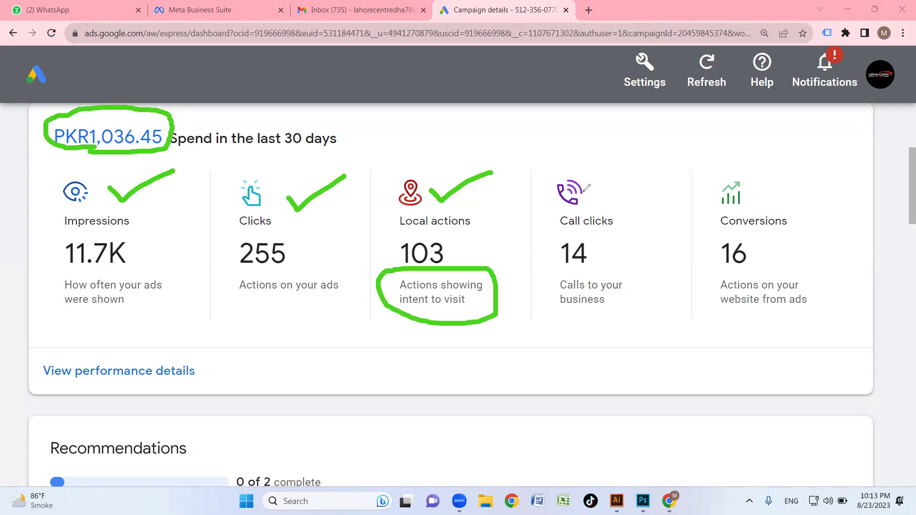
{"action": "left_click_drag", "start_coordinate": [594, 191], "coordinate": [639, 176]}
{"action": "mouse_move", "coordinate": [555, 276]}
{"action": "left_mouse_down"}
{"action": "mouse_move", "coordinate": [638, 269]}
{"action": "mouse_move", "coordinate": [599, 310]}
{"action": "mouse_move", "coordinate": [552, 284]}
{"action": "mouse_move", "coordinate": [560, 273]}
{"action": "left_mouse_up"}
{"action": "mouse_move", "coordinate": [715, 230]}
{"action": "left_mouse_down"}
{"action": "mouse_move", "coordinate": [787, 230]}
{"action": "mouse_move", "coordinate": [787, 152]}
{"action": "mouse_move", "coordinate": [712, 184]}
{"action": "mouse_move", "coordinate": [717, 226]}
{"action": "left_mouse_up"}
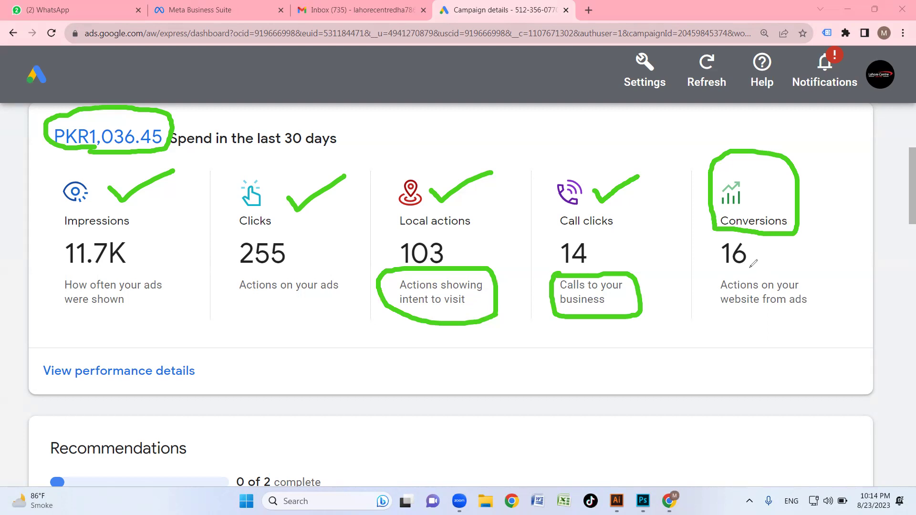
{"action": "mouse_move", "coordinate": [722, 274]}
{"action": "left_mouse_down"}
{"action": "mouse_move", "coordinate": [822, 278]}
{"action": "mouse_move", "coordinate": [827, 313]}
{"action": "mouse_move", "coordinate": [707, 316]}
{"action": "mouse_move", "coordinate": [720, 273]}
{"action": "left_mouse_up"}
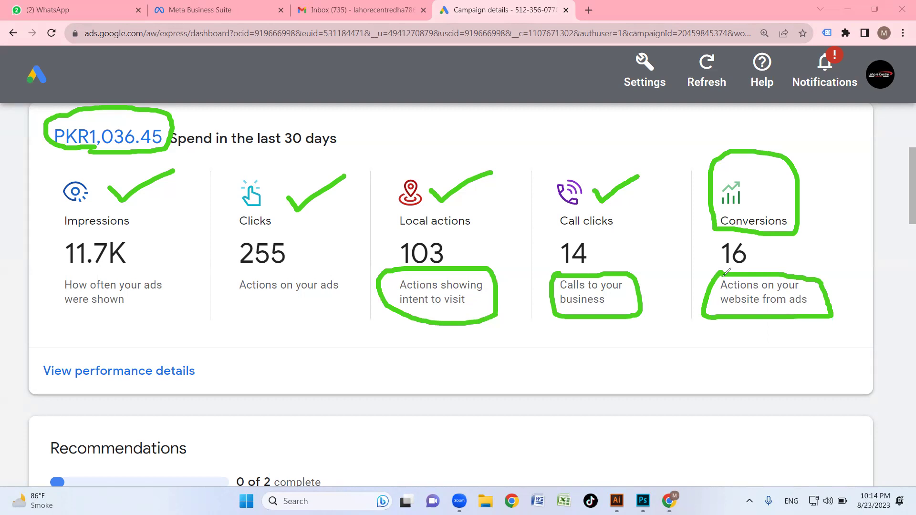
Draw a short green line beside the figure of each metric, from Conversions back to Impressions
{"action": "left_click_drag", "start_coordinate": [756, 256], "coordinate": [794, 254]}
{"action": "left_click_drag", "start_coordinate": [598, 252], "coordinate": [651, 251]}
{"action": "left_click_drag", "start_coordinate": [451, 256], "coordinate": [511, 256]}
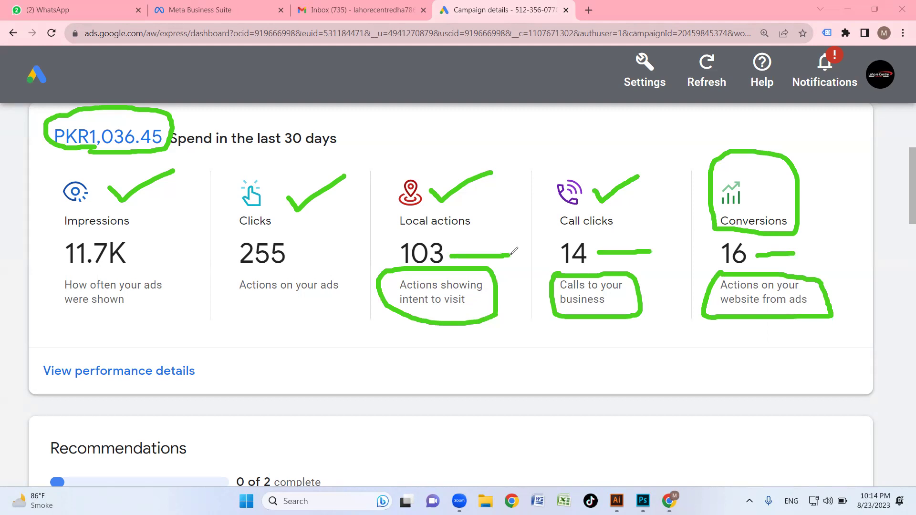
{"action": "left_click_drag", "start_coordinate": [307, 251], "coordinate": [357, 252]}
{"action": "left_click_drag", "start_coordinate": [142, 250], "coordinate": [188, 249]}
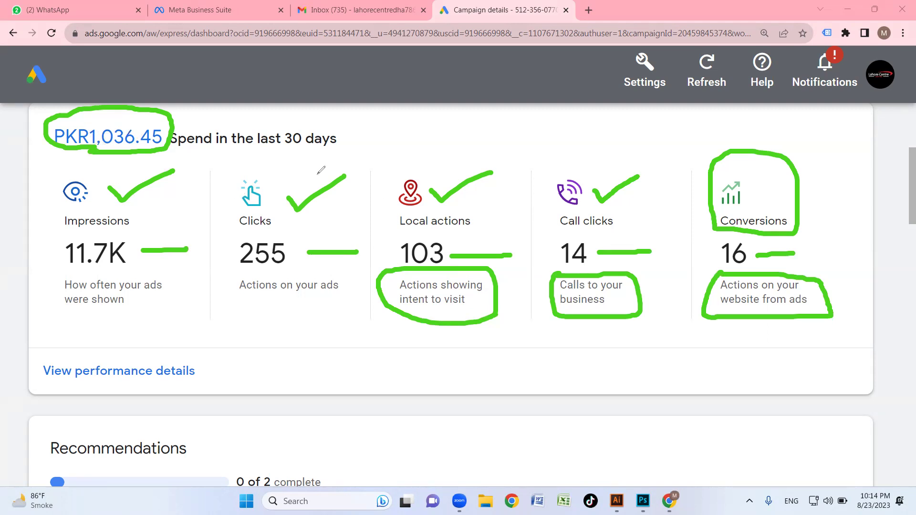
Highlight the "Spend in the last 30 days" label in green and clear all annotations
{"action": "mouse_move", "coordinate": [261, 148]}
{"action": "left_mouse_down"}
{"action": "mouse_move", "coordinate": [353, 146]}
{"action": "mouse_move", "coordinate": [357, 117]}
{"action": "mouse_move", "coordinate": [259, 116]}
{"action": "mouse_move", "coordinate": [259, 141]}
{"action": "mouse_move", "coordinate": [179, 139]}
{"action": "left_mouse_up"}
{"action": "mouse_move", "coordinate": [350, 142]}
{"action": "left_mouse_down"}
{"action": "mouse_move", "coordinate": [282, 128]}
{"action": "mouse_move", "coordinate": [198, 136]}
{"action": "mouse_move", "coordinate": [326, 145]}
{"action": "left_mouse_up"}
{"action": "mouse_move", "coordinate": [233, 139]}
{"action": "left_mouse_down"}
{"action": "mouse_move", "coordinate": [274, 139]}
{"action": "mouse_move", "coordinate": [269, 134]}
{"action": "left_mouse_up"}
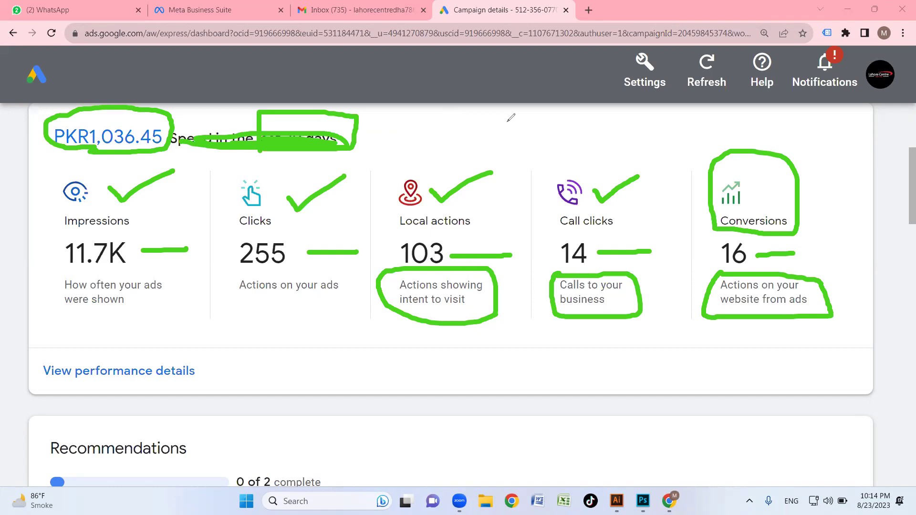
{"action": "key", "text": "e"}
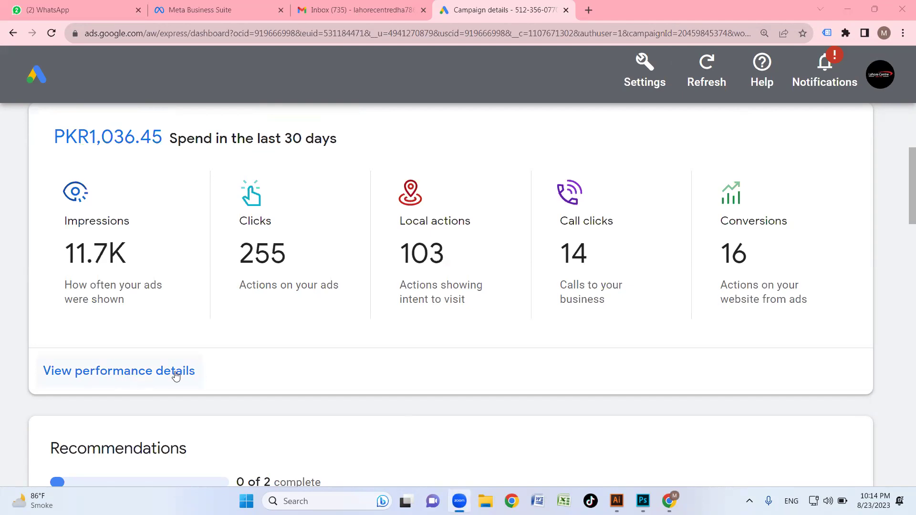
Look over the Search terms report & keyword themes and the Ad text, images & landing page cards at a readable zoom
{"action": "scroll", "coordinate": [414, 317], "scroll_direction": "down", "scroll_amount": 2}
{"action": "scroll", "coordinate": [414, 318], "scroll_direction": "down", "scroll_amount": 6}
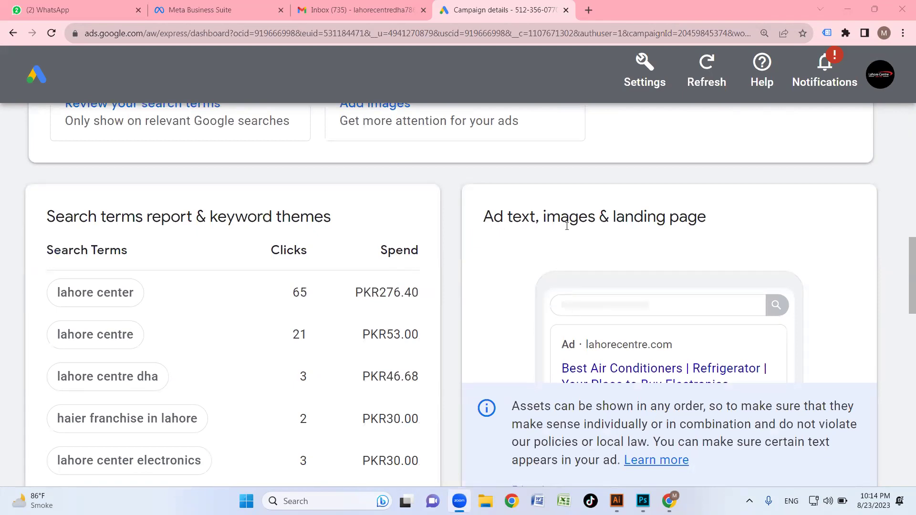
{"action": "scroll", "coordinate": [590, 378], "scroll_direction": "down", "scroll_amount": 2}
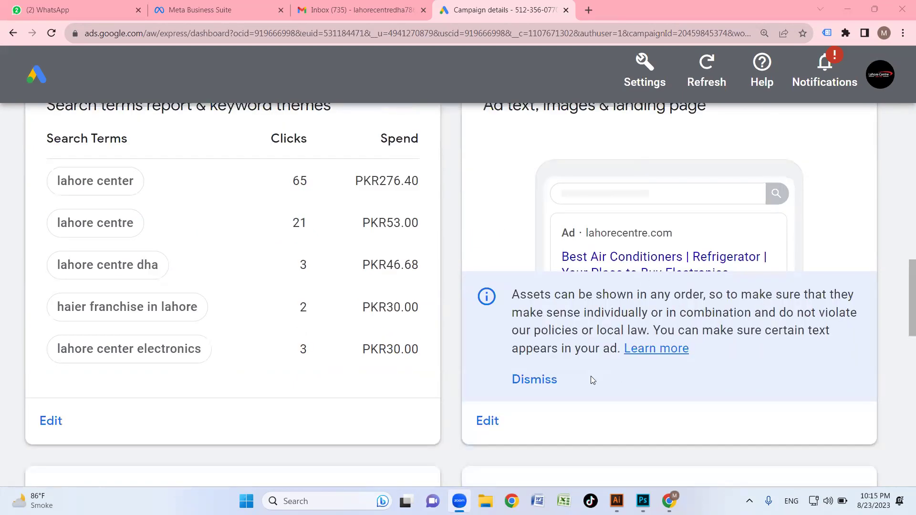
{"action": "key", "text": "ctrl+plus"}
{"action": "key", "text": "ctrl+minus"}
{"action": "scroll", "coordinate": [568, 294], "scroll_direction": "up", "scroll_amount": 2}
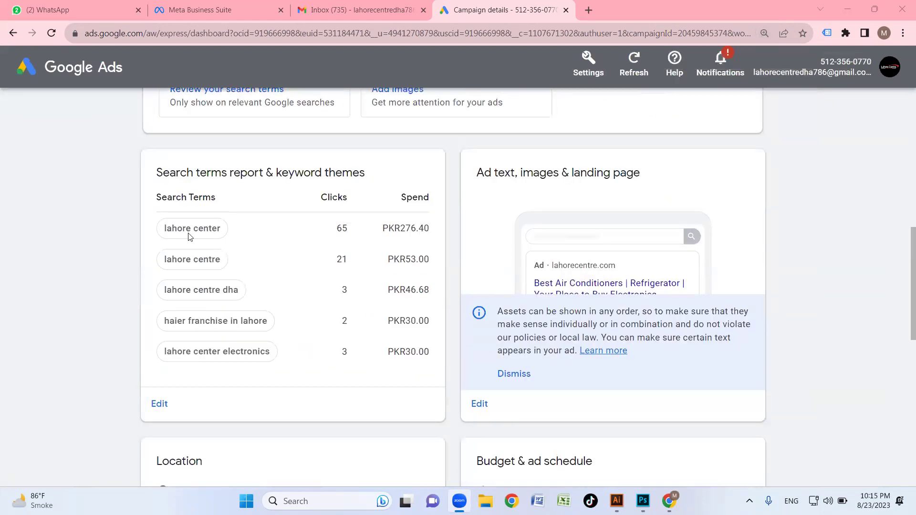
{"action": "key", "text": "ctrl+plus"}
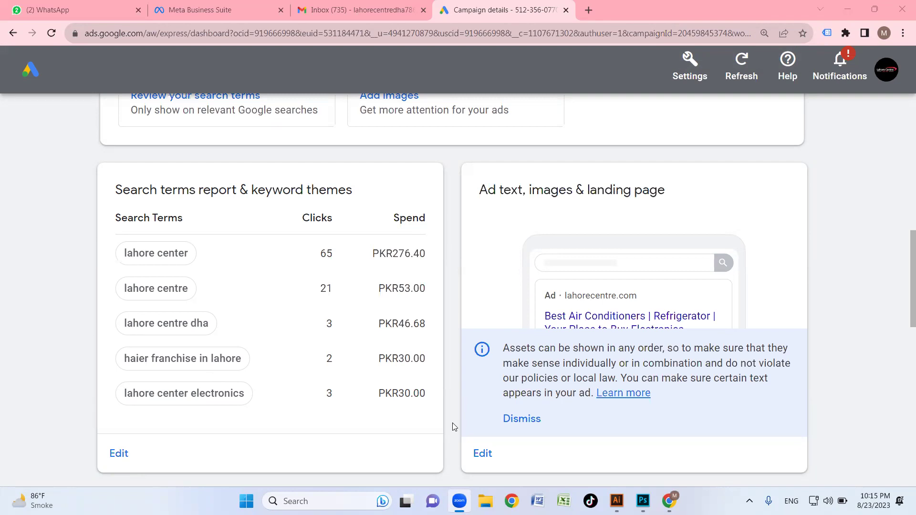
Tick each of the five search terms in red, from "lahore center" to "lahore center electronics"
{"action": "left_click_drag", "start_coordinate": [202, 247], "coordinate": [244, 237]}
{"action": "left_click_drag", "start_coordinate": [203, 286], "coordinate": [237, 280]}
{"action": "left_click_drag", "start_coordinate": [223, 316], "coordinate": [261, 310]}
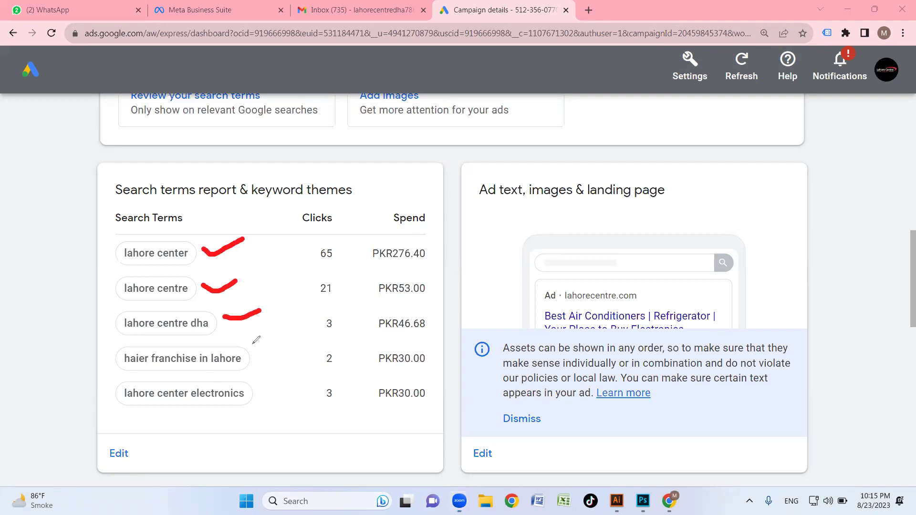
{"action": "left_click_drag", "start_coordinate": [252, 361], "coordinate": [283, 345]}
{"action": "left_click_drag", "start_coordinate": [260, 392], "coordinate": [291, 381]}
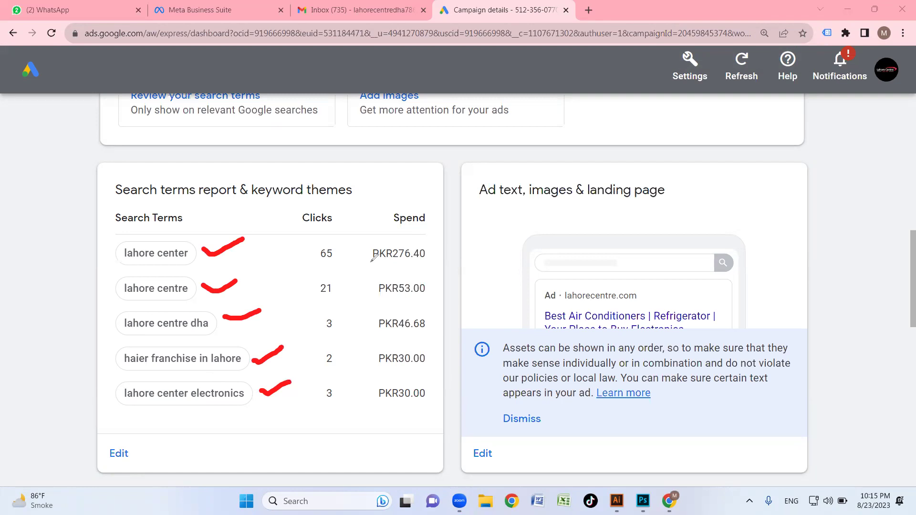
Box the Spend column and mark the search terms' click and spend values in red, and clear the annotations
{"action": "mouse_move", "coordinate": [368, 234]}
{"action": "left_mouse_down"}
{"action": "mouse_move", "coordinate": [432, 232]}
{"action": "mouse_move", "coordinate": [440, 404]}
{"action": "mouse_move", "coordinate": [384, 416]}
{"action": "mouse_move", "coordinate": [370, 395]}
{"action": "mouse_move", "coordinate": [373, 228]}
{"action": "left_mouse_up"}
{"action": "left_click_drag", "start_coordinate": [291, 251], "coordinate": [316, 238]}
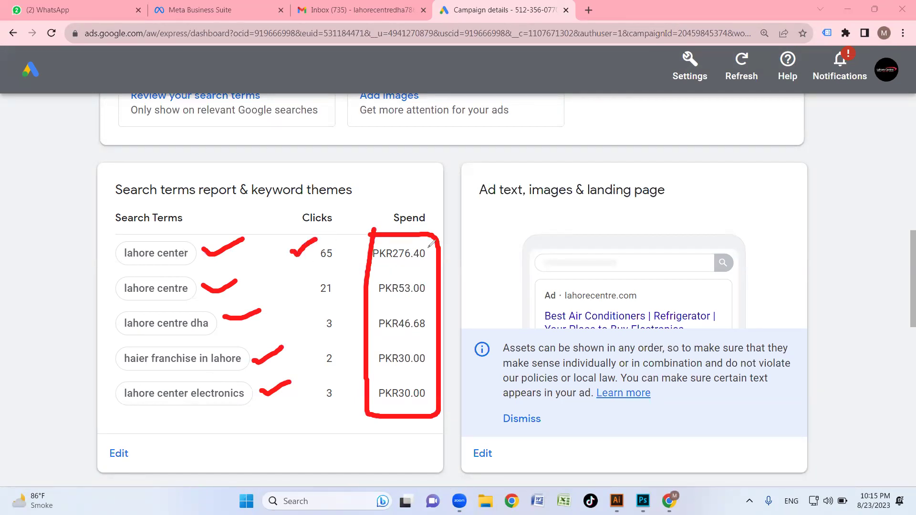
{"action": "left_click_drag", "start_coordinate": [428, 246], "coordinate": [464, 238]}
{"action": "left_click_drag", "start_coordinate": [336, 285], "coordinate": [361, 276]}
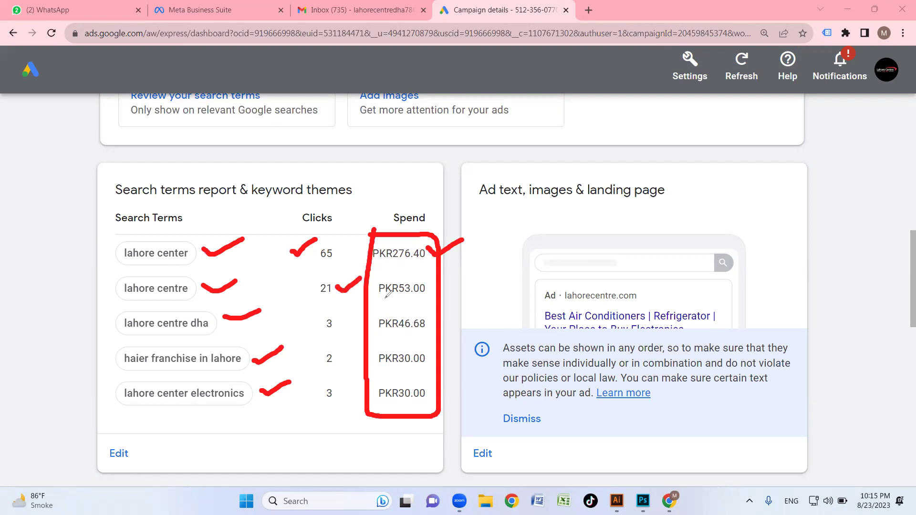
{"action": "left_click_drag", "start_coordinate": [428, 285], "coordinate": [460, 275]}
{"action": "left_click_drag", "start_coordinate": [341, 319], "coordinate": [376, 314]}
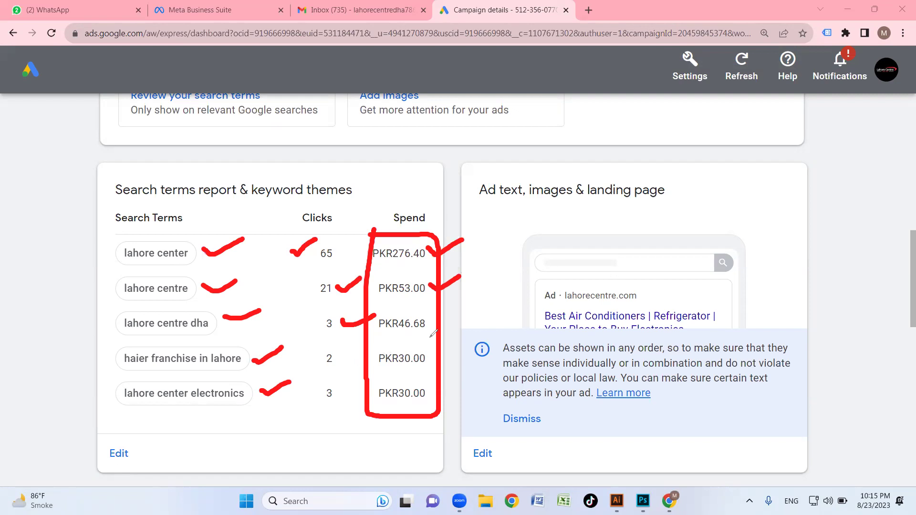
{"action": "left_click_drag", "start_coordinate": [347, 361], "coordinate": [377, 357]}
{"action": "left_click_drag", "start_coordinate": [337, 392], "coordinate": [364, 392]}
{"action": "left_click_drag", "start_coordinate": [435, 392], "coordinate": [463, 386]}
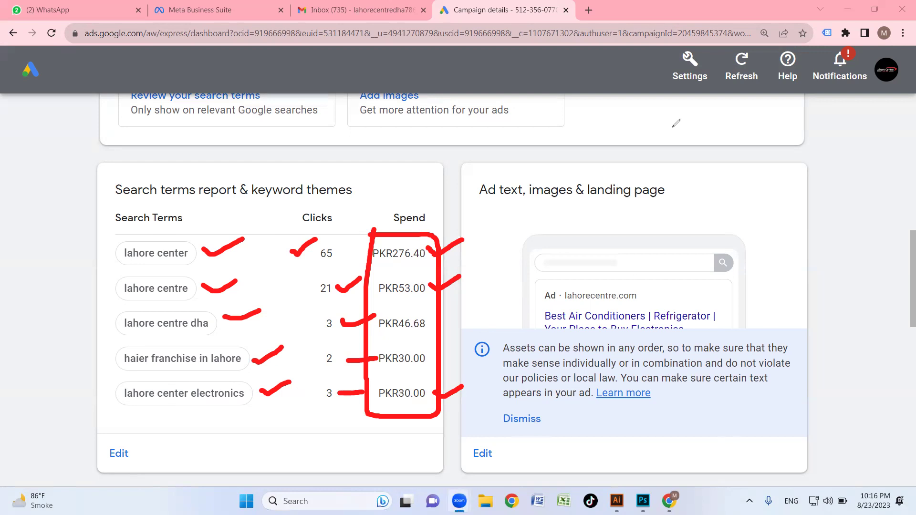
{"action": "key", "text": "e"}
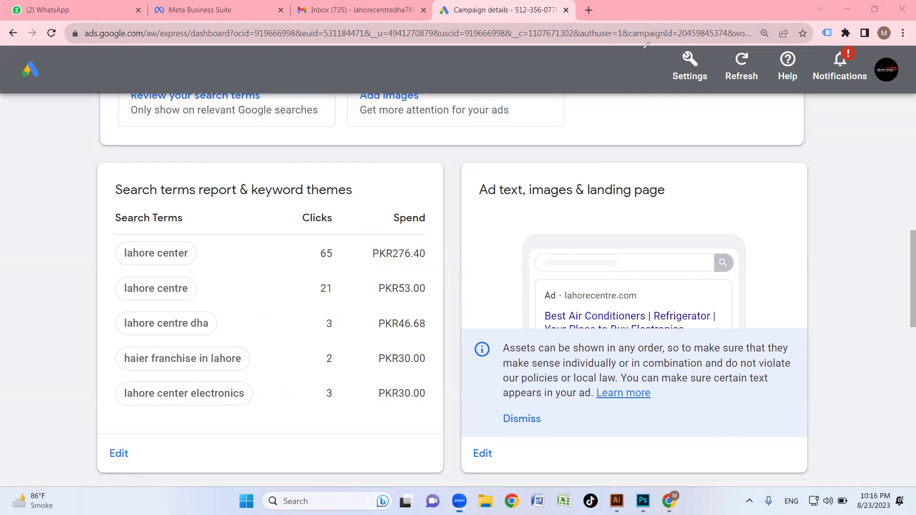
Box and tick the budget and the ad timing in the Budget & ad schedule card in green, and circle its dollar sign
{"action": "scroll", "coordinate": [767, 263], "scroll_direction": "down", "scroll_amount": 5}
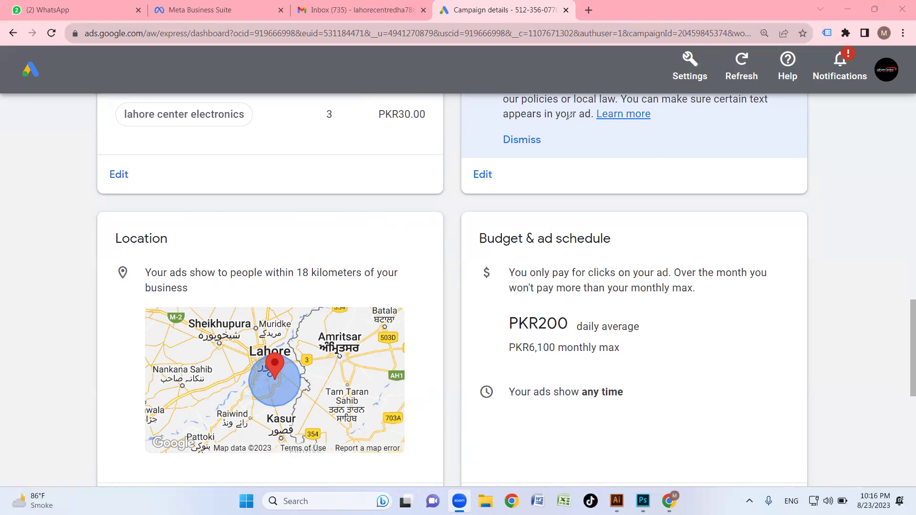
{"action": "mouse_move", "coordinate": [484, 307]}
{"action": "left_mouse_down"}
{"action": "mouse_move", "coordinate": [657, 304]}
{"action": "mouse_move", "coordinate": [659, 338]}
{"action": "mouse_move", "coordinate": [626, 356]}
{"action": "mouse_move", "coordinate": [497, 356]}
{"action": "mouse_move", "coordinate": [494, 293]}
{"action": "left_mouse_up"}
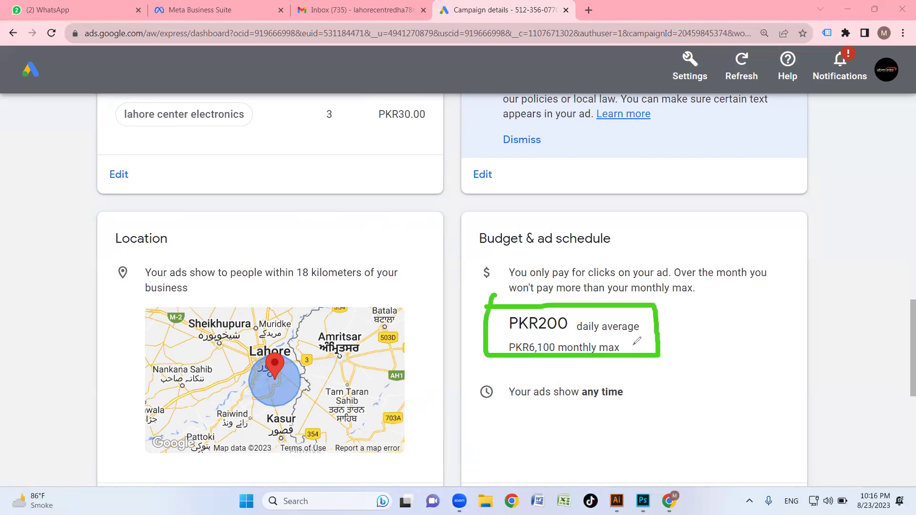
{"action": "left_click_drag", "start_coordinate": [631, 344], "coordinate": [702, 337]}
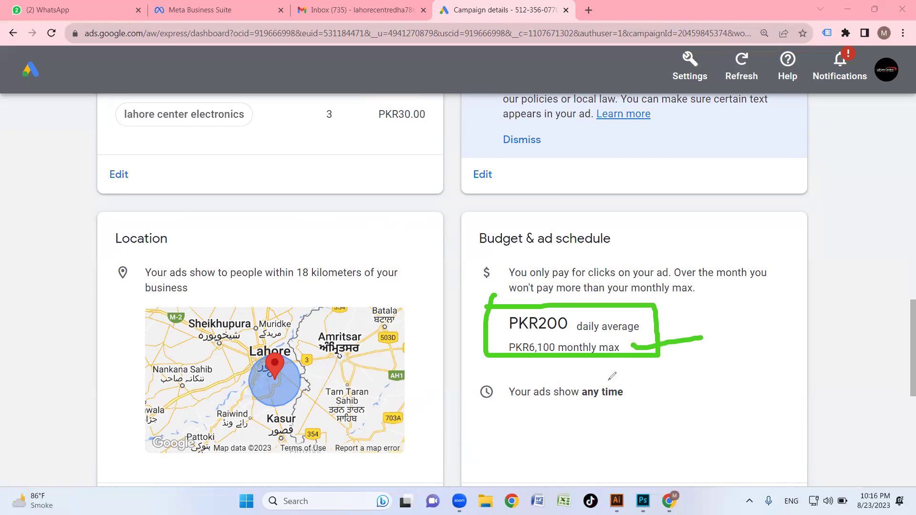
{"action": "mouse_move", "coordinate": [466, 372]}
{"action": "left_mouse_down"}
{"action": "mouse_move", "coordinate": [641, 373]}
{"action": "mouse_move", "coordinate": [611, 410]}
{"action": "mouse_move", "coordinate": [466, 413]}
{"action": "mouse_move", "coordinate": [462, 366]}
{"action": "left_mouse_up"}
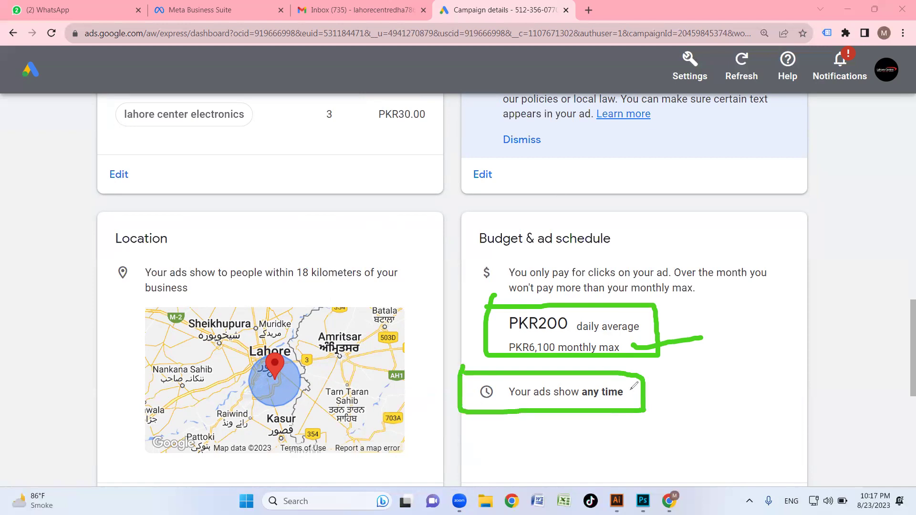
{"action": "left_click_drag", "start_coordinate": [631, 391], "coordinate": [708, 375]}
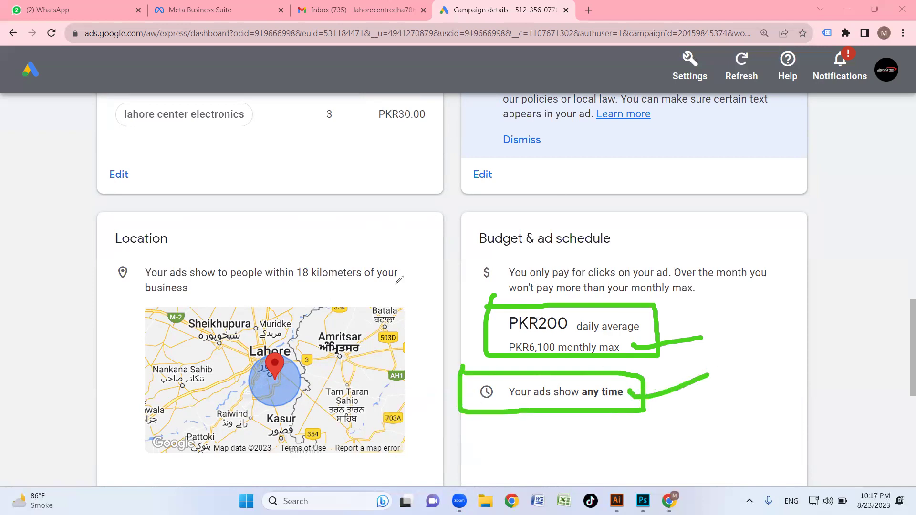
{"action": "mouse_move", "coordinate": [487, 259]}
{"action": "left_mouse_down"}
{"action": "mouse_move", "coordinate": [476, 292]}
{"action": "mouse_move", "coordinate": [486, 260]}
{"action": "left_mouse_up"}
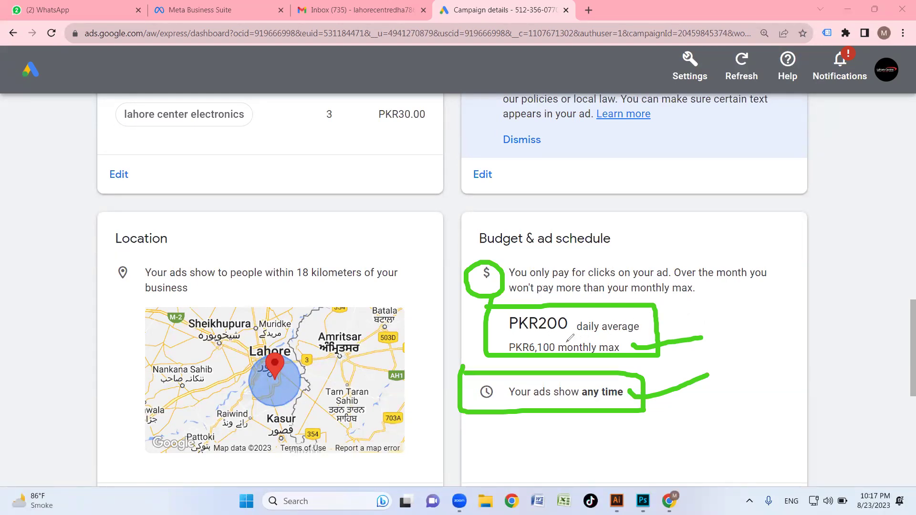
{"action": "mouse_move", "coordinate": [505, 343]}
{"action": "left_mouse_down"}
{"action": "mouse_move", "coordinate": [560, 338]}
{"action": "mouse_move", "coordinate": [562, 348]}
{"action": "left_mouse_up"}
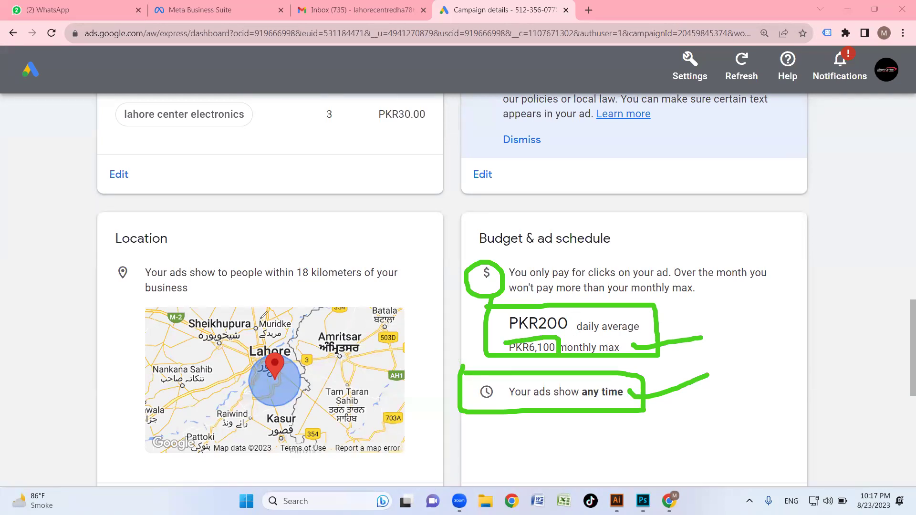
Circle the targeted area on the Location map, box the 18 kilometers radius in green, and clear all annotations
{"action": "mouse_move", "coordinate": [249, 354]}
{"action": "left_mouse_down"}
{"action": "mouse_move", "coordinate": [289, 341]}
{"action": "mouse_move", "coordinate": [309, 410]}
{"action": "mouse_move", "coordinate": [236, 360]}
{"action": "mouse_move", "coordinate": [315, 370]}
{"action": "left_mouse_up"}
{"action": "left_click_drag", "start_coordinate": [292, 286], "coordinate": [352, 285]}
{"action": "mouse_move", "coordinate": [289, 254]}
{"action": "left_mouse_down"}
{"action": "mouse_move", "coordinate": [292, 285]}
{"action": "mouse_move", "coordinate": [312, 252]}
{"action": "mouse_move", "coordinate": [368, 257]}
{"action": "mouse_move", "coordinate": [371, 282]}
{"action": "mouse_move", "coordinate": [351, 284]}
{"action": "left_mouse_up"}
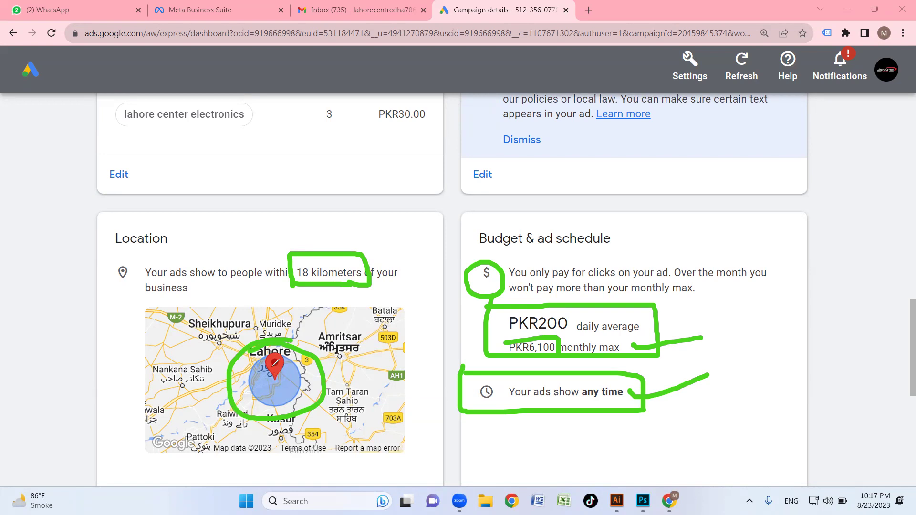
{"action": "mouse_move", "coordinate": [299, 360]}
{"action": "left_mouse_down"}
{"action": "mouse_move", "coordinate": [306, 379]}
{"action": "mouse_move", "coordinate": [293, 404]}
{"action": "mouse_move", "coordinate": [254, 392]}
{"action": "mouse_move", "coordinate": [270, 353]}
{"action": "left_mouse_up"}
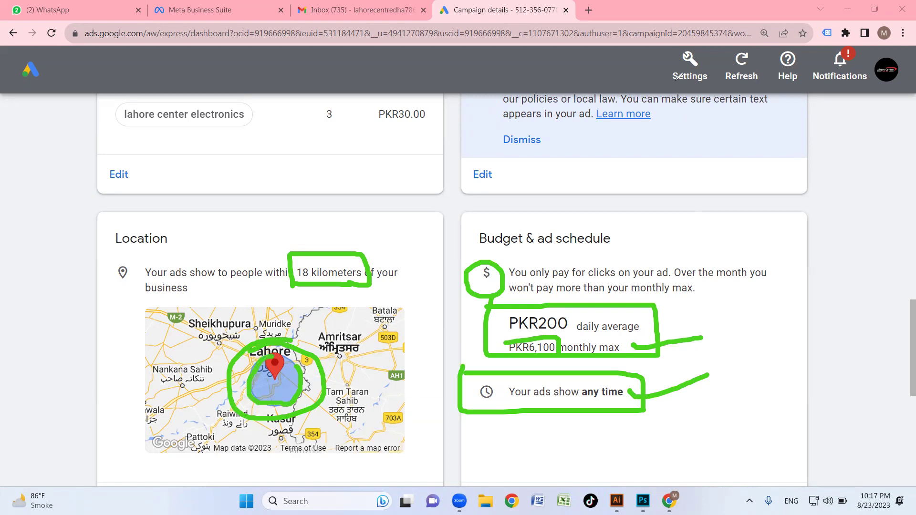
{"action": "key", "text": "e"}
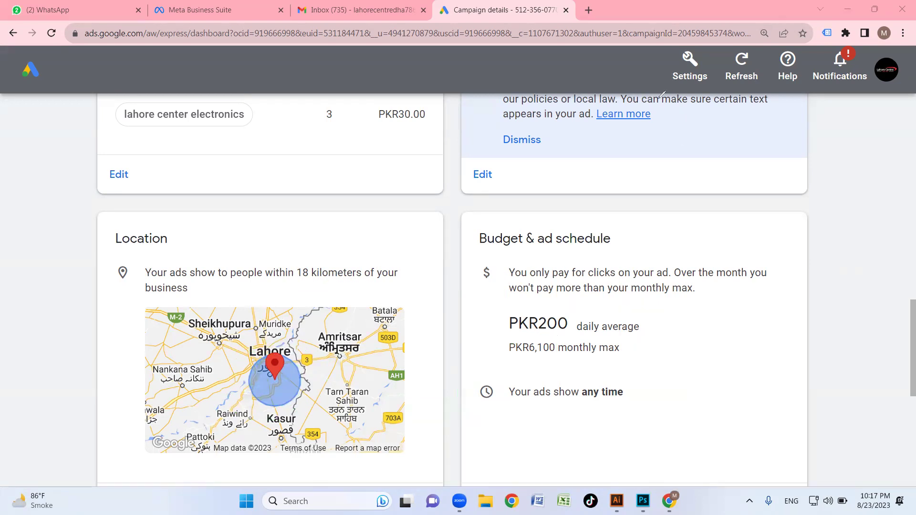
Look over the FAQs at the end of the campaign page and return to the search terms report
{"action": "scroll", "coordinate": [903, 350], "scroll_direction": "down", "scroll_amount": 8}
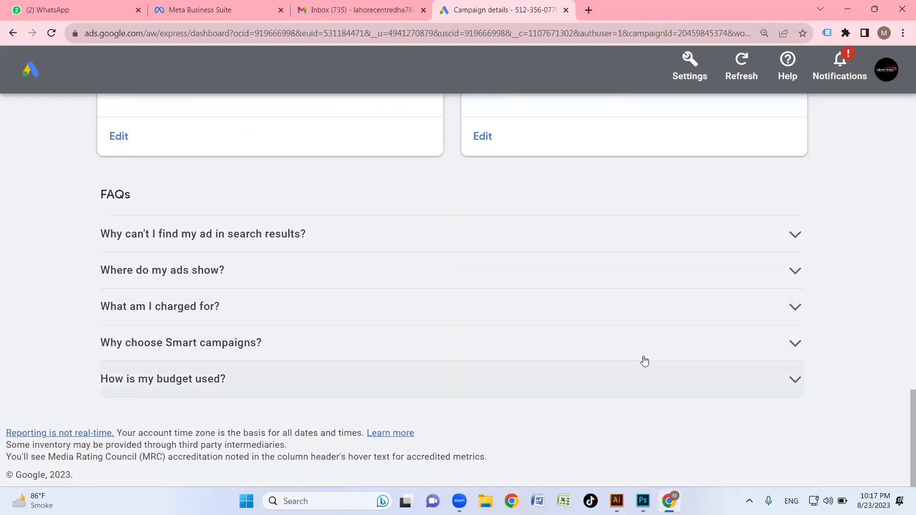
{"action": "scroll", "coordinate": [542, 347], "scroll_direction": "up", "scroll_amount": 9}
{"action": "scroll", "coordinate": [529, 330], "scroll_direction": "up", "scroll_amount": 4}
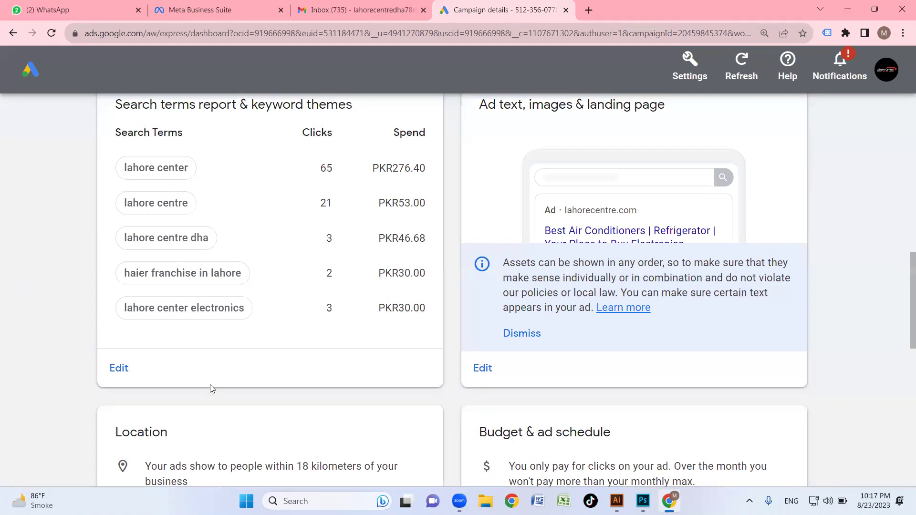
Examine the search terms report and the Recommendations card on the campaign page
{"action": "scroll", "coordinate": [337, 297], "scroll_direction": "up", "scroll_amount": 6}
{"action": "scroll", "coordinate": [338, 297], "scroll_direction": "down", "scroll_amount": 4}
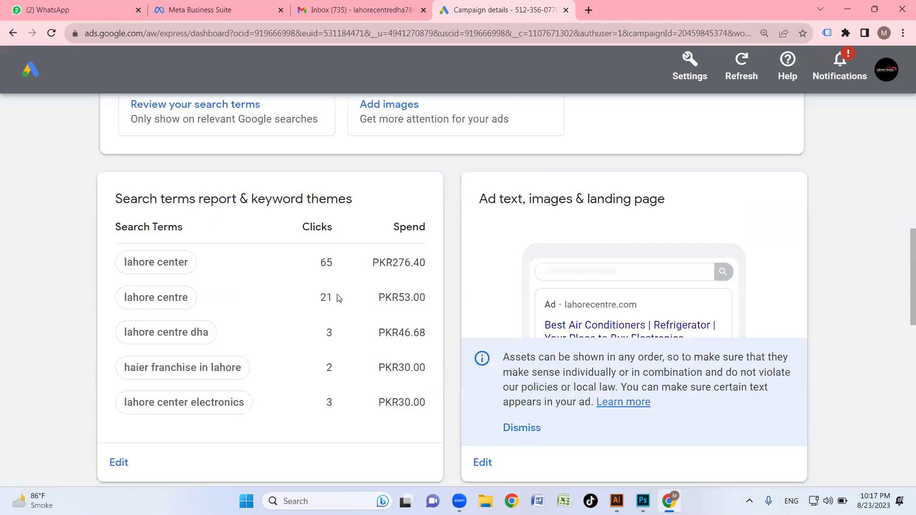
{"action": "scroll", "coordinate": [338, 297], "scroll_direction": "down", "scroll_amount": 2}
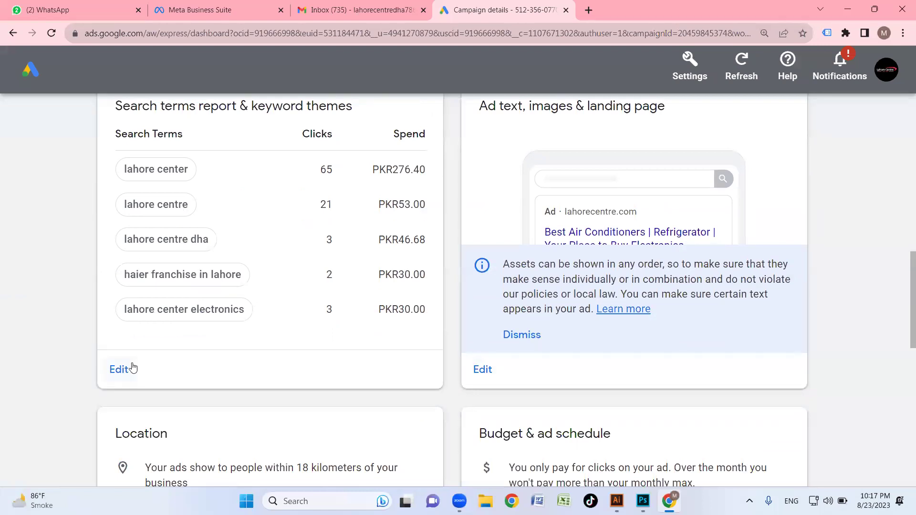
{"action": "scroll", "coordinate": [207, 353], "scroll_direction": "up", "scroll_amount": 4}
{"action": "scroll", "coordinate": [287, 353], "scroll_direction": "up", "scroll_amount": 4}
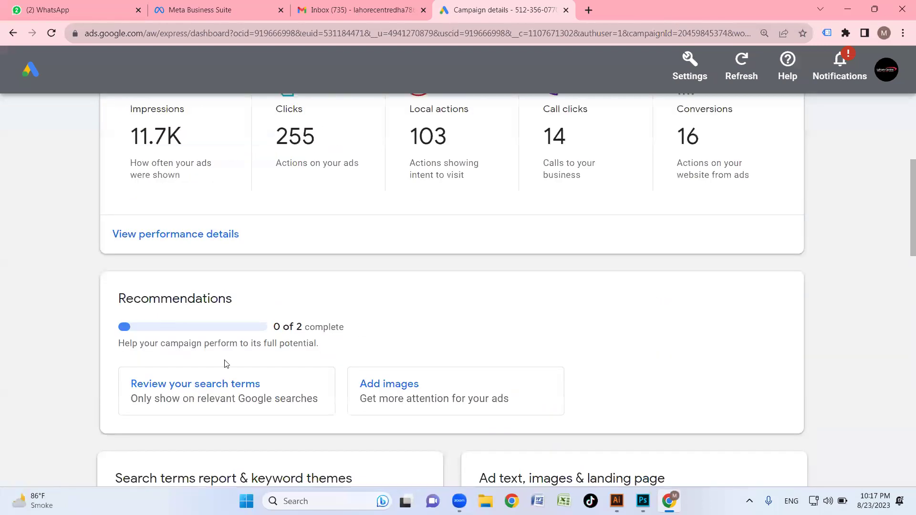
{"action": "scroll", "coordinate": [231, 356], "scroll_direction": "down", "scroll_amount": 2}
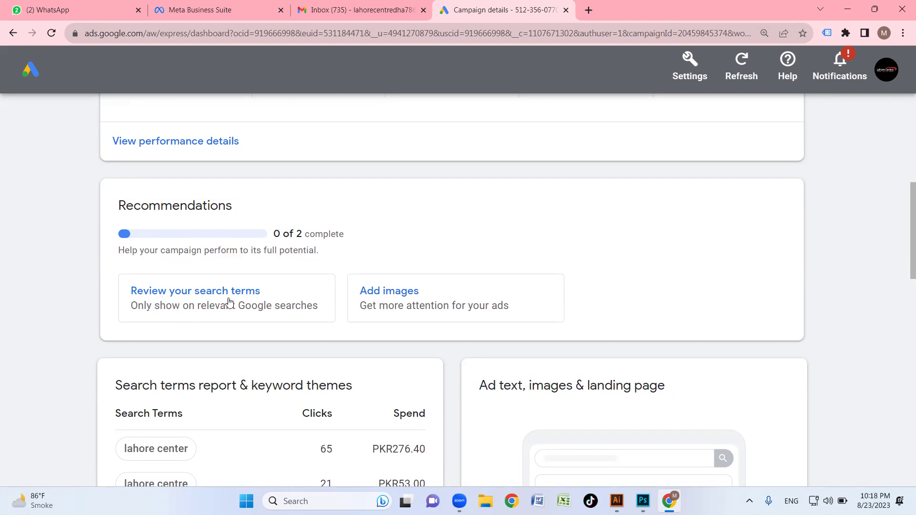
{"action": "scroll", "coordinate": [267, 325], "scroll_direction": "down", "scroll_amount": 5}
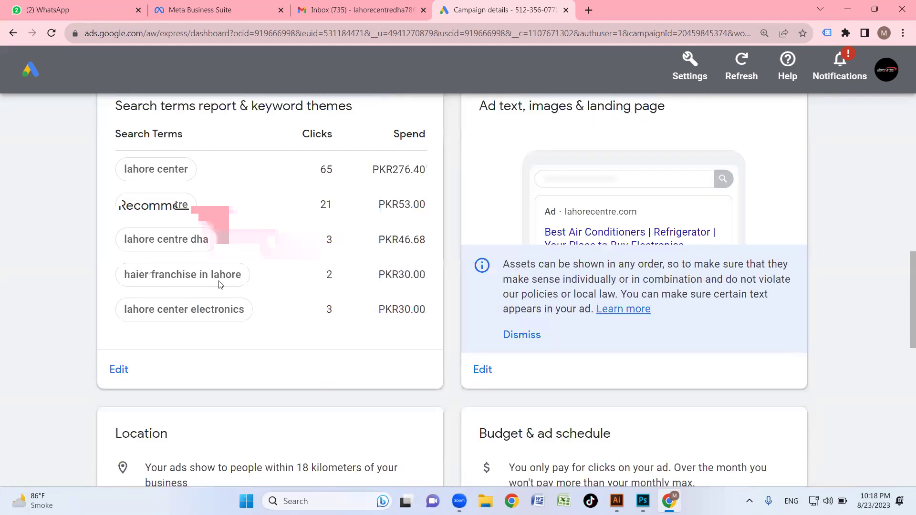
{"action": "scroll", "coordinate": [169, 235], "scroll_direction": "up", "scroll_amount": 5}
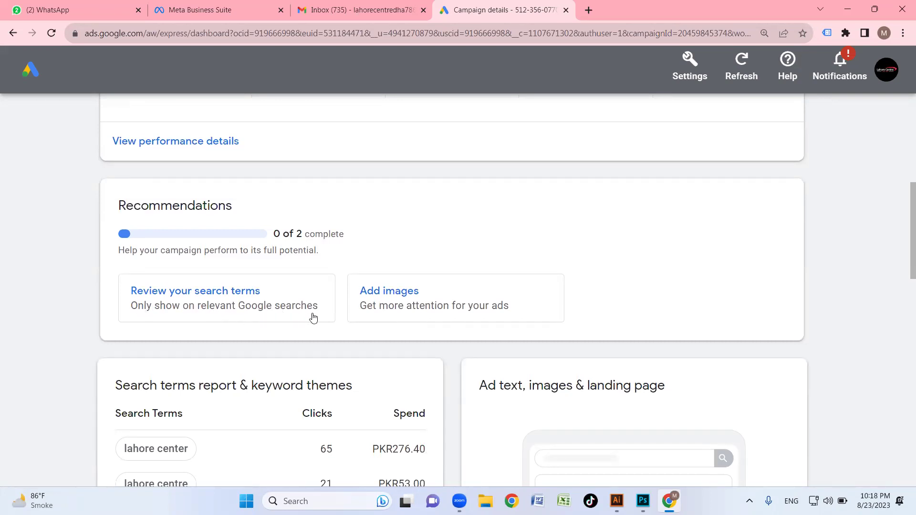
Open the Add images recommendation and look over the rectangular image, square image and logo sections
{"action": "left_click", "coordinate": [401, 306]}
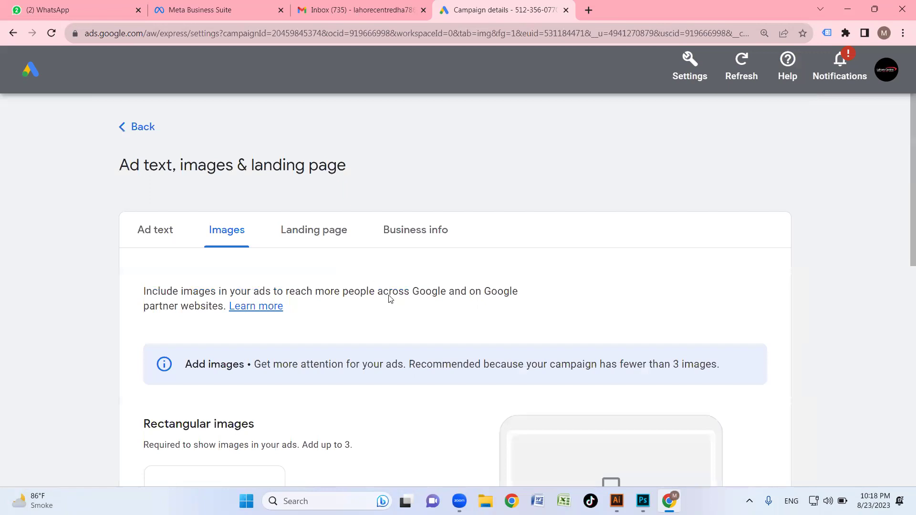
{"action": "scroll", "coordinate": [365, 288], "scroll_direction": "down", "scroll_amount": 2}
{"action": "scroll", "coordinate": [364, 287], "scroll_direction": "down", "scroll_amount": 6}
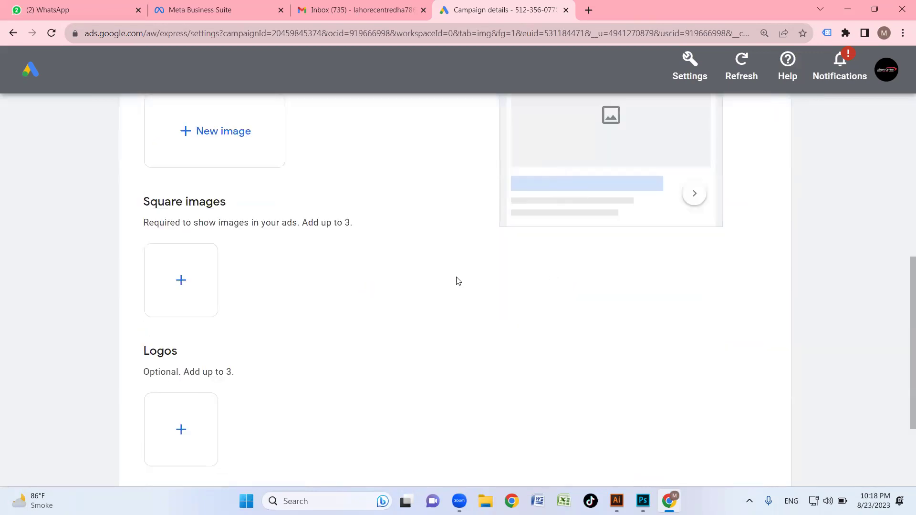
{"action": "scroll", "coordinate": [352, 312], "scroll_direction": "down", "scroll_amount": 3}
{"action": "scroll", "coordinate": [195, 338], "scroll_direction": "up", "scroll_amount": 4}
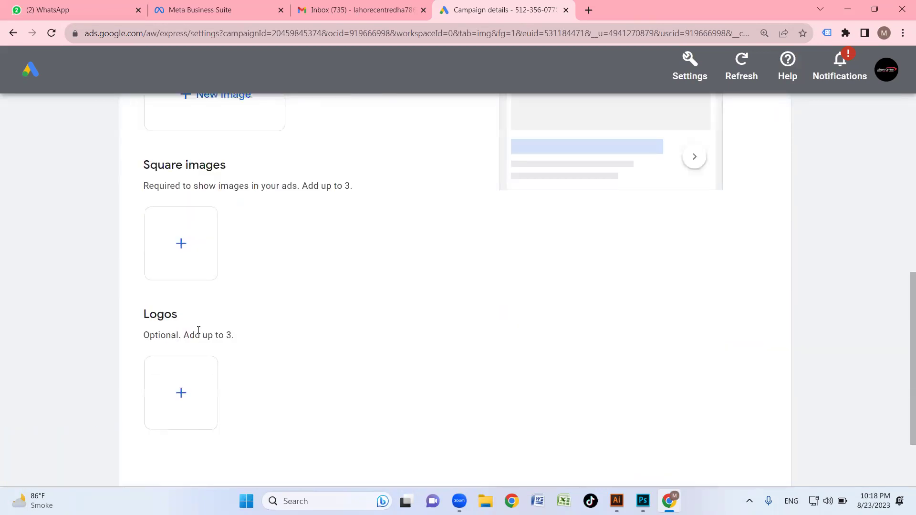
{"action": "scroll", "coordinate": [205, 334], "scroll_direction": "up", "scroll_amount": 2}
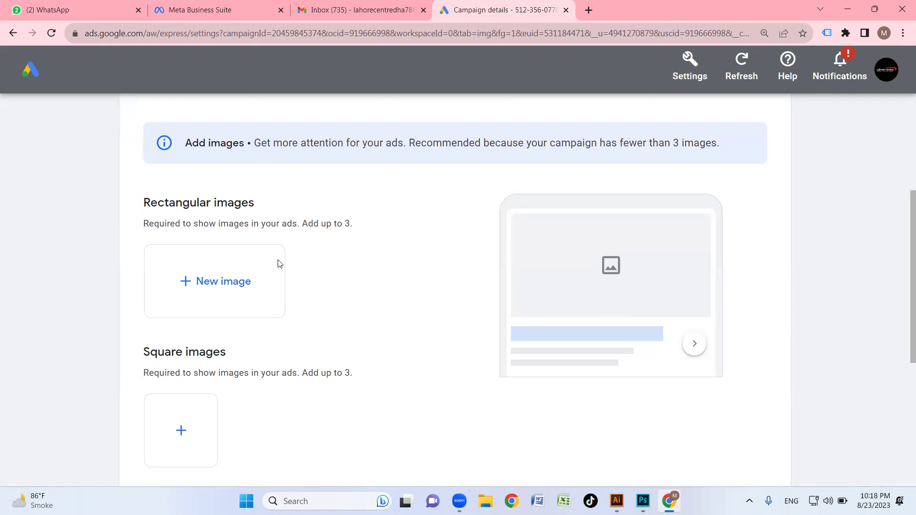
{"action": "scroll", "coordinate": [276, 262], "scroll_direction": "down", "scroll_amount": 6}
{"action": "scroll", "coordinate": [234, 349], "scroll_direction": "up", "scroll_amount": 2}
{"action": "scroll", "coordinate": [230, 353], "scroll_direction": "up", "scroll_amount": 6}
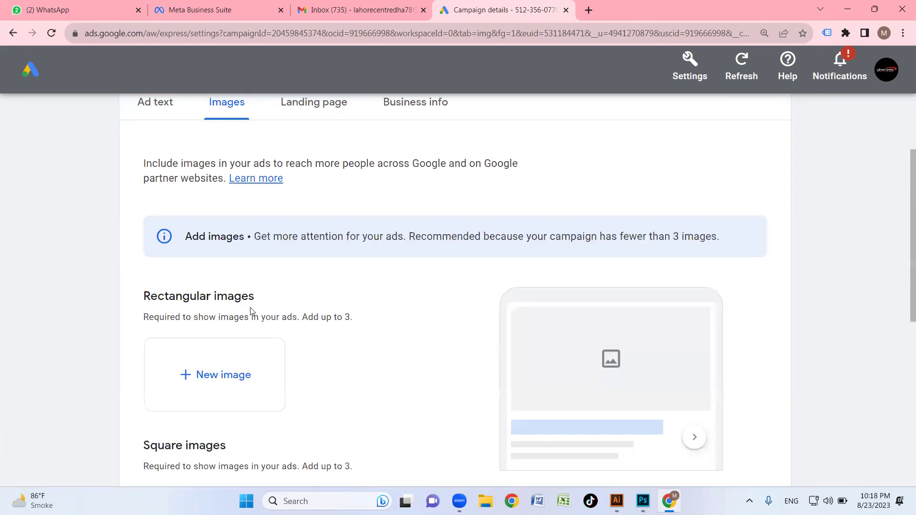
{"action": "scroll", "coordinate": [260, 334], "scroll_direction": "down", "scroll_amount": 4}
{"action": "scroll", "coordinate": [234, 319], "scroll_direction": "up", "scroll_amount": 7}
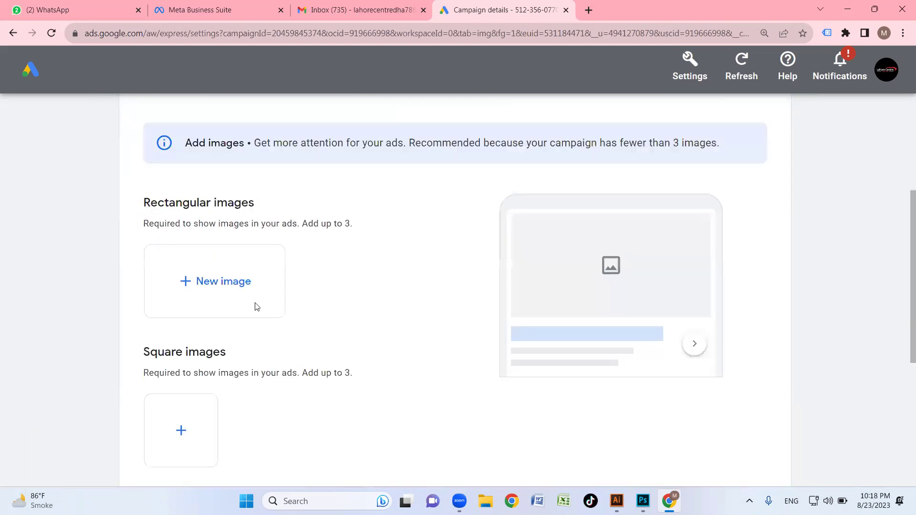
Review the campaign's ad text and its landing page settings
{"action": "left_click", "coordinate": [151, 231]}
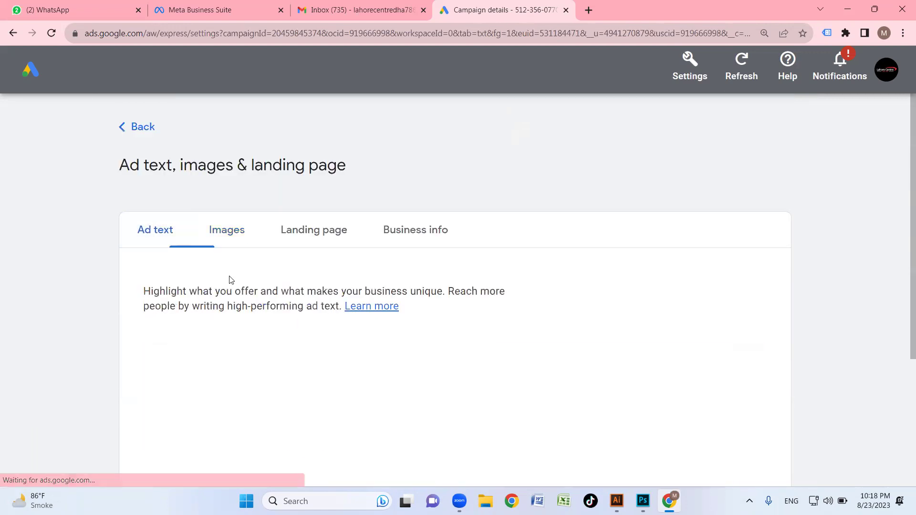
{"action": "scroll", "coordinate": [263, 296], "scroll_direction": "down", "scroll_amount": 6}
{"action": "scroll", "coordinate": [258, 285], "scroll_direction": "up", "scroll_amount": 2}
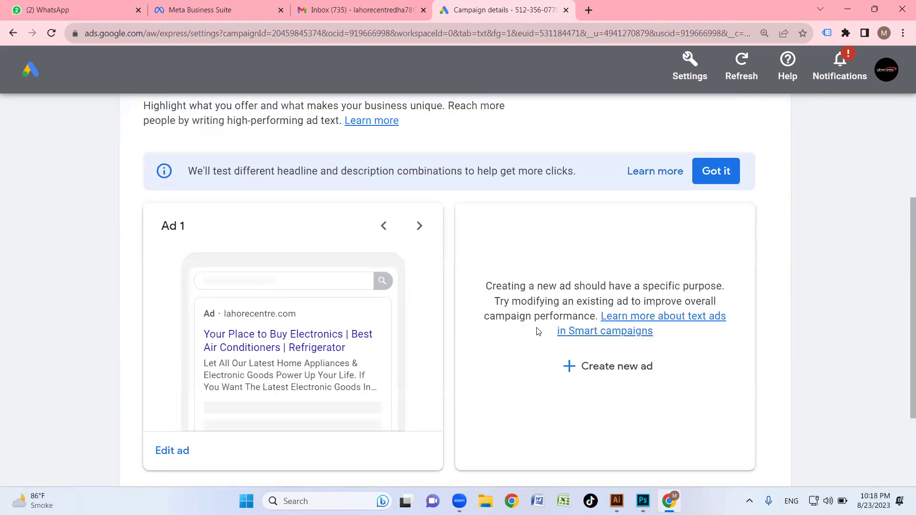
{"action": "scroll", "coordinate": [257, 281], "scroll_direction": "up", "scroll_amount": 4}
{"action": "left_click", "coordinate": [307, 240]}
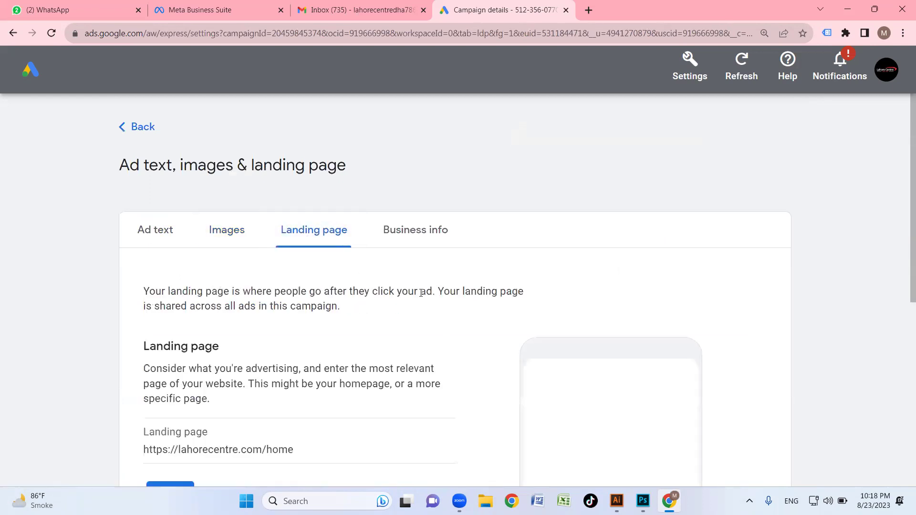
{"action": "scroll", "coordinate": [416, 303], "scroll_direction": "down", "scroll_amount": 4}
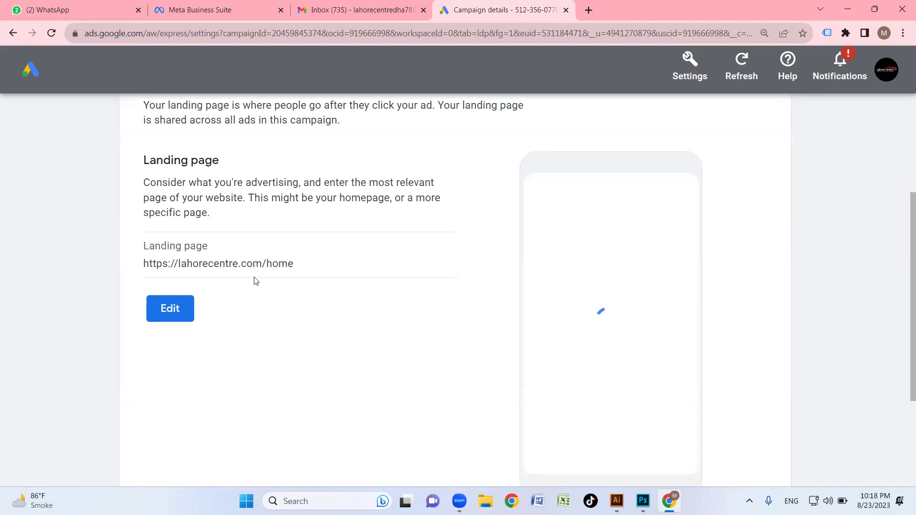
Review the business name, location and call button settings in the business info and return to the campaign dashboard
{"action": "scroll", "coordinate": [238, 308], "scroll_direction": "up", "scroll_amount": 2}
{"action": "left_click", "coordinate": [413, 133]}
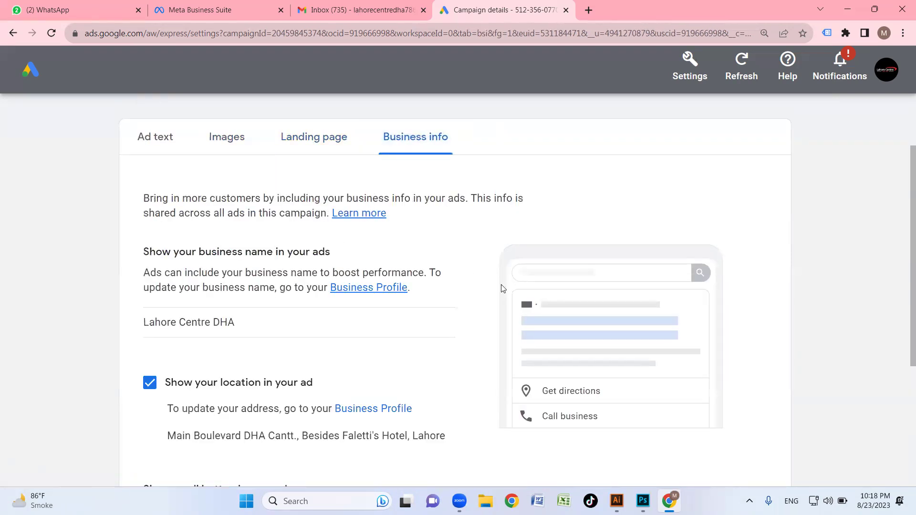
{"action": "scroll", "coordinate": [229, 295], "scroll_direction": "down", "scroll_amount": 2}
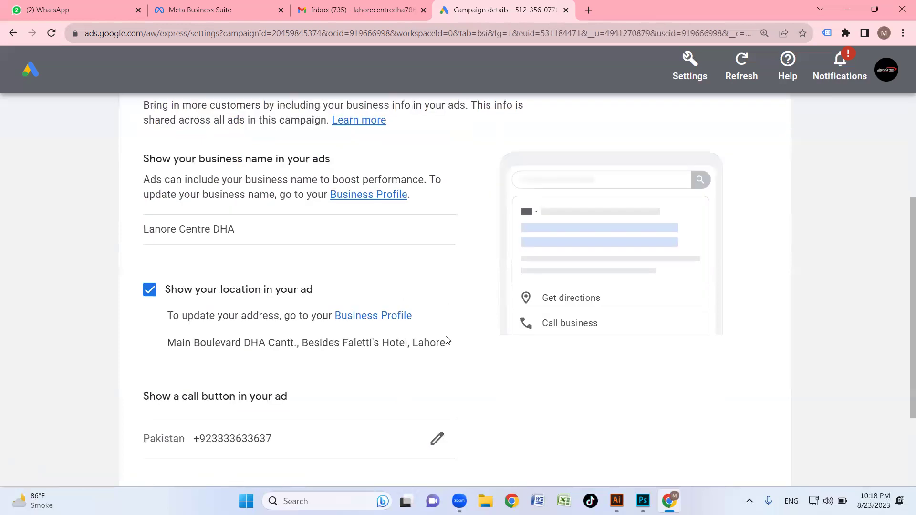
{"action": "scroll", "coordinate": [410, 346], "scroll_direction": "down", "scroll_amount": 4}
{"action": "scroll", "coordinate": [362, 314], "scroll_direction": "up", "scroll_amount": 7}
{"action": "left_click", "coordinate": [136, 126]}
Reopen the Add images recommendation from the dashboard and briefly highlight the Square images heading
{"action": "scroll", "coordinate": [420, 248], "scroll_direction": "down", "scroll_amount": 2}
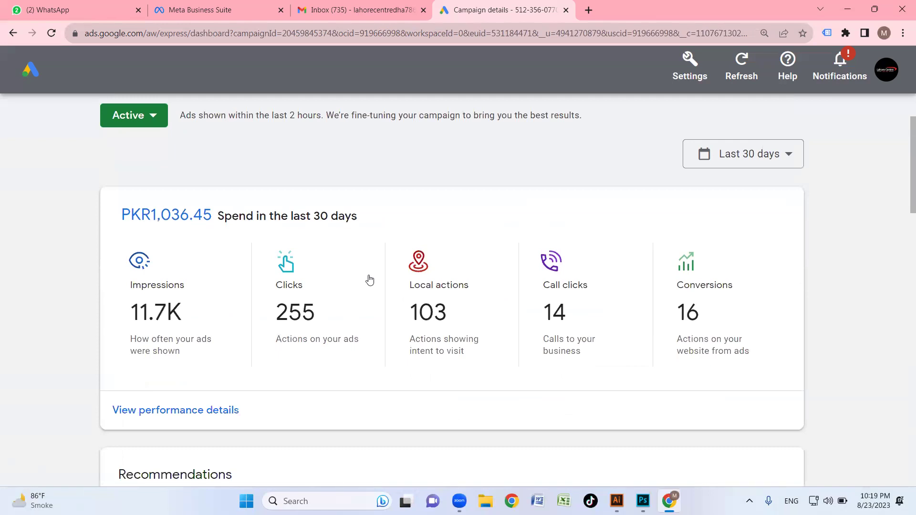
{"action": "scroll", "coordinate": [392, 316], "scroll_direction": "down", "scroll_amount": 6}
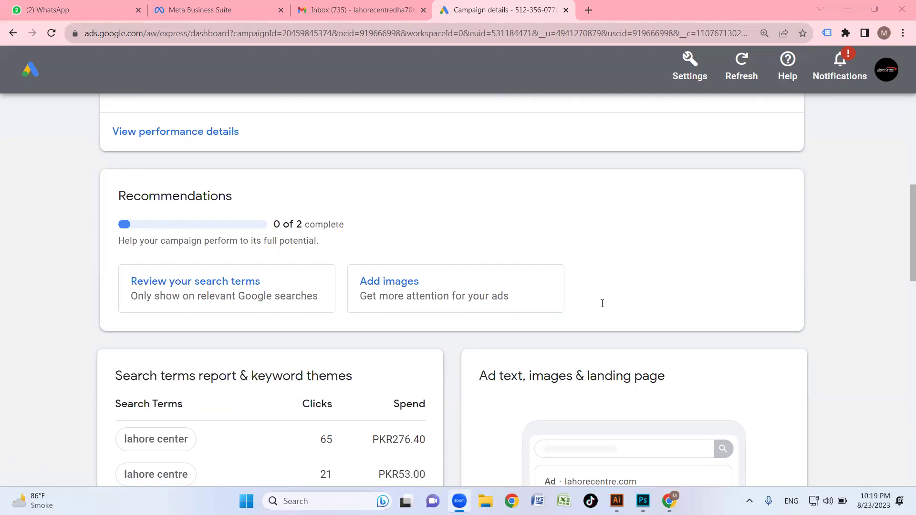
{"action": "left_click", "coordinate": [411, 285]}
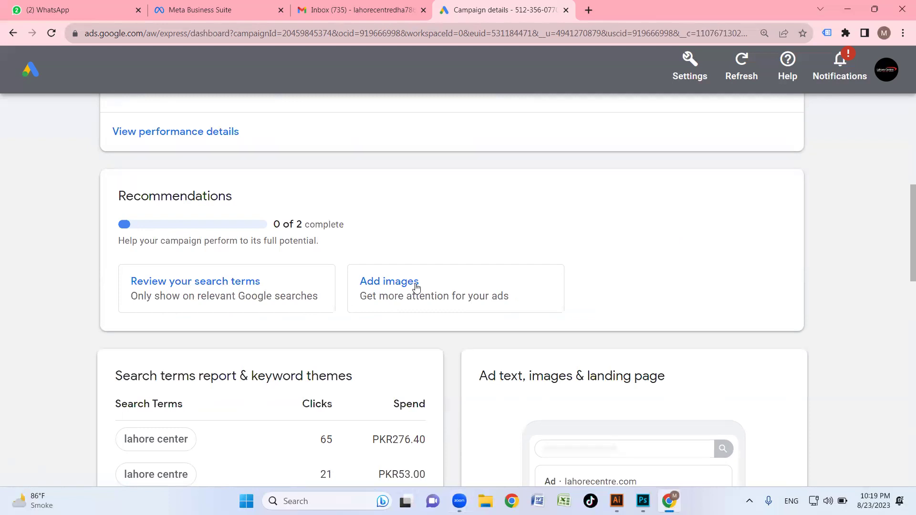
{"action": "scroll", "coordinate": [360, 286], "scroll_direction": "down", "scroll_amount": 8}
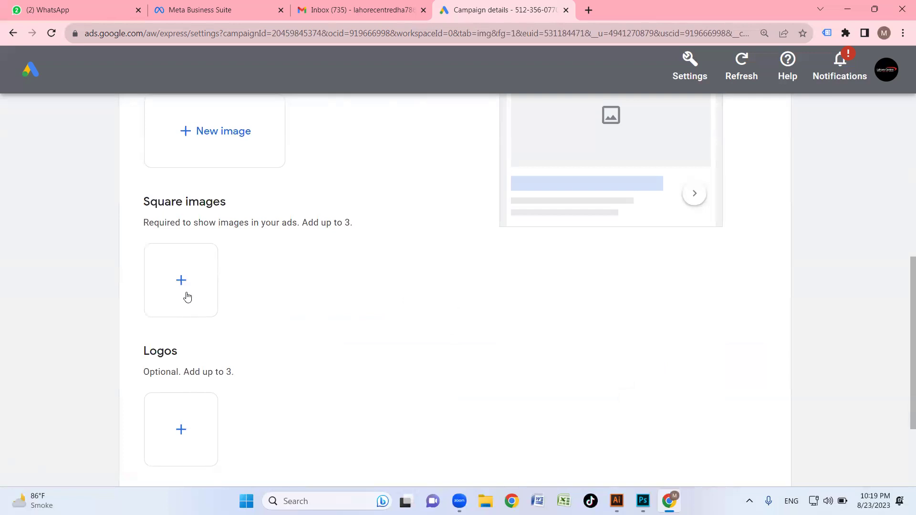
{"action": "left_click_drag", "start_coordinate": [139, 200], "coordinate": [247, 205]}
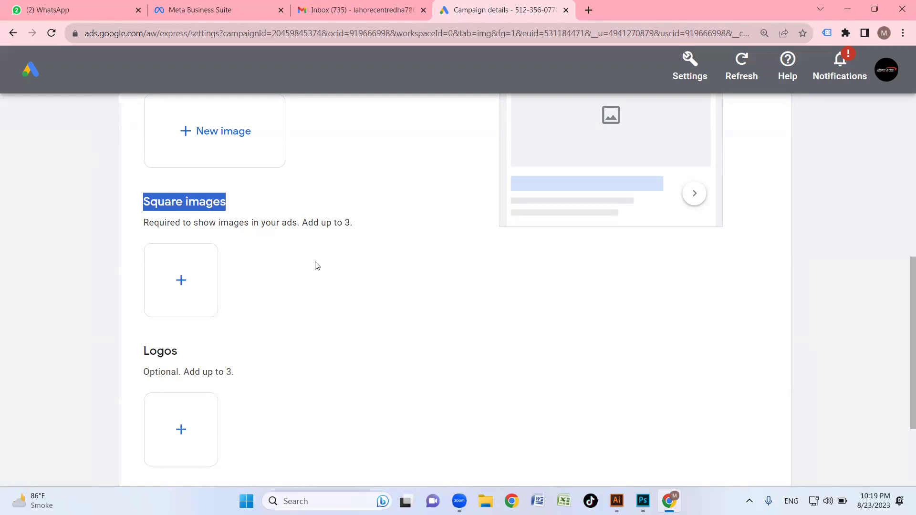
{"action": "left_click", "coordinate": [308, 251]}
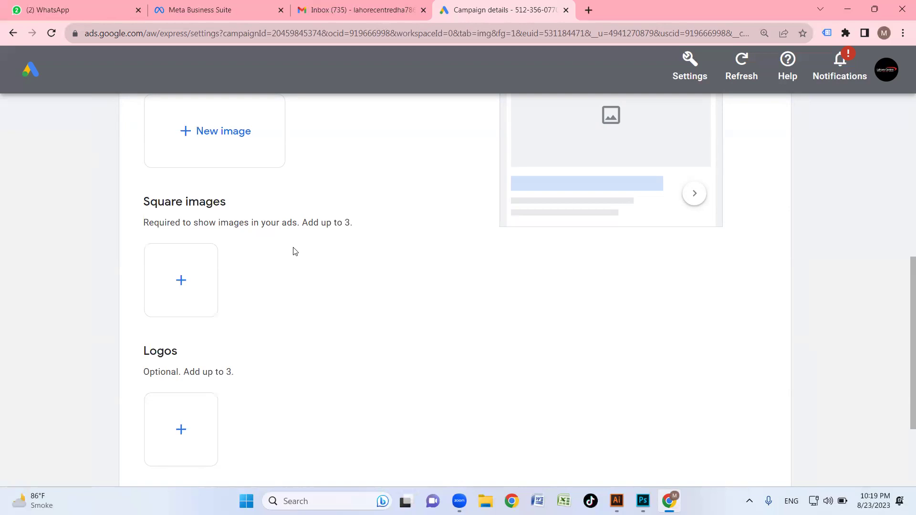
Examine the requirements for rectangular images, square images and logos on the campaign's image settings page
{"action": "scroll", "coordinate": [244, 257], "scroll_direction": "down", "scroll_amount": 3}
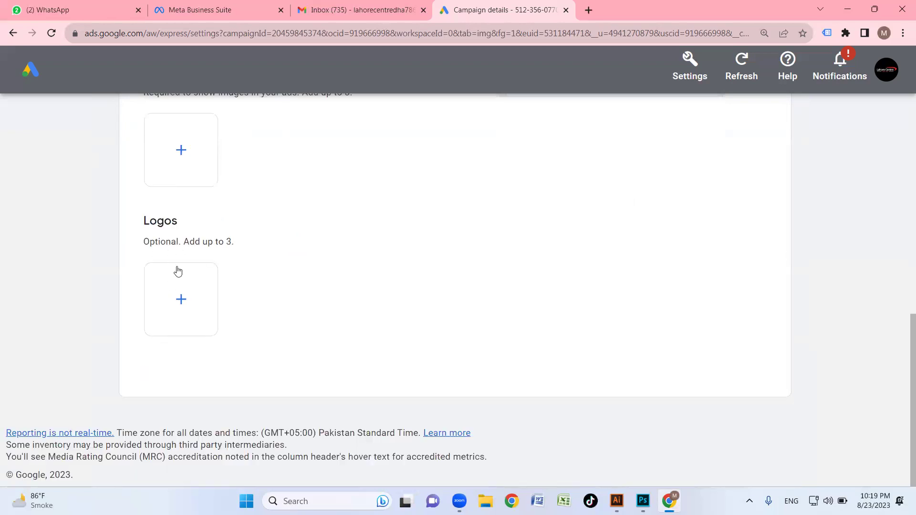
{"action": "scroll", "coordinate": [248, 279], "scroll_direction": "up", "scroll_amount": 5}
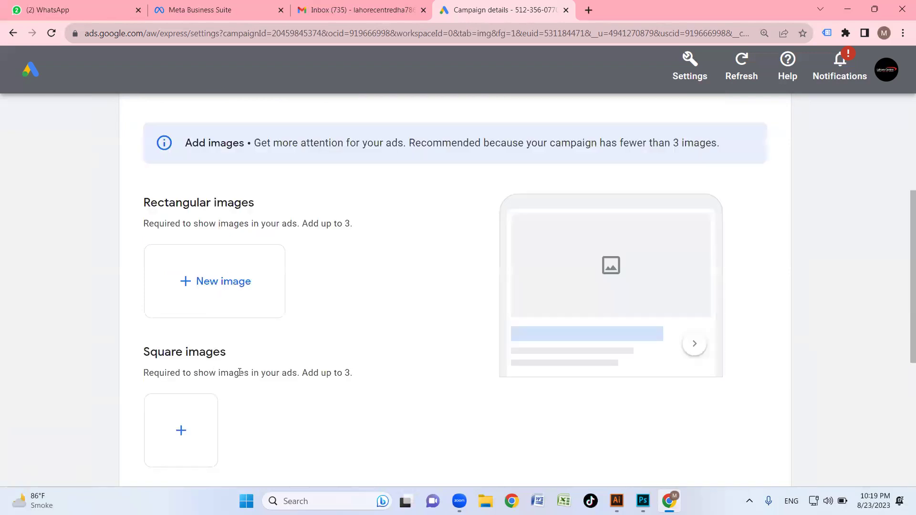
{"action": "scroll", "coordinate": [282, 370], "scroll_direction": "down", "scroll_amount": 2}
{"action": "scroll", "coordinate": [211, 335], "scroll_direction": "up", "scroll_amount": 4}
{"action": "scroll", "coordinate": [221, 325], "scroll_direction": "up", "scroll_amount": 2}
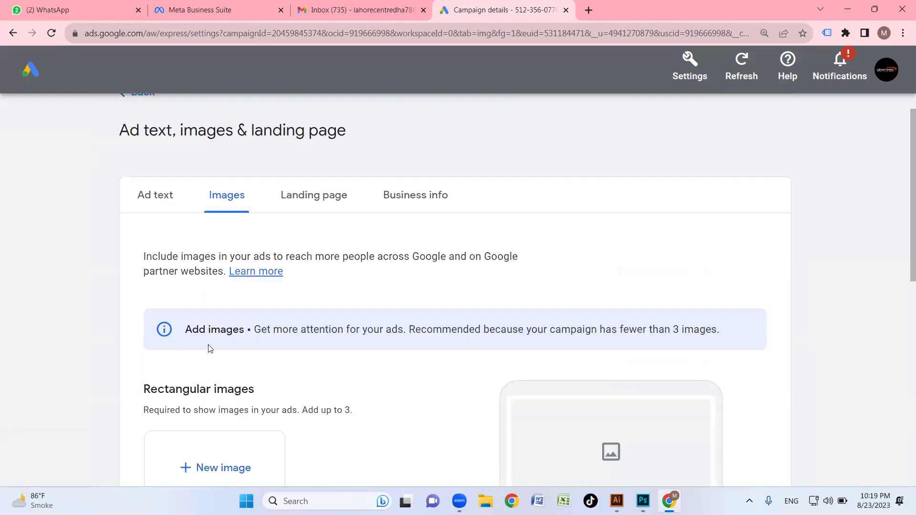
{"action": "scroll", "coordinate": [210, 334], "scroll_direction": "down", "scroll_amount": 4}
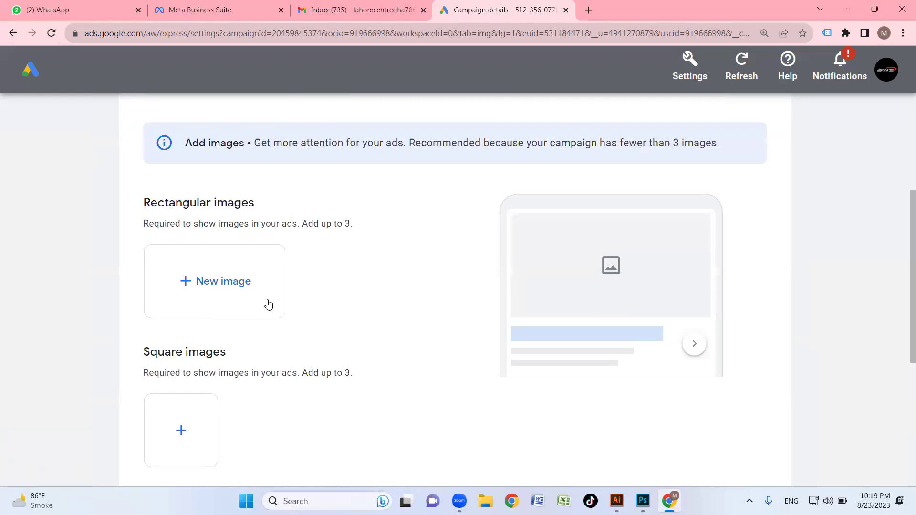
{"action": "scroll", "coordinate": [266, 311], "scroll_direction": "up", "scroll_amount": 2}
{"action": "scroll", "coordinate": [265, 311], "scroll_direction": "down", "scroll_amount": 6}
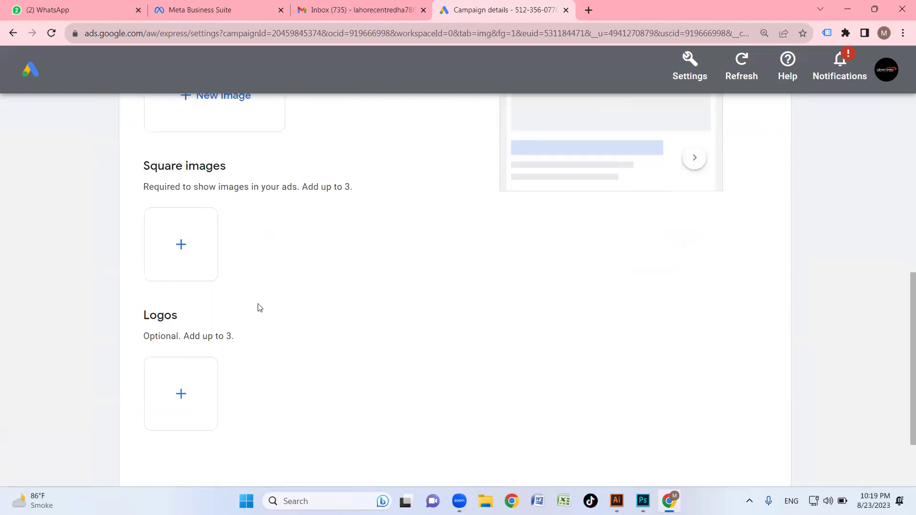
Start adding a square image and briefly highlight the 4096 x 4096 pixels maximum size
{"action": "left_click", "coordinate": [182, 247]}
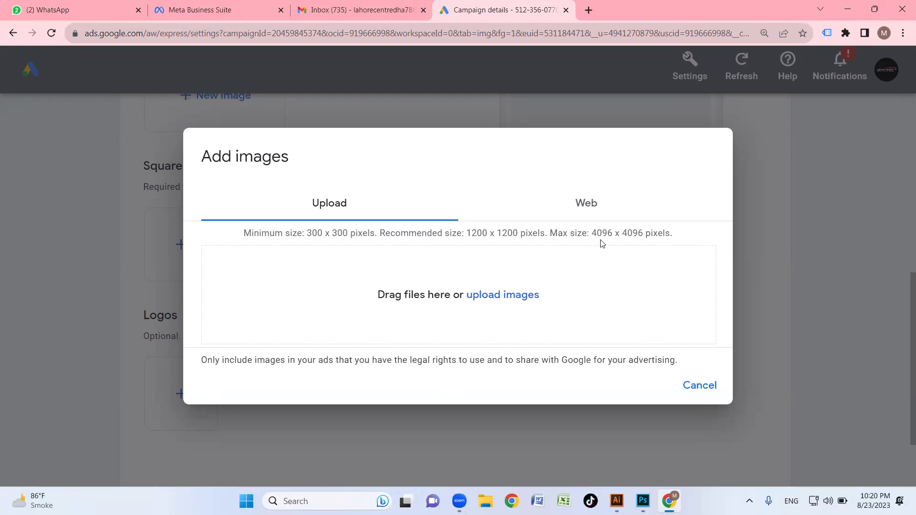
{"action": "left_click_drag", "start_coordinate": [596, 232], "coordinate": [661, 234]}
{"action": "left_click", "coordinate": [578, 287]}
Browse the Desktop folder for an image to upload, and cancel adding the square image
{"action": "left_click", "coordinate": [515, 297]}
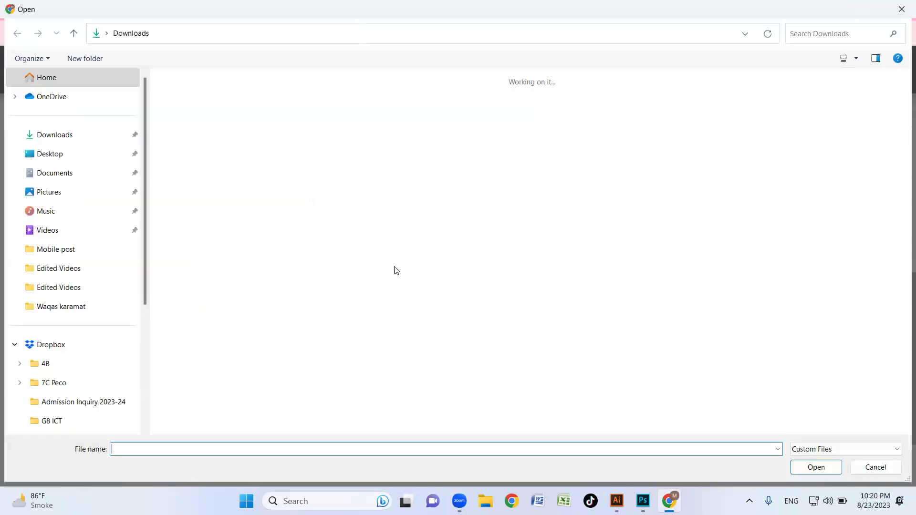
{"action": "left_click", "coordinate": [48, 153]}
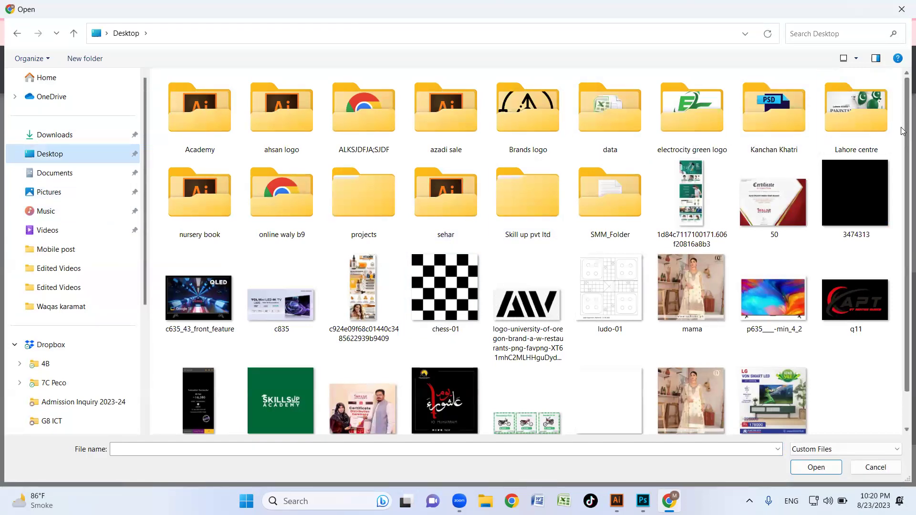
{"action": "left_click", "coordinate": [900, 10]}
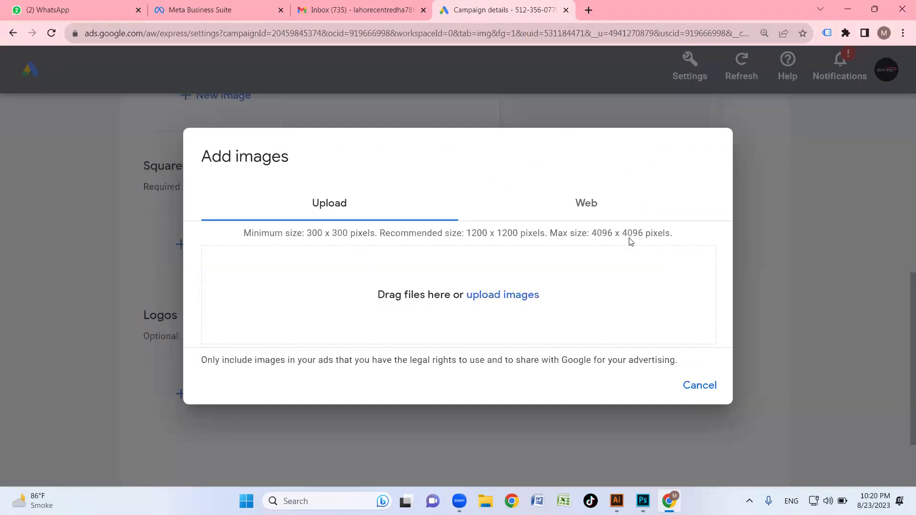
{"action": "left_click", "coordinate": [701, 385]}
Leave the image settings and return to the Best Air Conditioners campaign dashboard
{"action": "scroll", "coordinate": [324, 347], "scroll_direction": "up", "scroll_amount": 5}
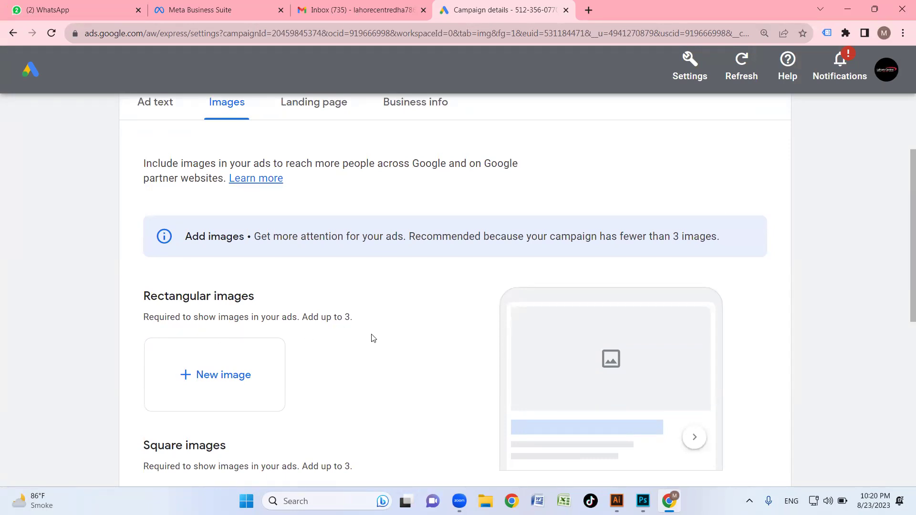
{"action": "scroll", "coordinate": [372, 337], "scroll_direction": "up", "scroll_amount": 2}
{"action": "left_click", "coordinate": [145, 140]}
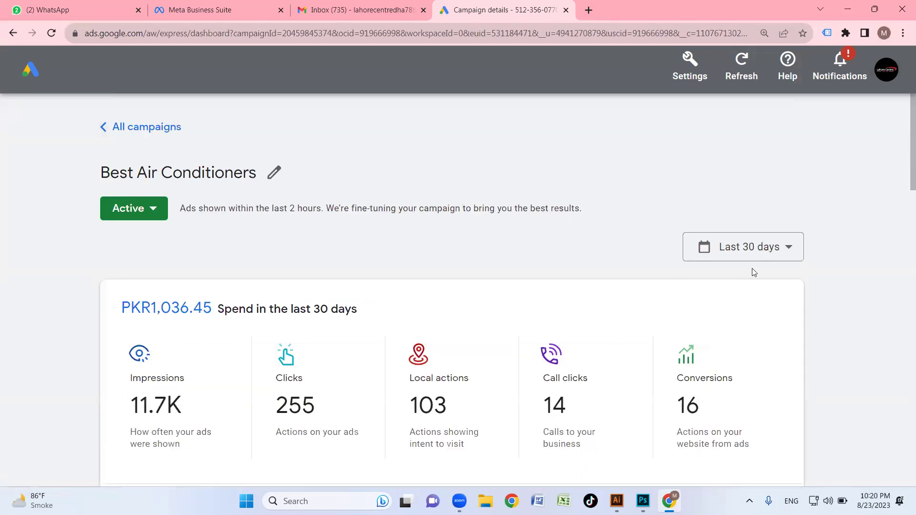
Set the Best Air Conditioners dashboard's date range to Aug 15 – 23, 2023, and briefly recheck the selected range
{"action": "scroll", "coordinate": [611, 331], "scroll_direction": "down", "scroll_amount": 2}
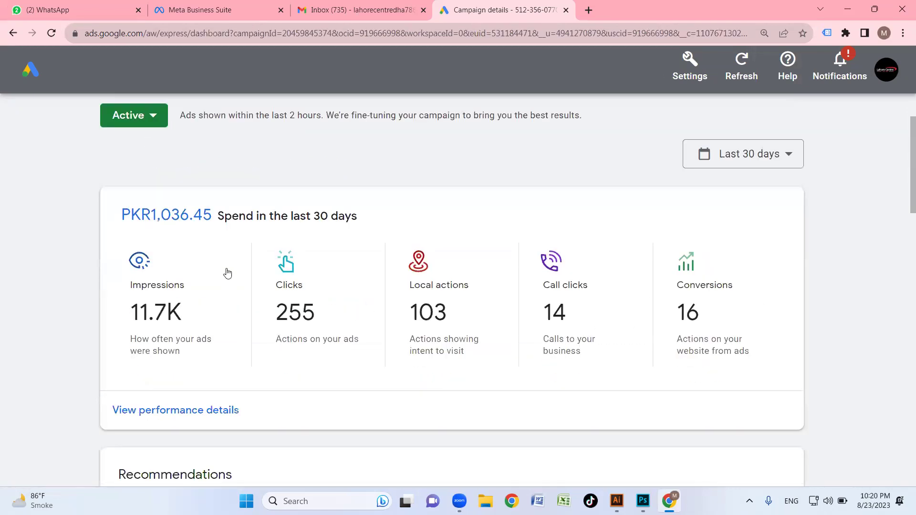
{"action": "left_click", "coordinate": [780, 164]}
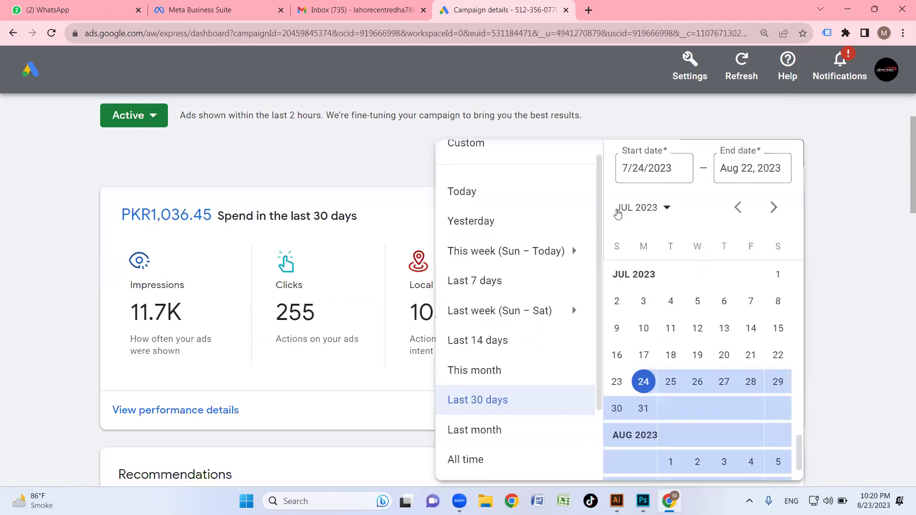
{"action": "scroll", "coordinate": [701, 358], "scroll_direction": "down", "scroll_amount": 2}
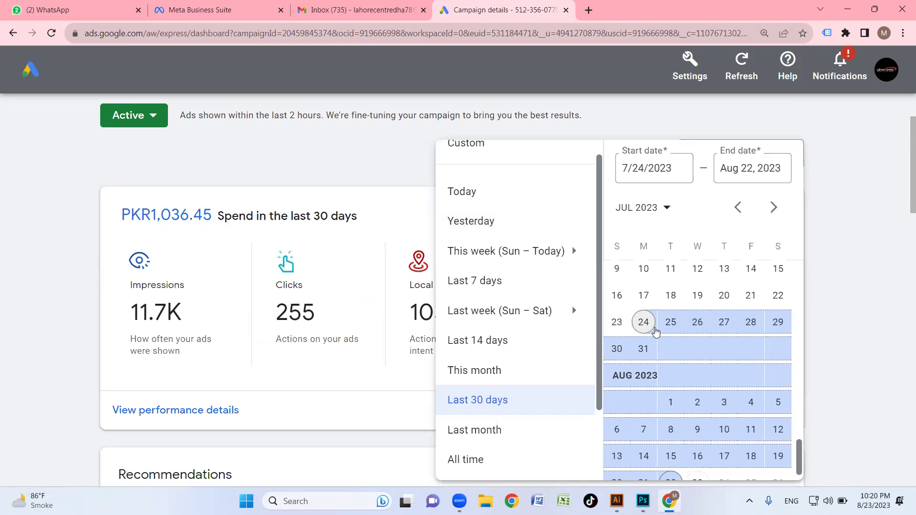
{"action": "left_click", "coordinate": [650, 325]}
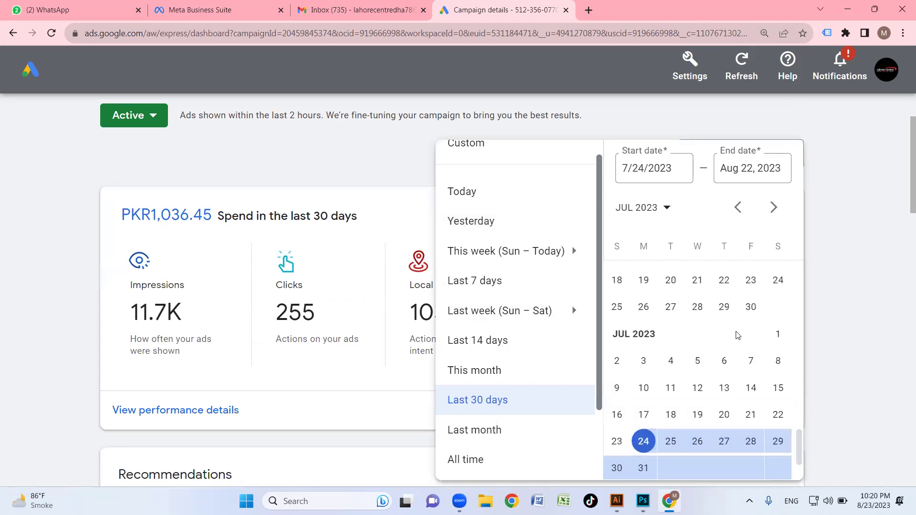
{"action": "scroll", "coordinate": [751, 317], "scroll_direction": "down", "scroll_amount": 4}
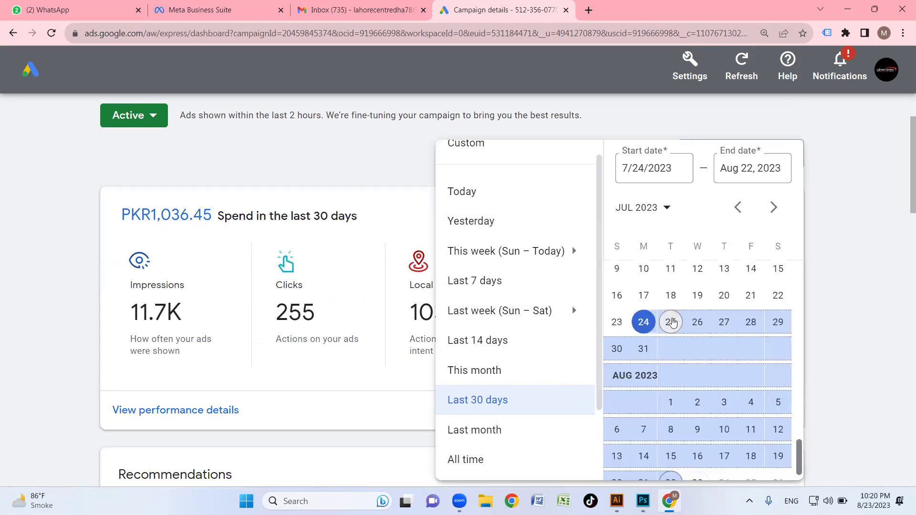
{"action": "scroll", "coordinate": [672, 323], "scroll_direction": "down", "scroll_amount": 2}
{"action": "mouse_move", "coordinate": [598, 320]}
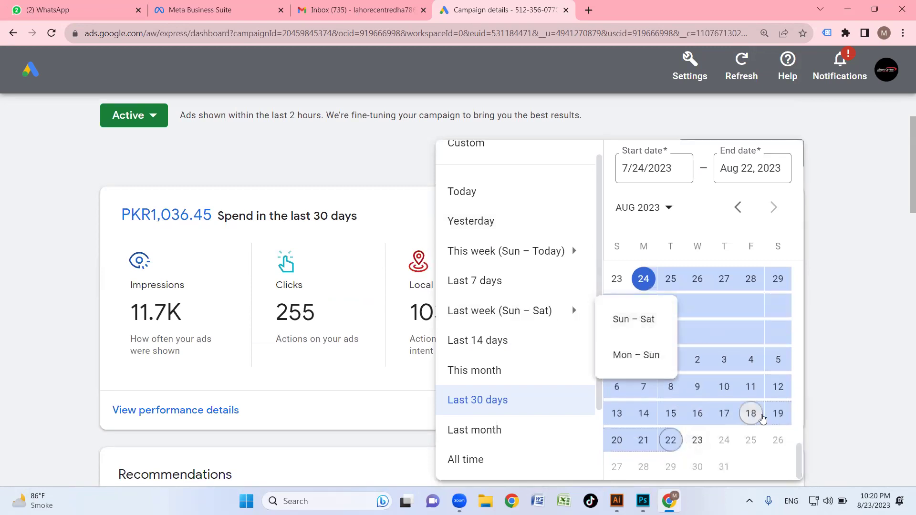
{"action": "left_click", "coordinate": [776, 415]}
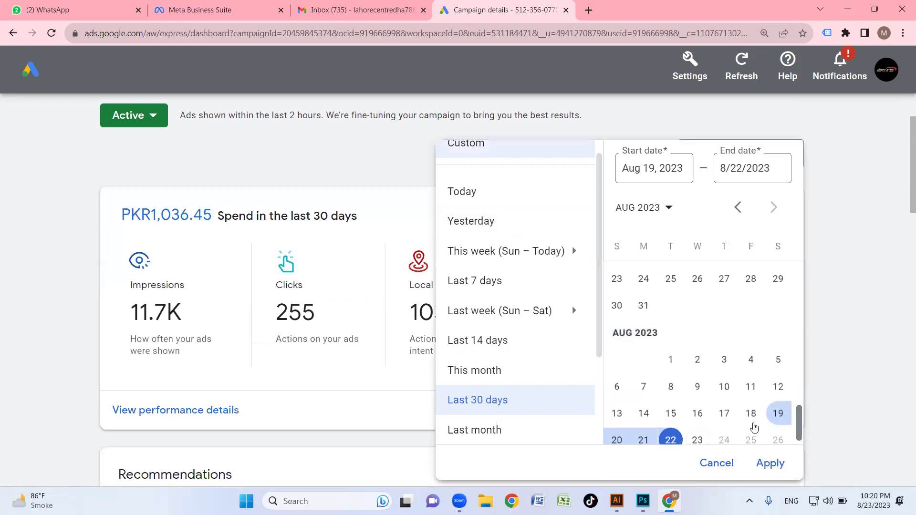
{"action": "scroll", "coordinate": [749, 411], "scroll_direction": "down", "scroll_amount": 1}
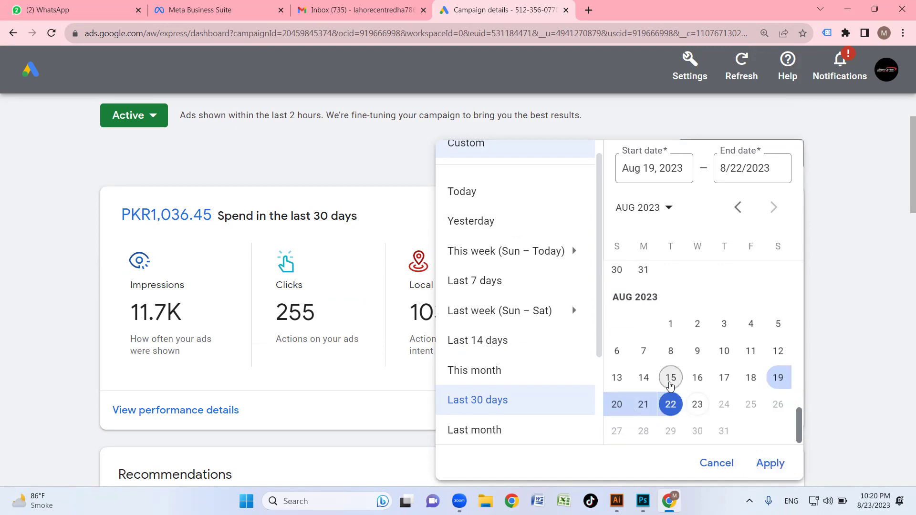
{"action": "left_click", "coordinate": [671, 380]}
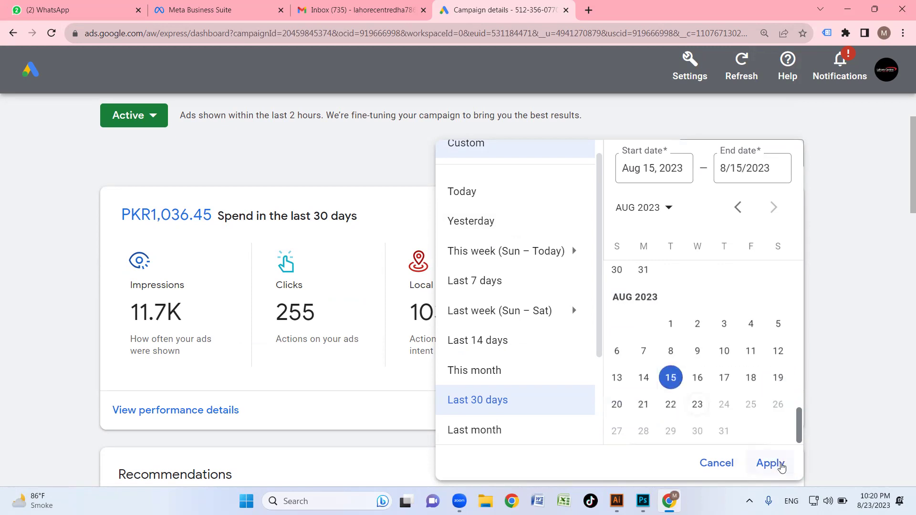
{"action": "left_click", "coordinate": [702, 412]}
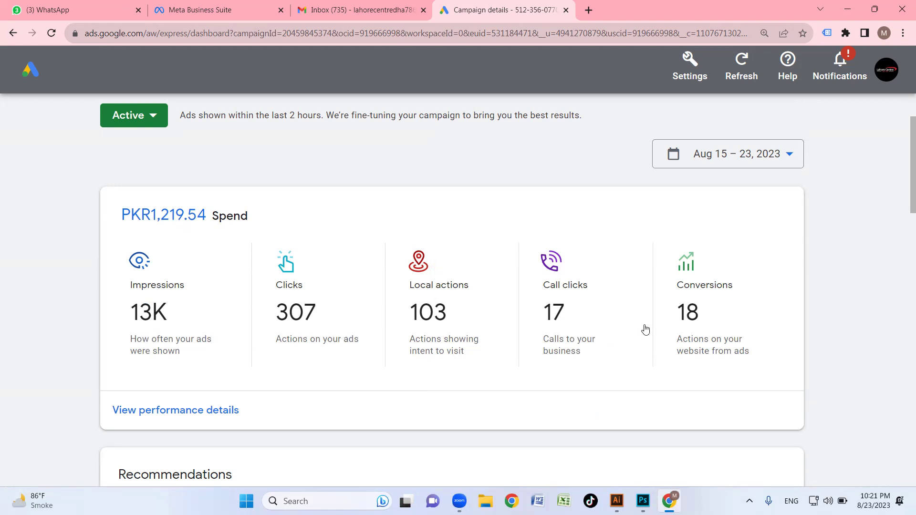
{"action": "left_click", "coordinate": [765, 164]}
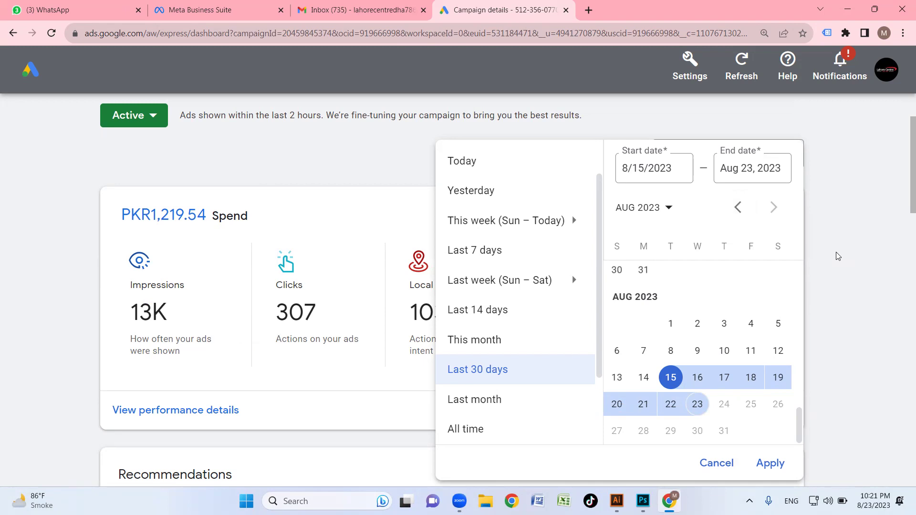
{"action": "left_click", "coordinate": [187, 268]}
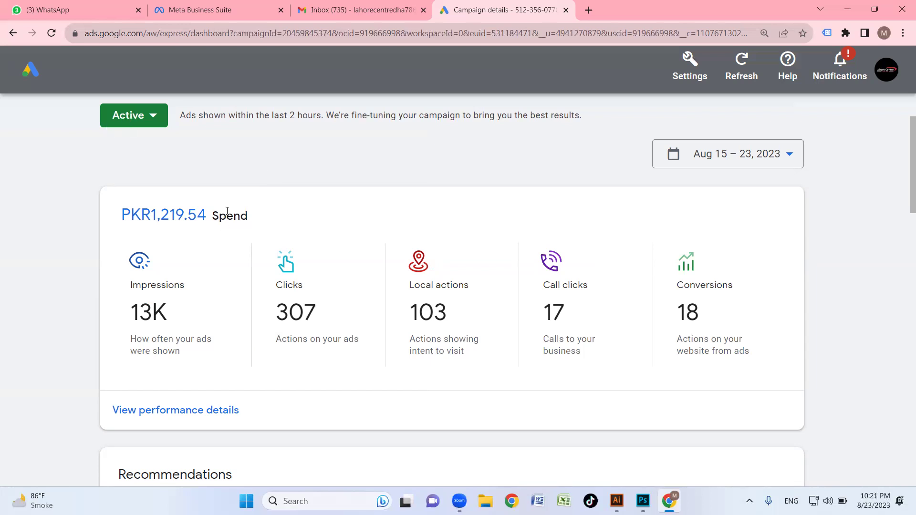
Go back to the list of all campaigns and open the account's Billing & payments page
{"action": "scroll", "coordinate": [227, 211], "scroll_direction": "up", "scroll_amount": 2}
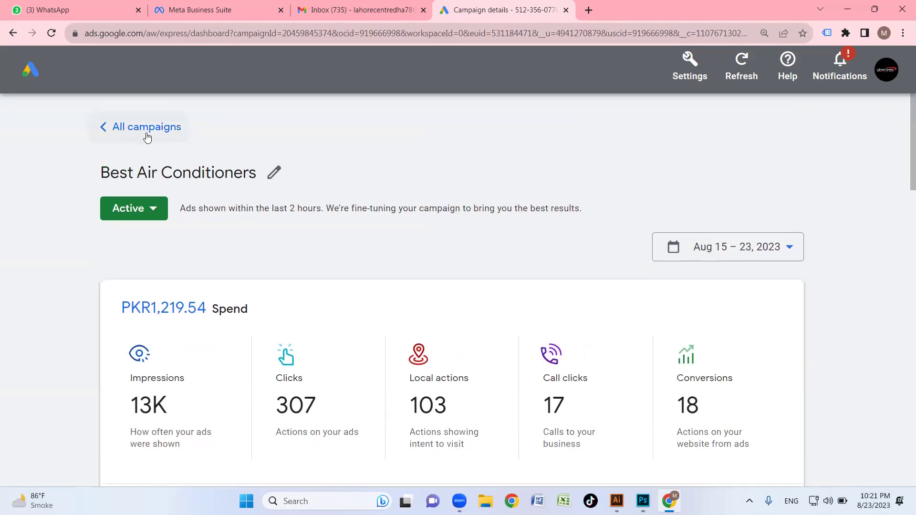
{"action": "left_click", "coordinate": [131, 128]}
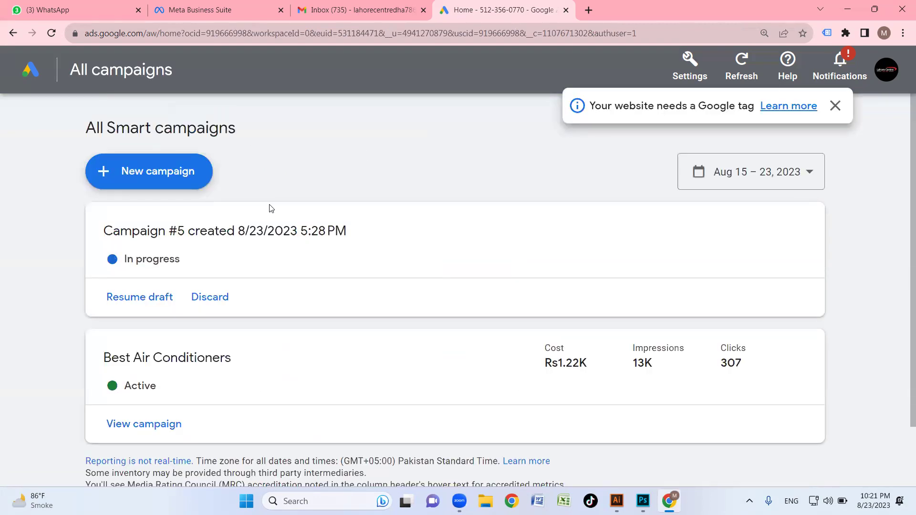
{"action": "left_click", "coordinate": [686, 72]}
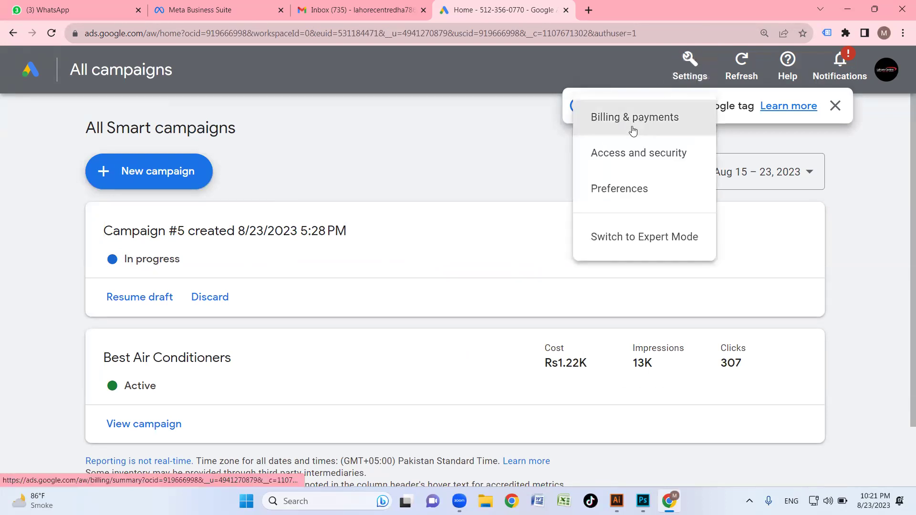
{"action": "left_click", "coordinate": [672, 124]}
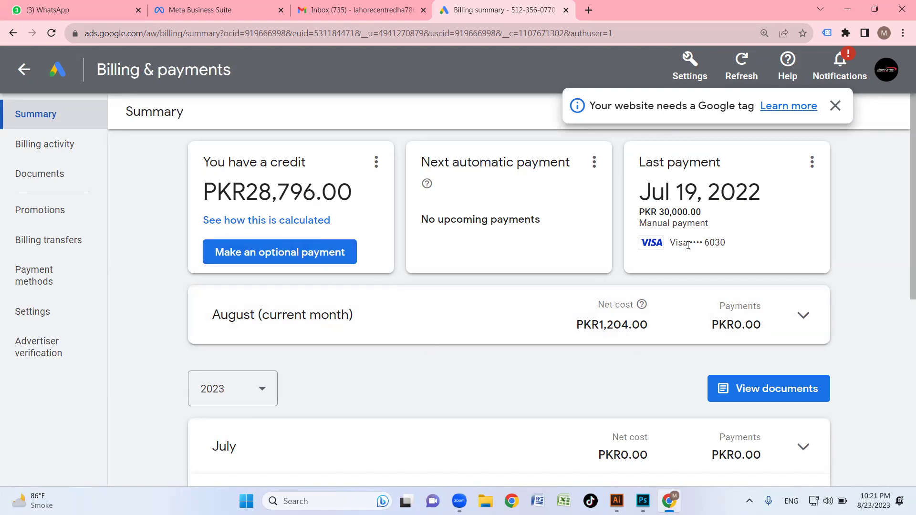
Highlight the payment card, date and amount of the last payment on the billing summary
{"action": "left_click_drag", "start_coordinate": [722, 243], "coordinate": [699, 243]}
{"action": "left_click_drag", "start_coordinate": [657, 192], "coordinate": [721, 193]}
{"action": "left_click", "coordinate": [764, 212]}
{"action": "left_click_drag", "start_coordinate": [663, 214], "coordinate": [758, 217]}
{"action": "left_click", "coordinate": [758, 217]}
{"action": "left_click_drag", "start_coordinate": [687, 216], "coordinate": [721, 221]}
{"action": "left_click", "coordinate": [725, 223]}
Review the available credit and the 2023 monthly net costs and payments on the billing summary
{"action": "scroll", "coordinate": [338, 267], "scroll_direction": "down", "scroll_amount": 2}
{"action": "scroll", "coordinate": [339, 270], "scroll_direction": "up", "scroll_amount": 2}
{"action": "scroll", "coordinate": [477, 269], "scroll_direction": "down", "scroll_amount": 2}
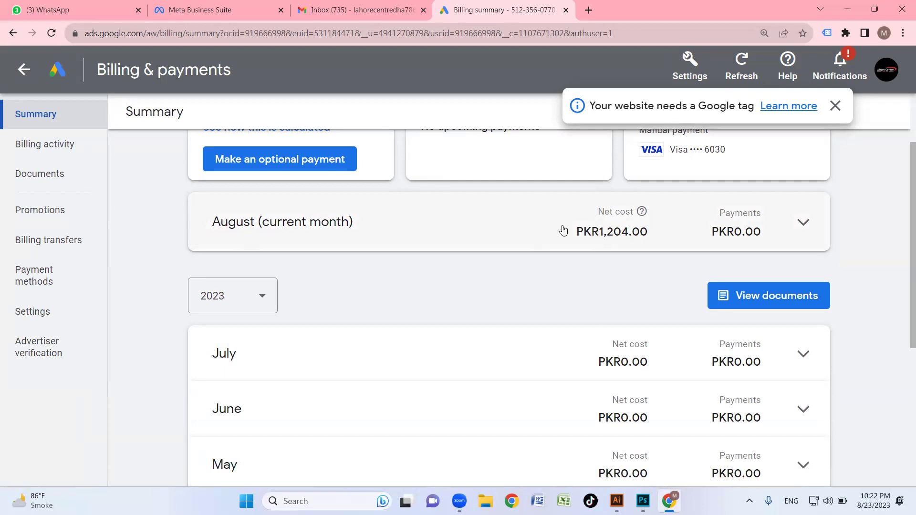
{"action": "scroll", "coordinate": [564, 231], "scroll_direction": "up", "scroll_amount": 2}
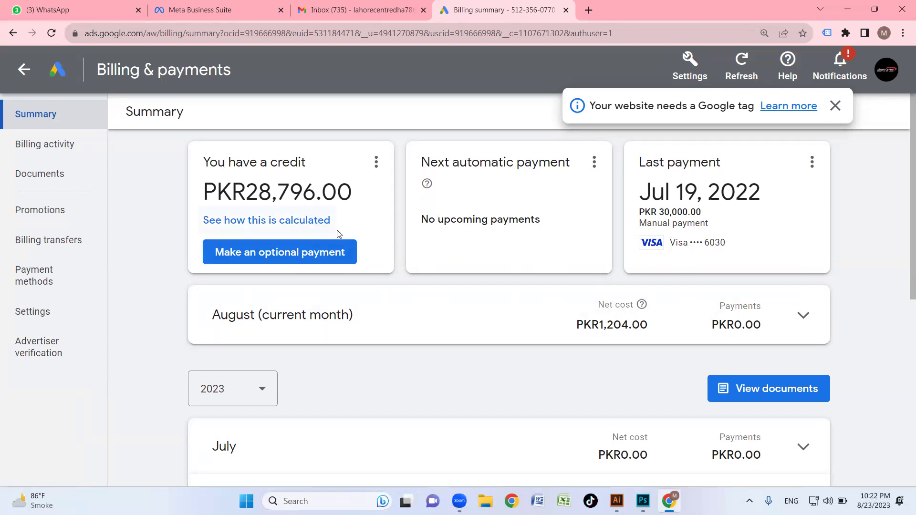
{"action": "scroll", "coordinate": [341, 235], "scroll_direction": "down", "scroll_amount": 7}
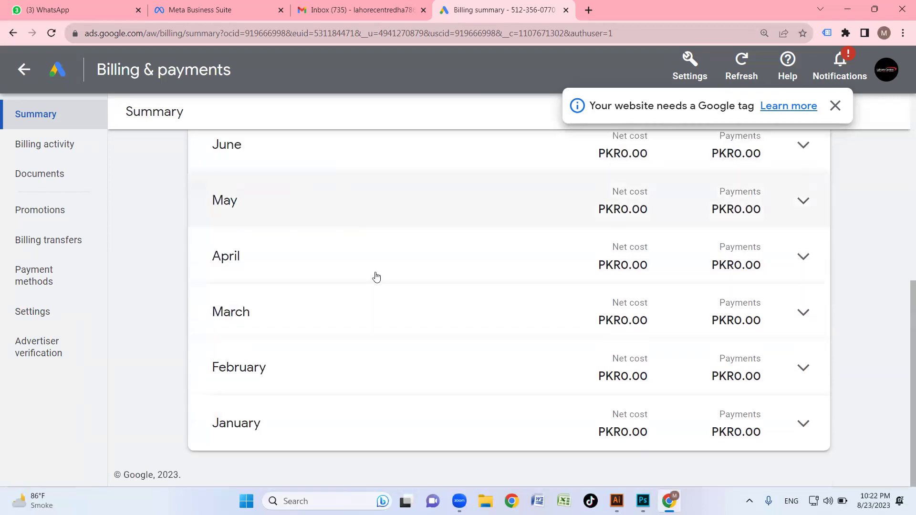
{"action": "scroll", "coordinate": [373, 290], "scroll_direction": "up", "scroll_amount": 7}
{"action": "scroll", "coordinate": [358, 287], "scroll_direction": "down", "scroll_amount": 7}
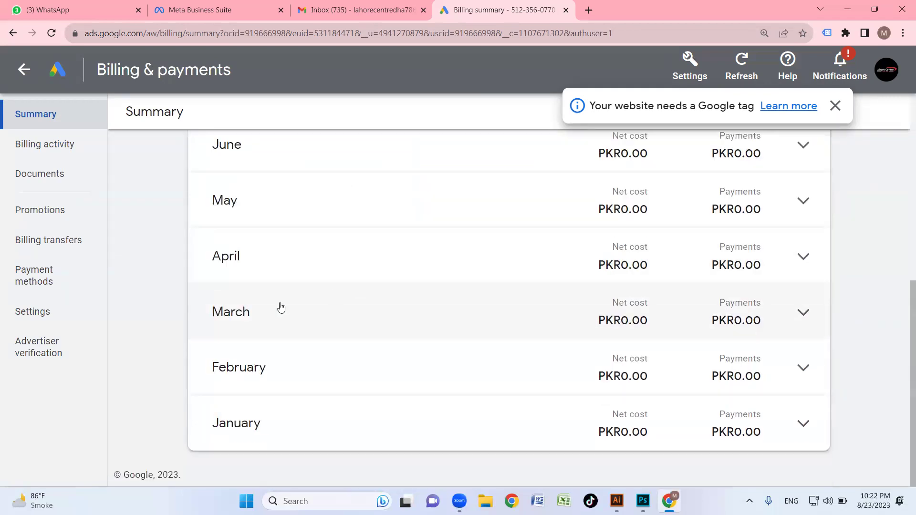
{"action": "scroll", "coordinate": [363, 329], "scroll_direction": "up", "scroll_amount": 2}
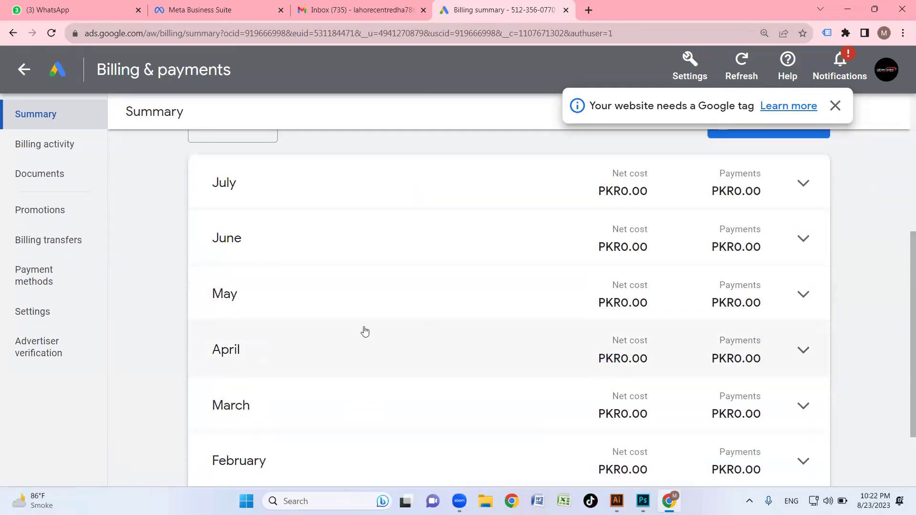
{"action": "scroll", "coordinate": [351, 291], "scroll_direction": "up", "scroll_amount": 4}
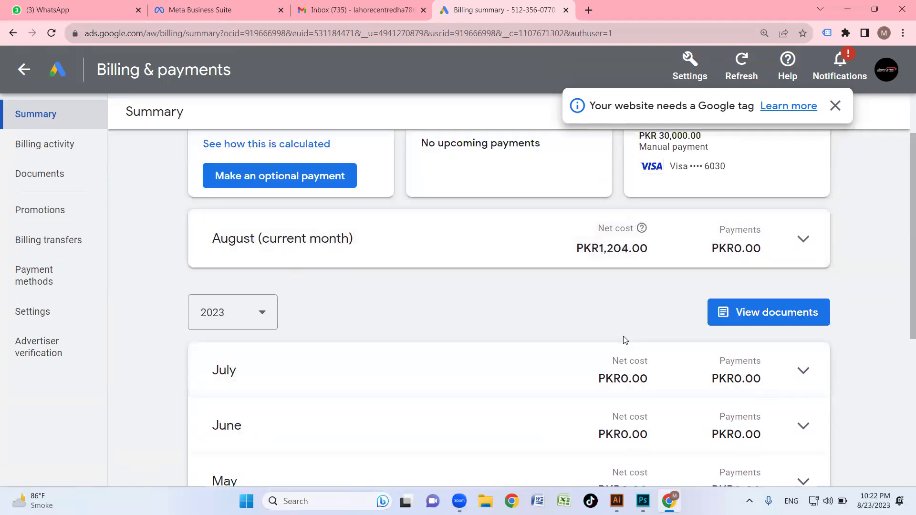
{"action": "scroll", "coordinate": [477, 315], "scroll_direction": "up", "scroll_amount": 2}
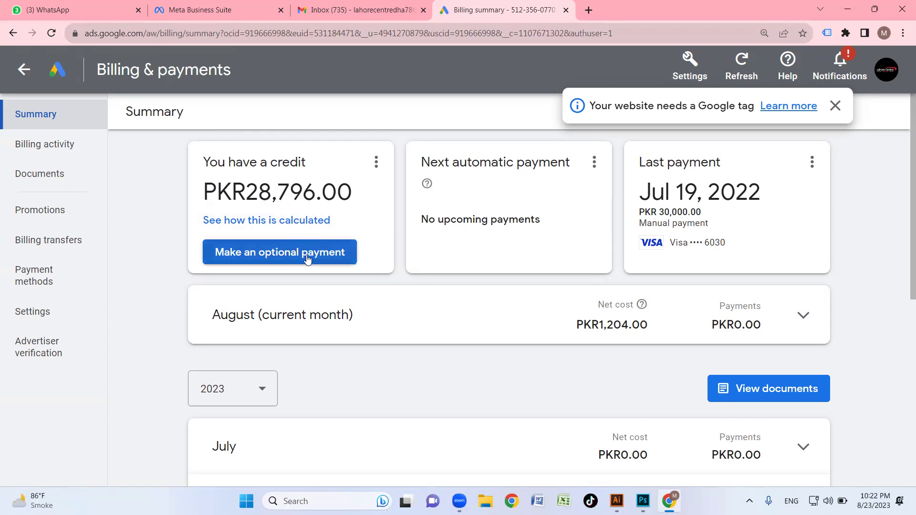
View the optional payment form with the option to add a credit or debit card, and close it without paying
{"action": "left_click", "coordinate": [294, 255]}
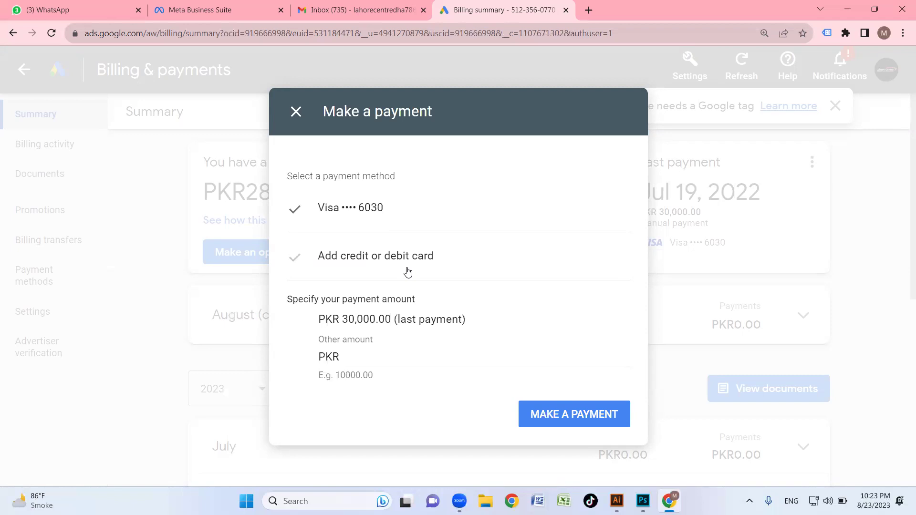
{"action": "left_click", "coordinate": [380, 263]}
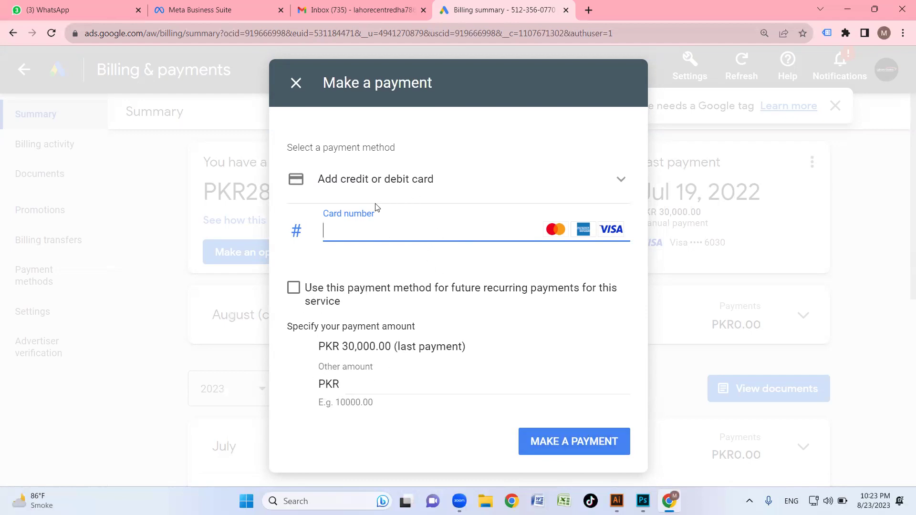
{"action": "left_click", "coordinate": [296, 83]}
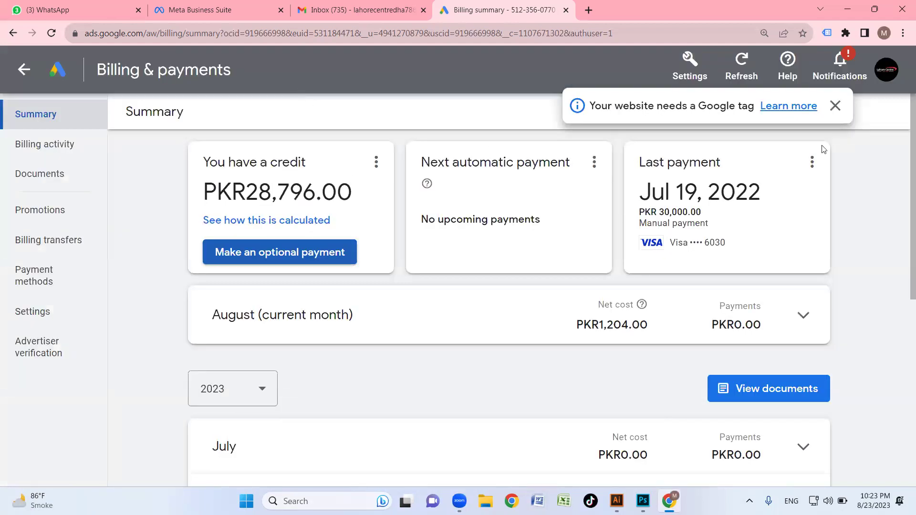
Dismiss the Google tag notice and examine the daily costs, credits and running balance on the Billing activity page
{"action": "left_click", "coordinate": [834, 105]}
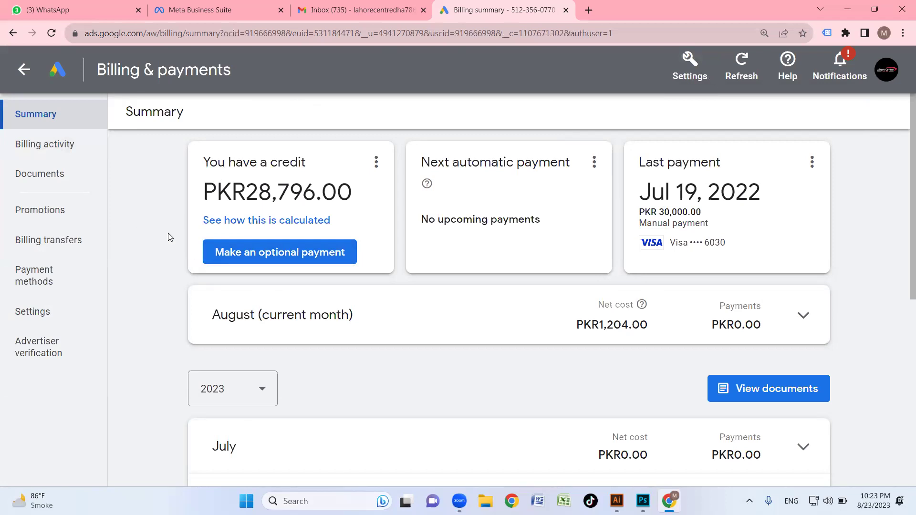
{"action": "left_click", "coordinate": [59, 155]}
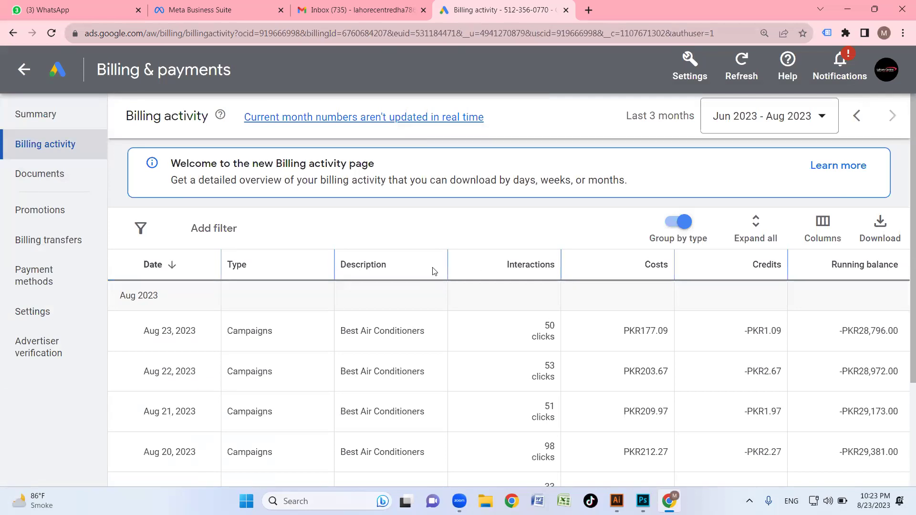
{"action": "scroll", "coordinate": [434, 271], "scroll_direction": "down", "scroll_amount": 2}
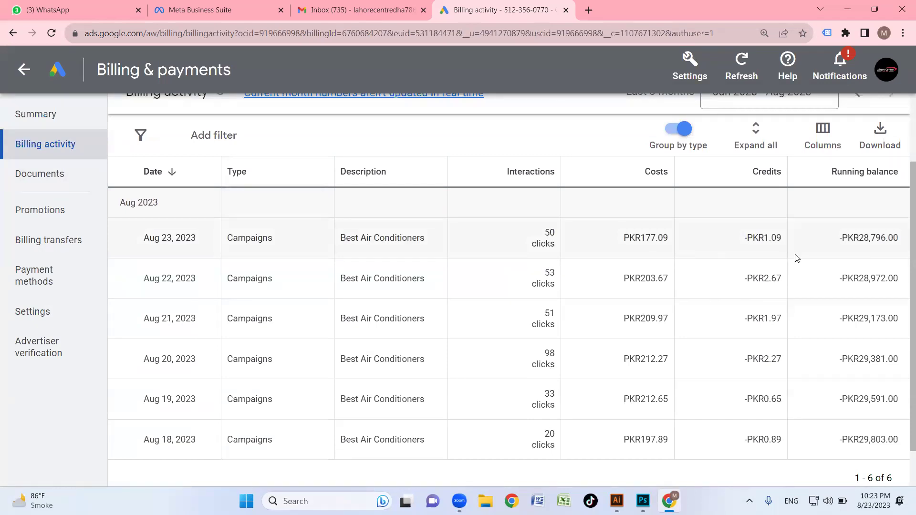
{"action": "scroll", "coordinate": [796, 257], "scroll_direction": "down", "scroll_amount": 1}
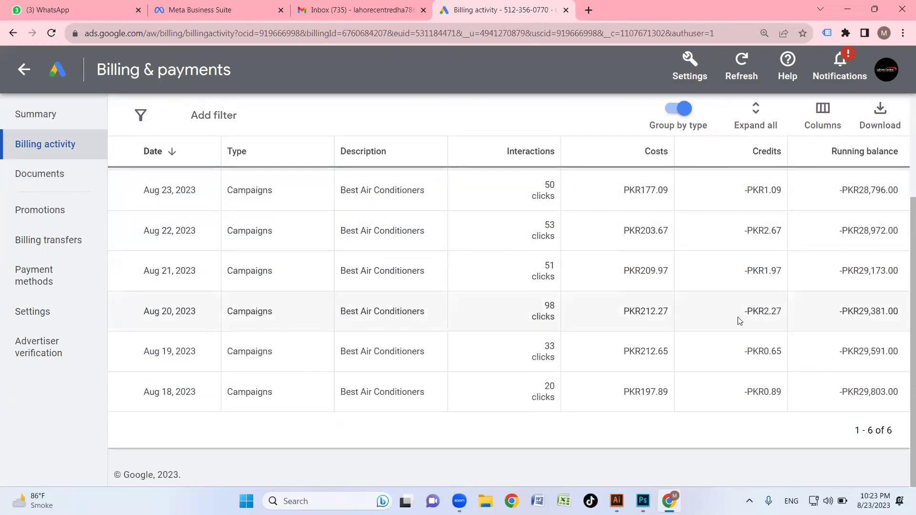
{"action": "scroll", "coordinate": [738, 321], "scroll_direction": "up", "scroll_amount": 3}
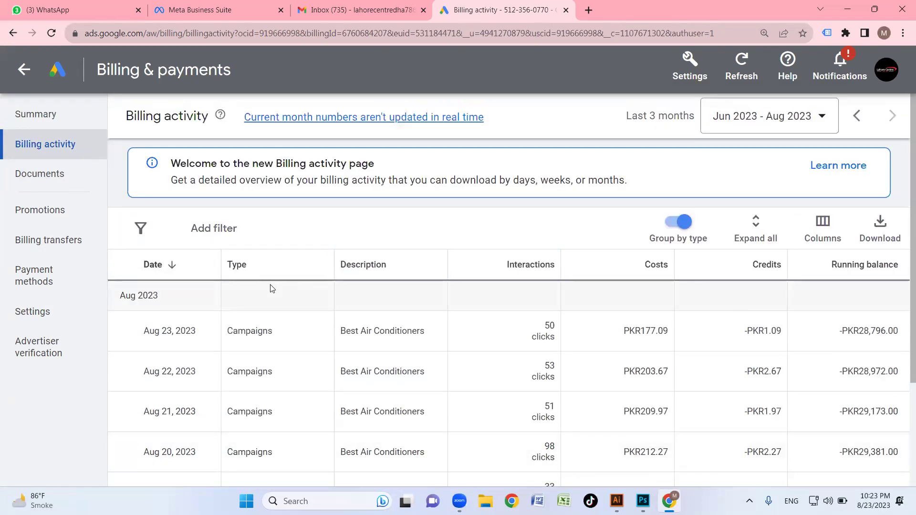
{"action": "scroll", "coordinate": [408, 297], "scroll_direction": "down", "scroll_amount": 3}
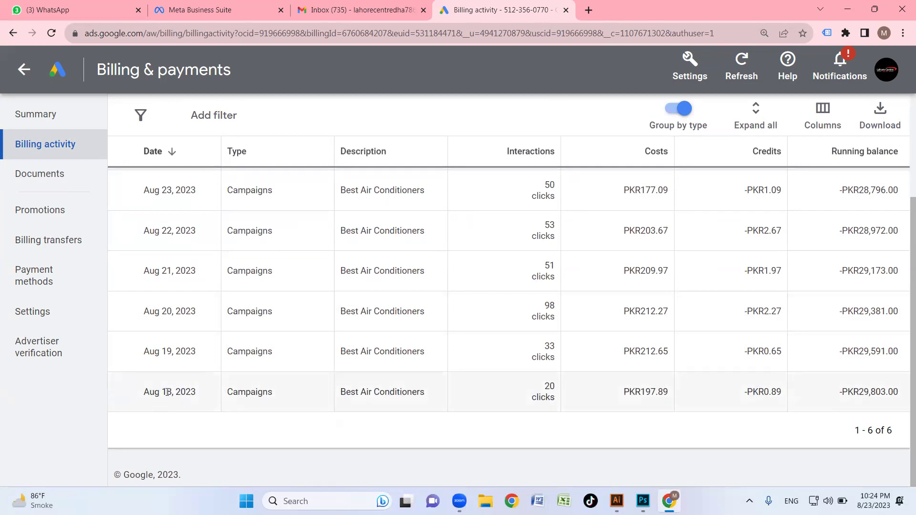
Highlight the clicks and costs of the daily Best Air Conditioners entries, working from Aug 18 up to Aug 22, 2023
{"action": "double_click", "coordinate": [542, 396]}
{"action": "left_click_drag", "start_coordinate": [626, 388], "coordinate": [750, 401]}
{"action": "left_click", "coordinate": [746, 410]}
{"action": "left_click_drag", "start_coordinate": [160, 352], "coordinate": [268, 352]}
{"action": "left_click_drag", "start_coordinate": [529, 341], "coordinate": [578, 365]}
{"action": "triple_click", "coordinate": [514, 305]}
{"action": "triple_click", "coordinate": [534, 285]}
{"action": "triple_click", "coordinate": [516, 230]}
{"action": "left_click", "coordinate": [565, 241]}
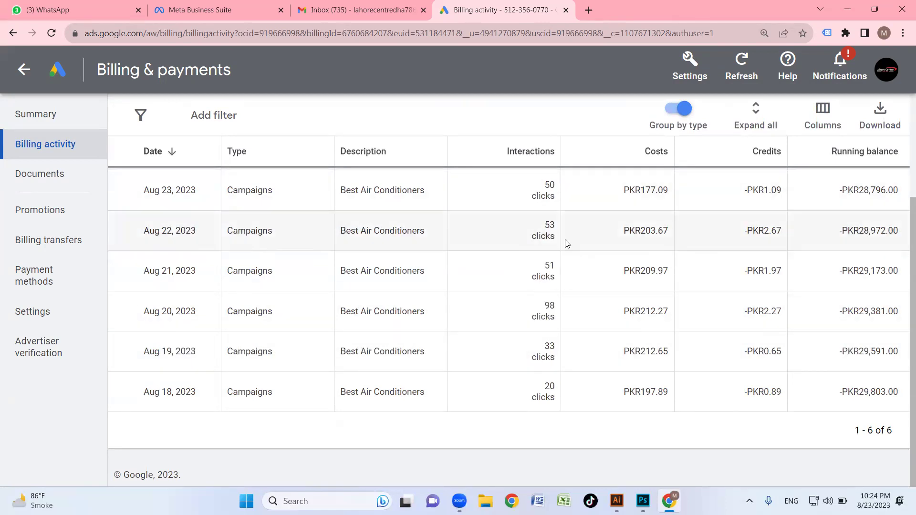
Turn off grouping by type in the billing activity table
{"action": "scroll", "coordinate": [670, 342], "scroll_direction": "up", "scroll_amount": 3}
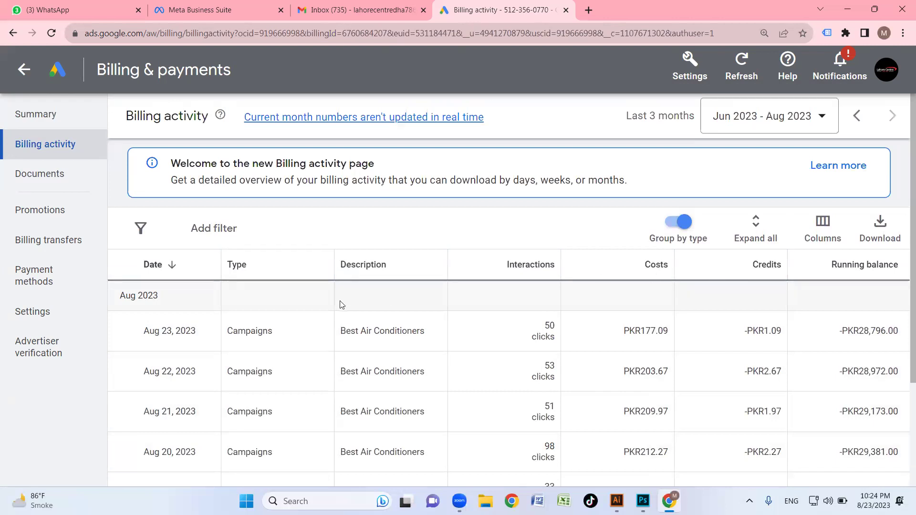
{"action": "left_click", "coordinate": [662, 228]}
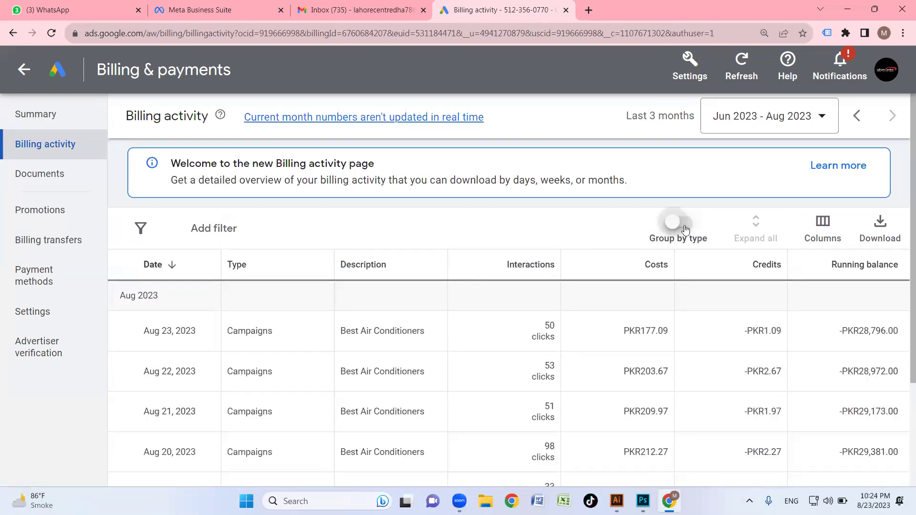
Add the Conversions, Impressions, Clicks, Phone calls and Engagements columns to the billing activity table
{"action": "left_click", "coordinate": [673, 228]}
{"action": "left_click", "coordinate": [671, 230]}
{"action": "left_click", "coordinate": [828, 228]}
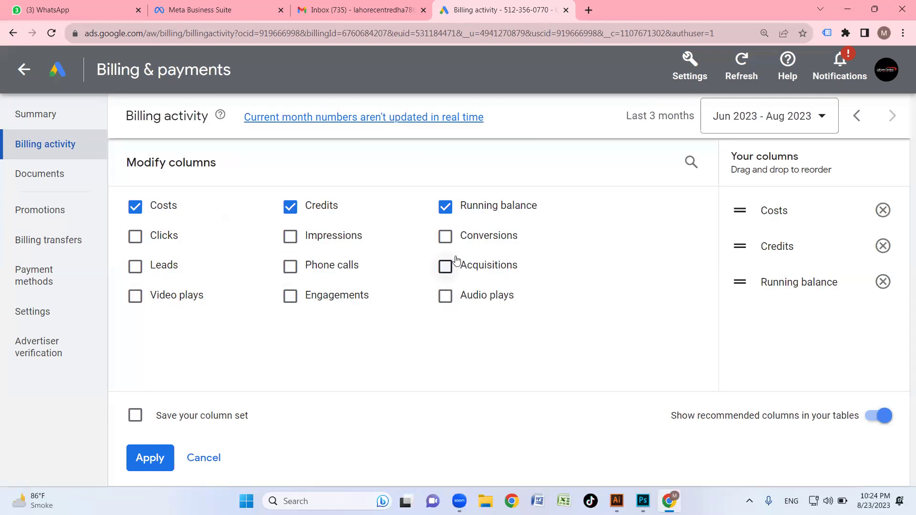
{"action": "left_click", "coordinate": [446, 238]}
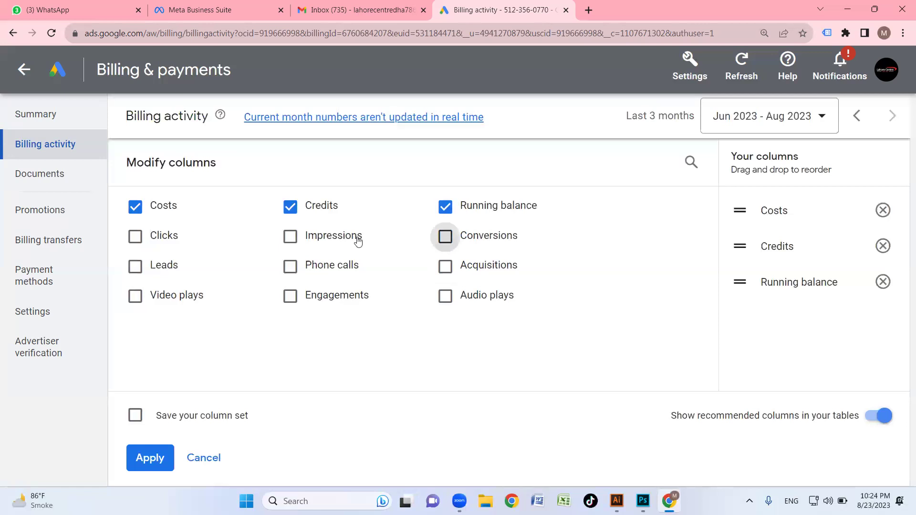
{"action": "left_click", "coordinate": [290, 237]}
{"action": "left_click", "coordinate": [135, 236]}
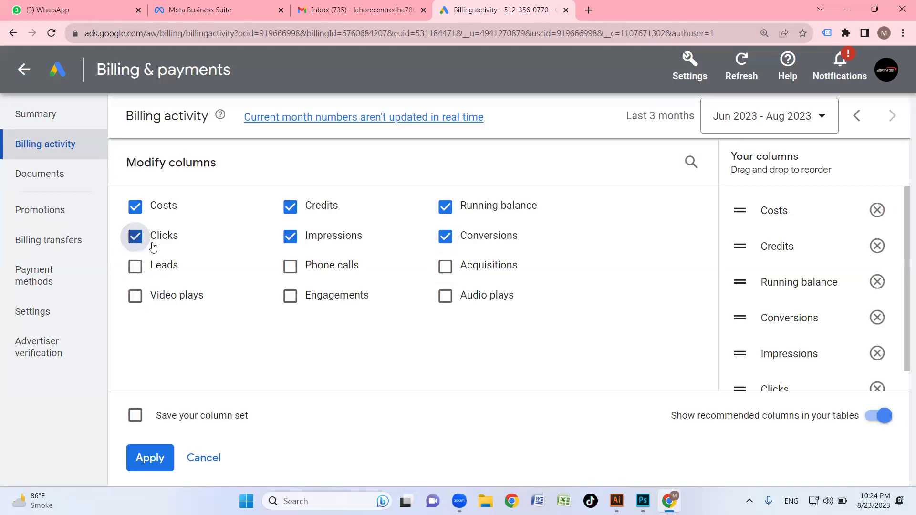
{"action": "left_click", "coordinate": [293, 274]}
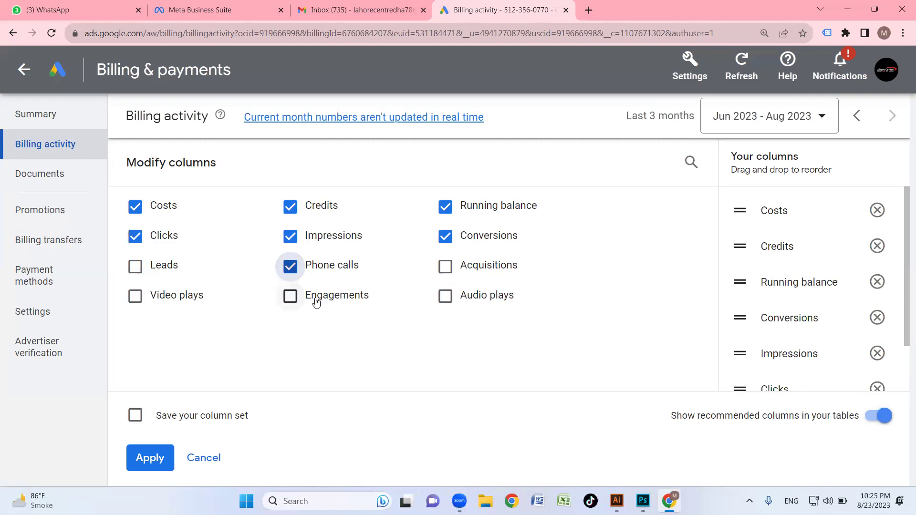
{"action": "left_click", "coordinate": [290, 296]}
{"action": "left_click", "coordinate": [149, 458]}
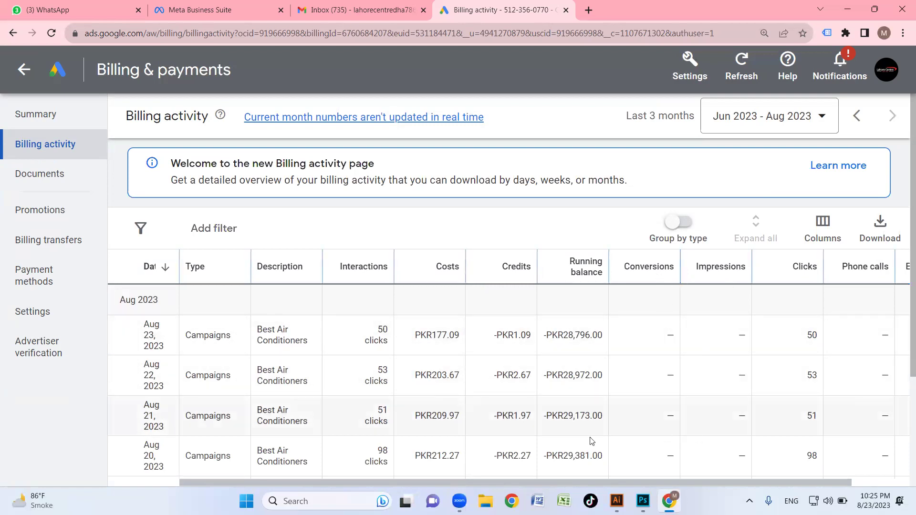
Examine the added columns across all daily Best Air Conditioners entries in the billing activity table
{"action": "scroll", "coordinate": [790, 483], "scroll_direction": "right", "scroll_amount": 3}
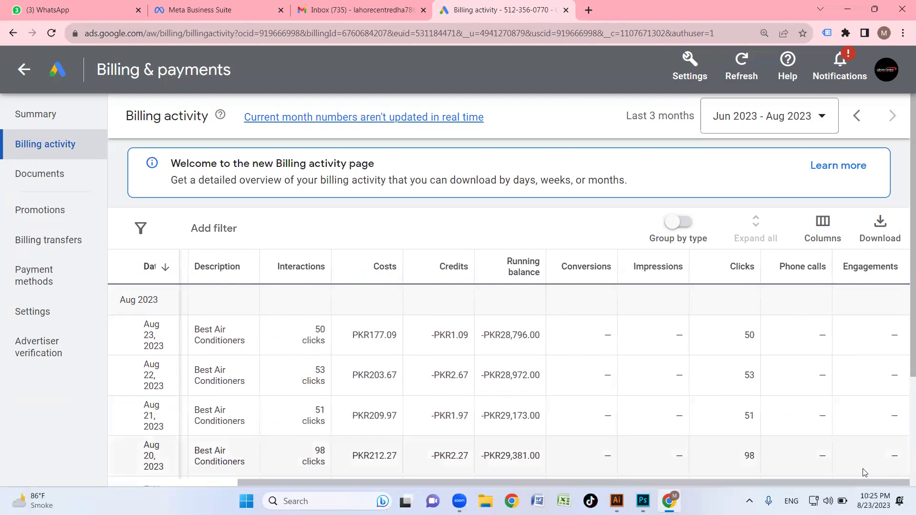
{"action": "scroll", "coordinate": [830, 482], "scroll_direction": "left", "scroll_amount": 3}
{"action": "scroll", "coordinate": [846, 381], "scroll_direction": "down", "scroll_amount": 3}
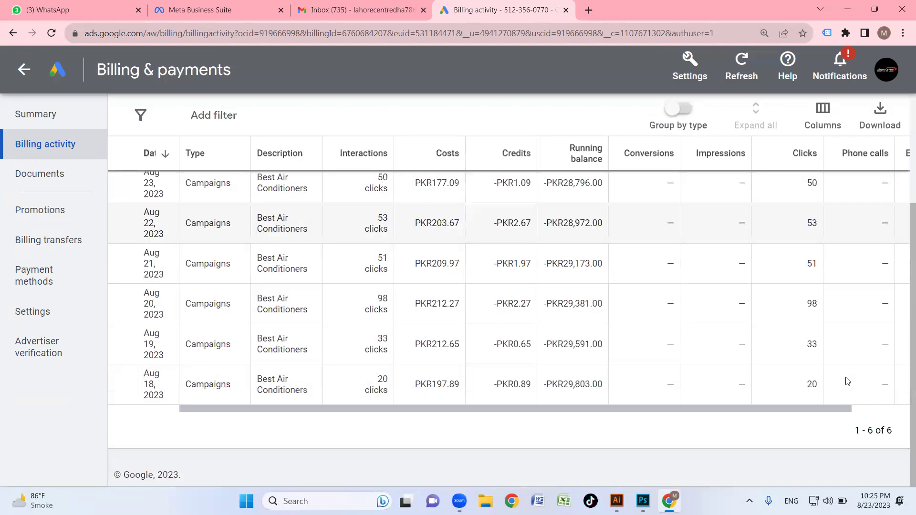
{"action": "left_click_drag", "start_coordinate": [790, 415], "coordinate": [649, 415]}
{"action": "left_click_drag", "start_coordinate": [563, 404], "coordinate": [807, 423]}
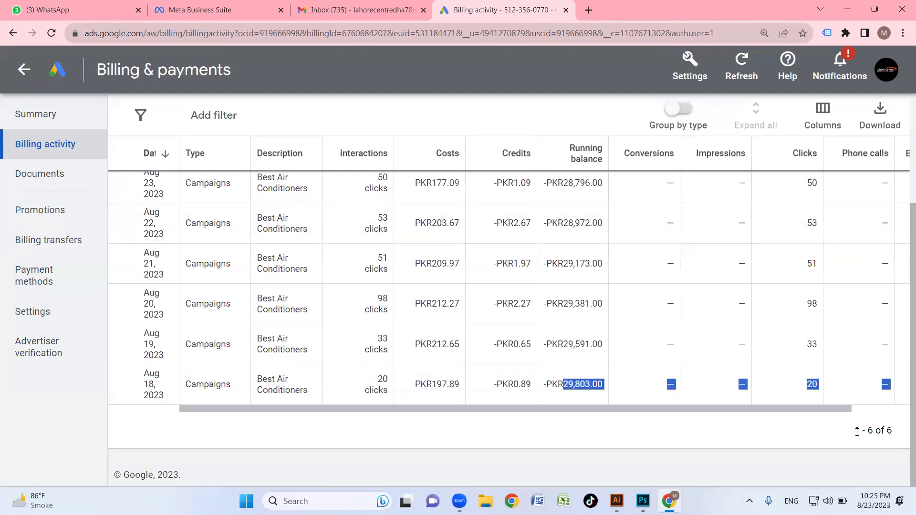
{"action": "left_click", "coordinate": [779, 417]}
{"action": "mouse_move", "coordinate": [782, 409]}
{"action": "left_mouse_down"}
{"action": "mouse_move", "coordinate": [853, 416]}
{"action": "mouse_move", "coordinate": [834, 423]}
{"action": "mouse_move", "coordinate": [773, 413]}
{"action": "left_mouse_up"}
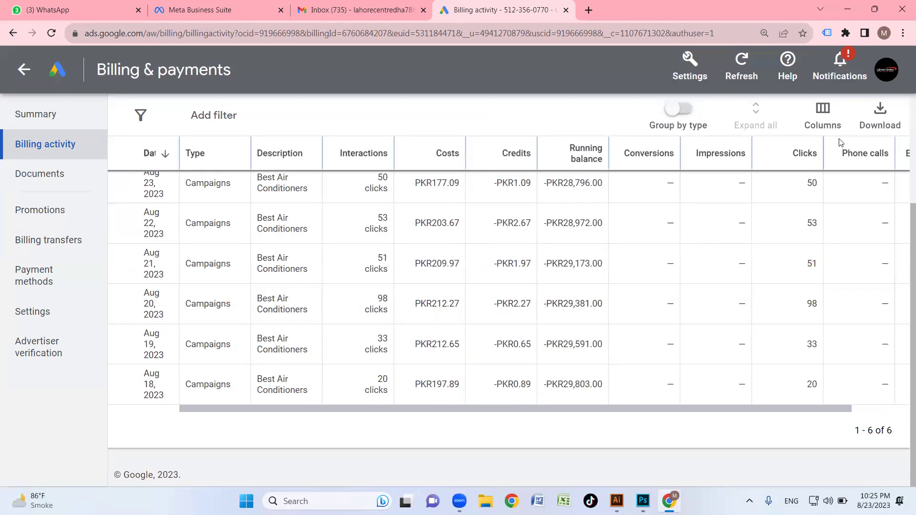
Prepare to email the billing activity report as a compressed .pdf to an admin recipient, and cancel without sending
{"action": "left_click", "coordinate": [880, 118]}
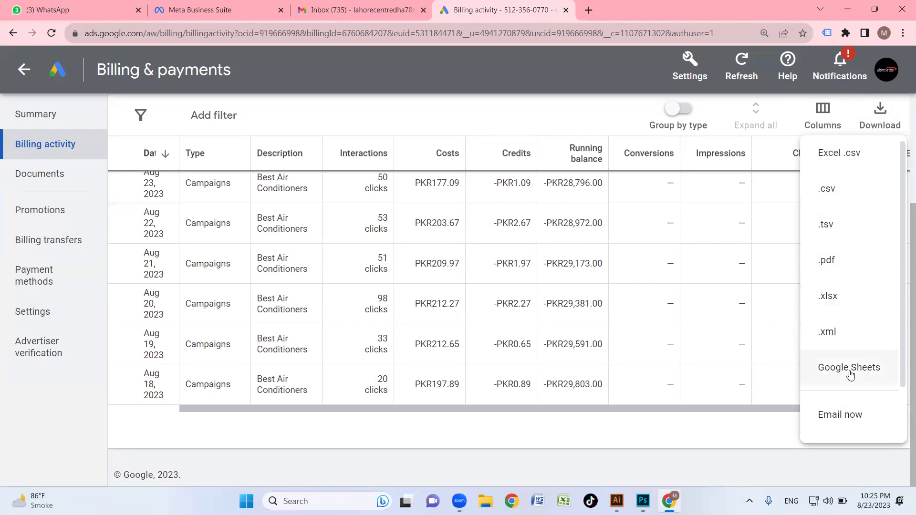
{"action": "left_click", "coordinate": [849, 416]}
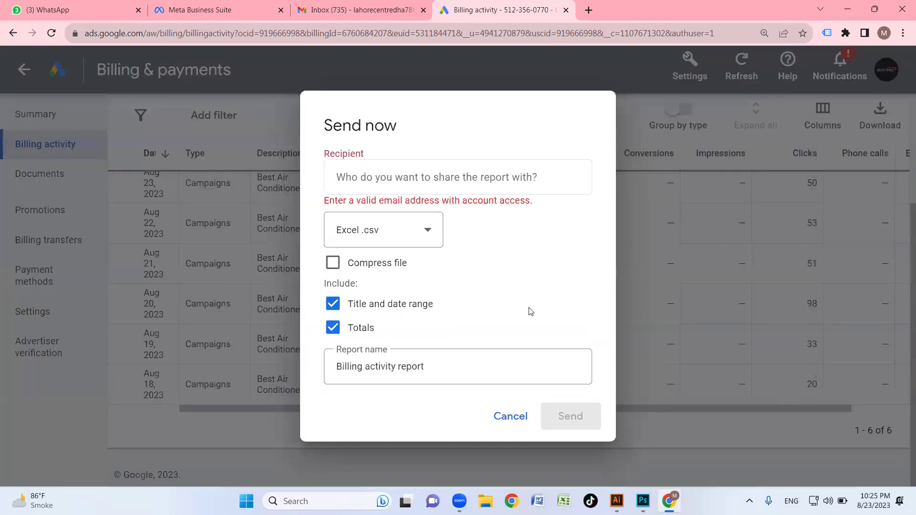
{"action": "left_click", "coordinate": [400, 176]}
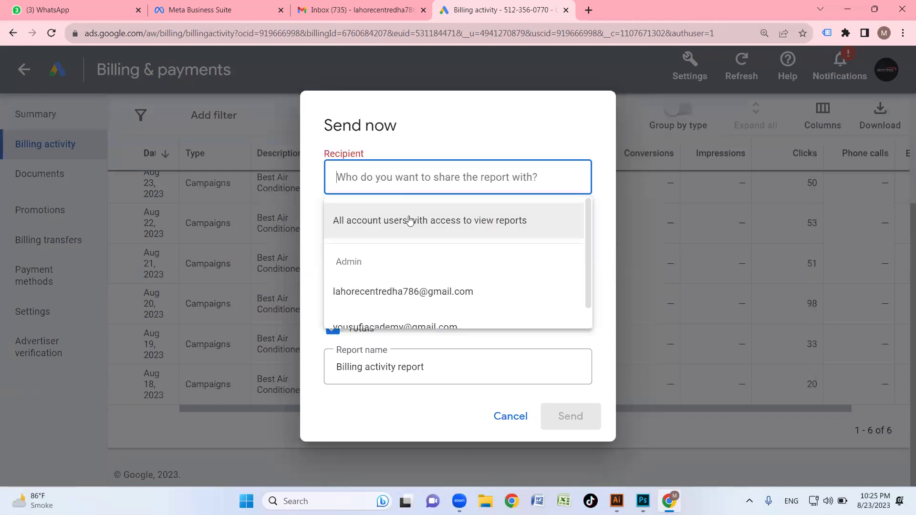
{"action": "left_click", "coordinate": [413, 295]}
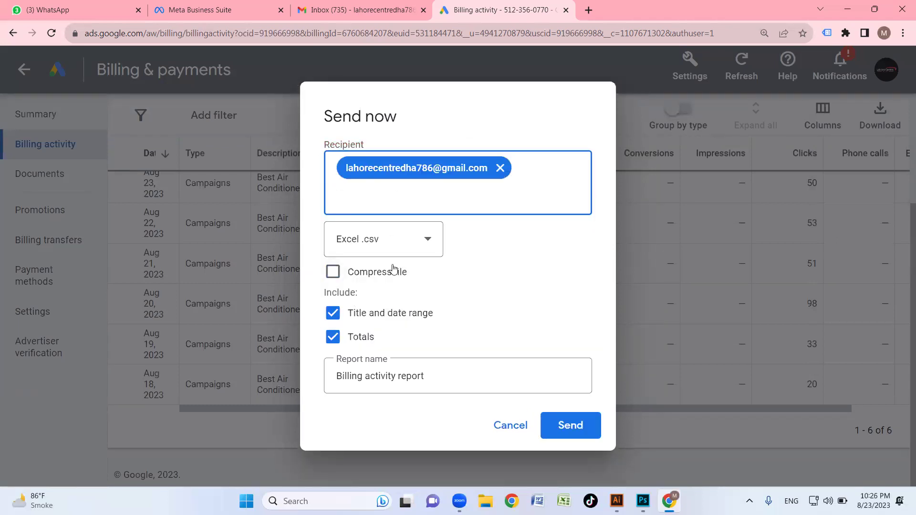
{"action": "left_click", "coordinate": [426, 239]}
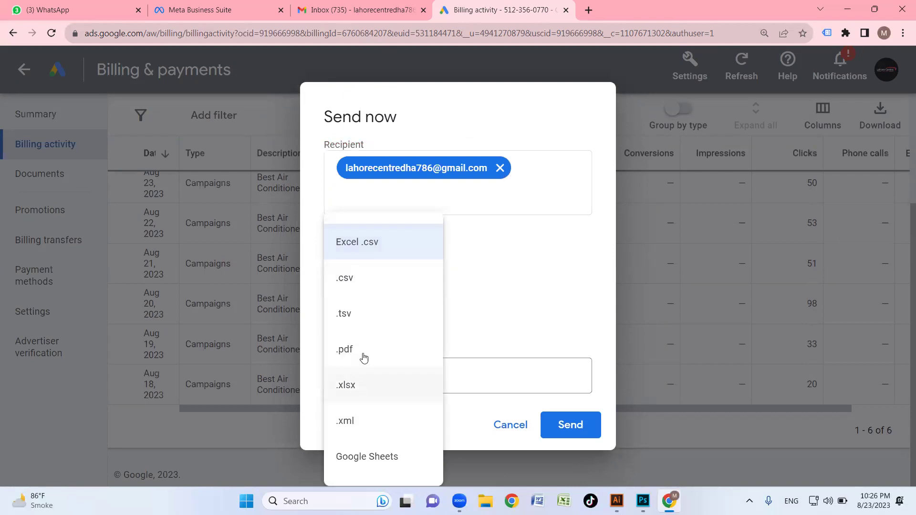
{"action": "left_click", "coordinate": [367, 351]}
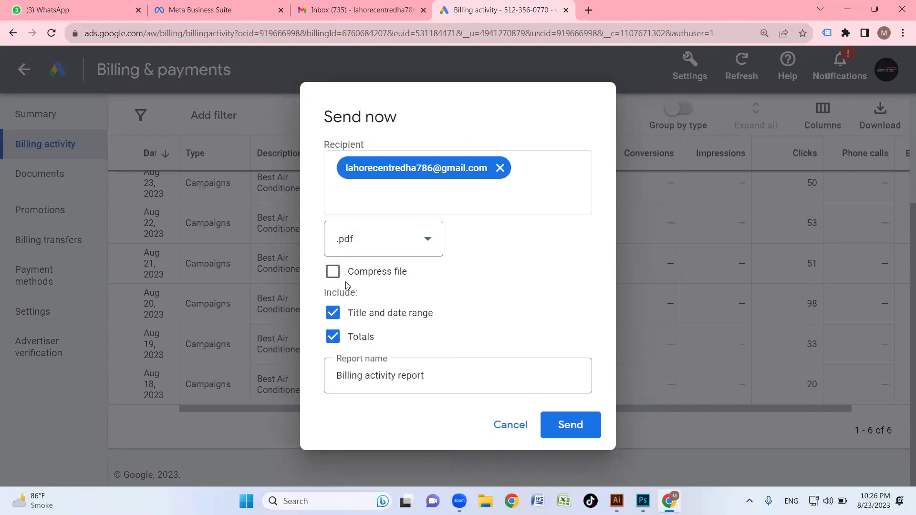
{"action": "left_click", "coordinate": [332, 273]}
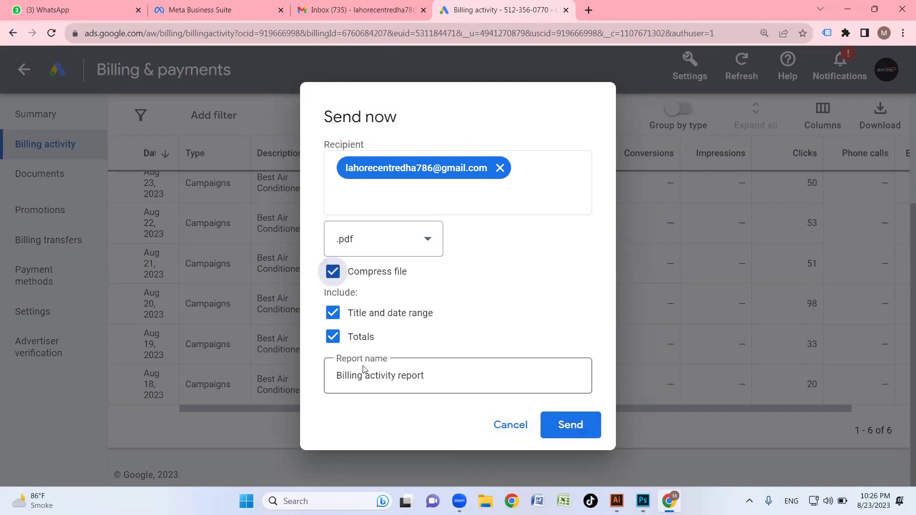
{"action": "left_click", "coordinate": [509, 425]}
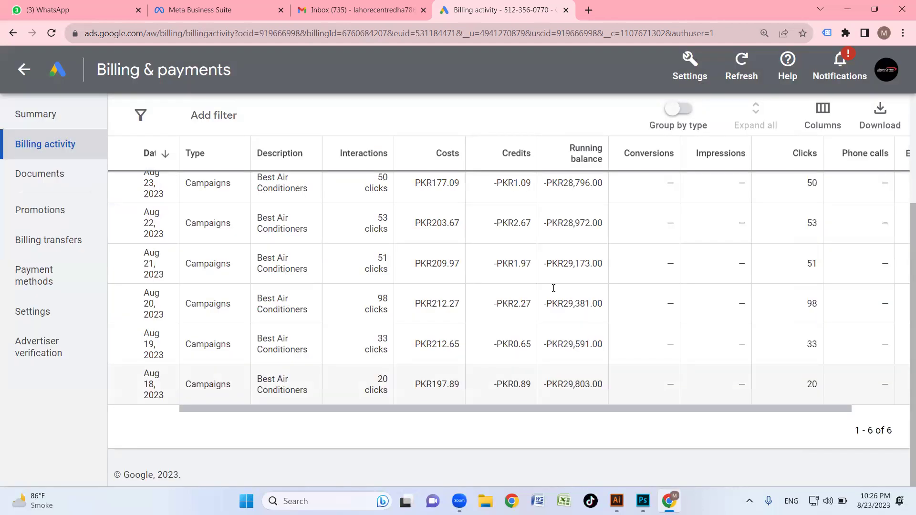
Review the billing activity table, check the recipients available for emailing the report, and close the form without sending
{"action": "scroll", "coordinate": [373, 278], "scroll_direction": "up", "scroll_amount": 3}
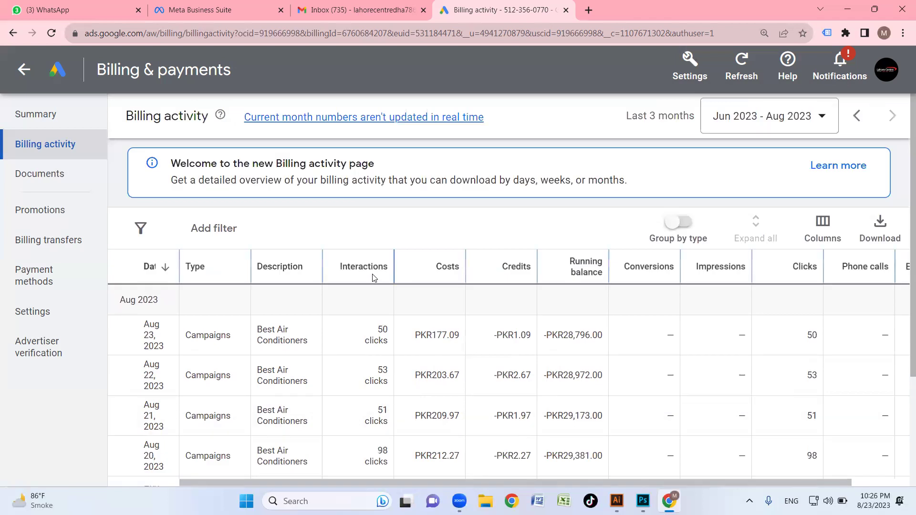
{"action": "scroll", "coordinate": [377, 270], "scroll_direction": "down", "scroll_amount": 5}
{"action": "scroll", "coordinate": [362, 269], "scroll_direction": "up", "scroll_amount": 5}
{"action": "scroll", "coordinate": [518, 289], "scroll_direction": "down", "scroll_amount": 5}
{"action": "scroll", "coordinate": [854, 229], "scroll_direction": "up", "scroll_amount": 5}
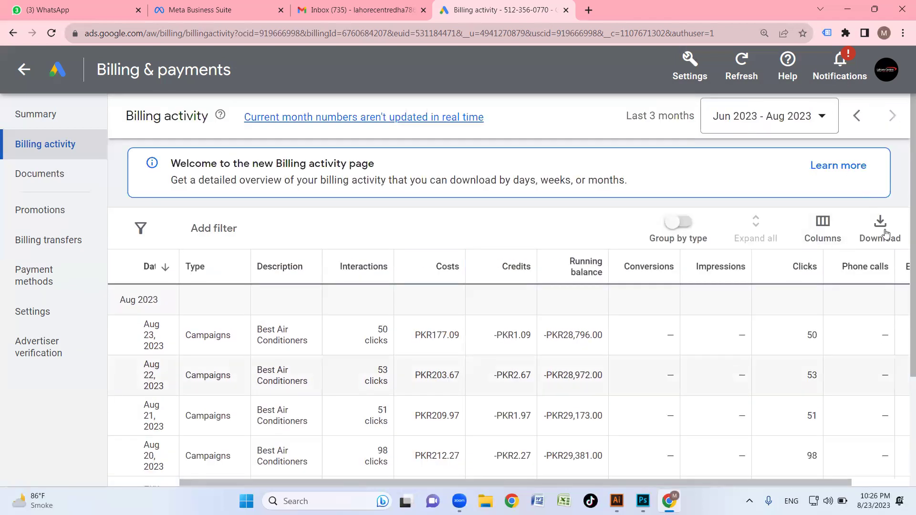
{"action": "left_click", "coordinate": [880, 224]}
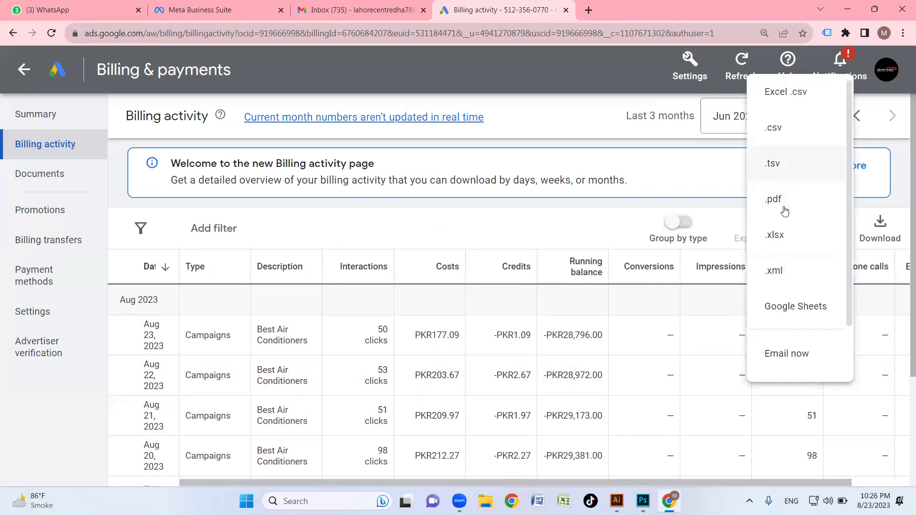
{"action": "left_click", "coordinate": [800, 355]}
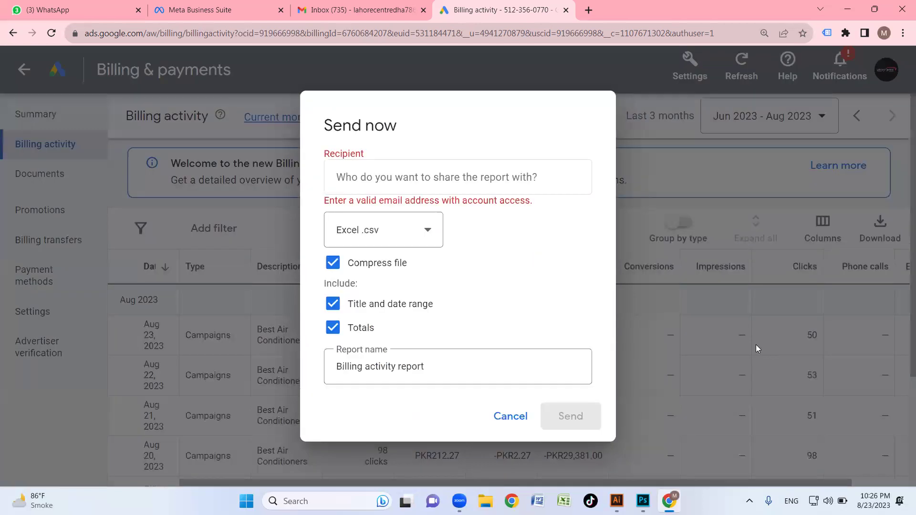
{"action": "left_click", "coordinate": [415, 175]}
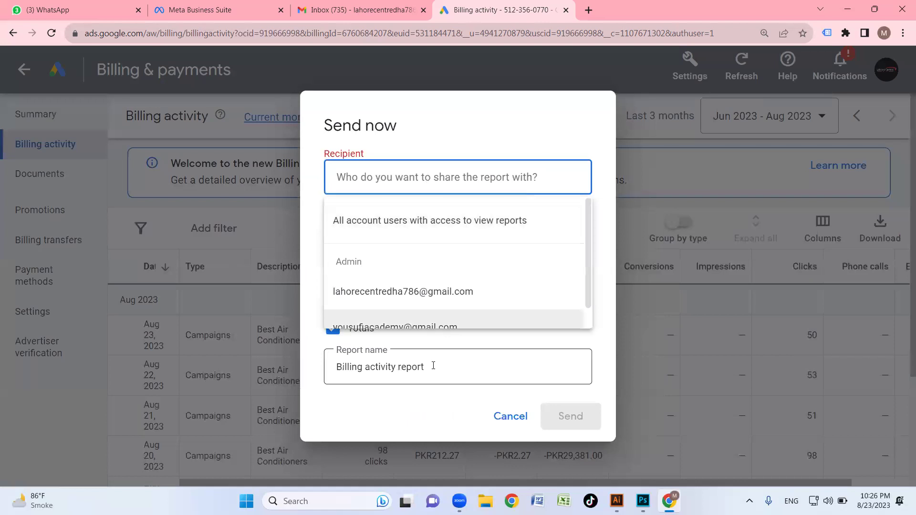
{"action": "left_click", "coordinate": [501, 371]}
{"action": "left_click", "coordinate": [512, 414]}
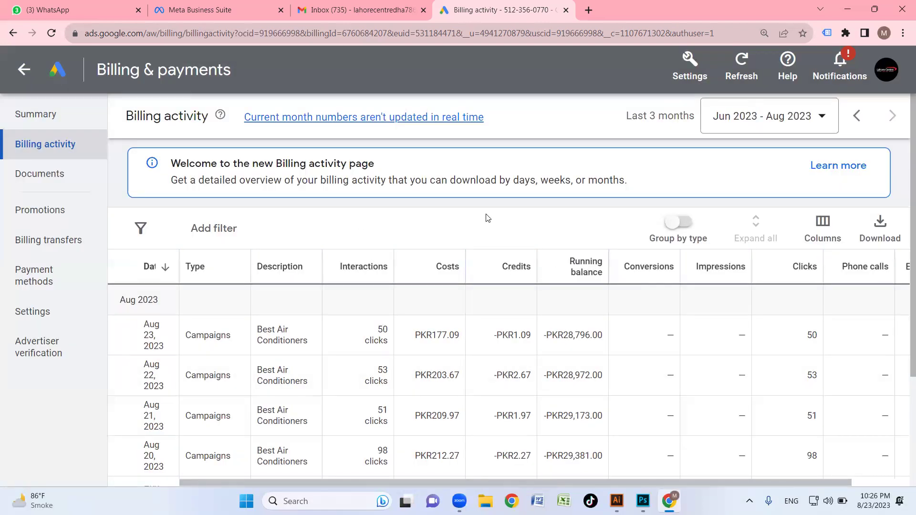
Download the July 31, 2022 statement from the billing documents and open the PDF
{"action": "scroll", "coordinate": [183, 236], "scroll_direction": "down", "scroll_amount": 3}
{"action": "scroll", "coordinate": [143, 214], "scroll_direction": "up", "scroll_amount": 3}
{"action": "left_click", "coordinate": [56, 174]}
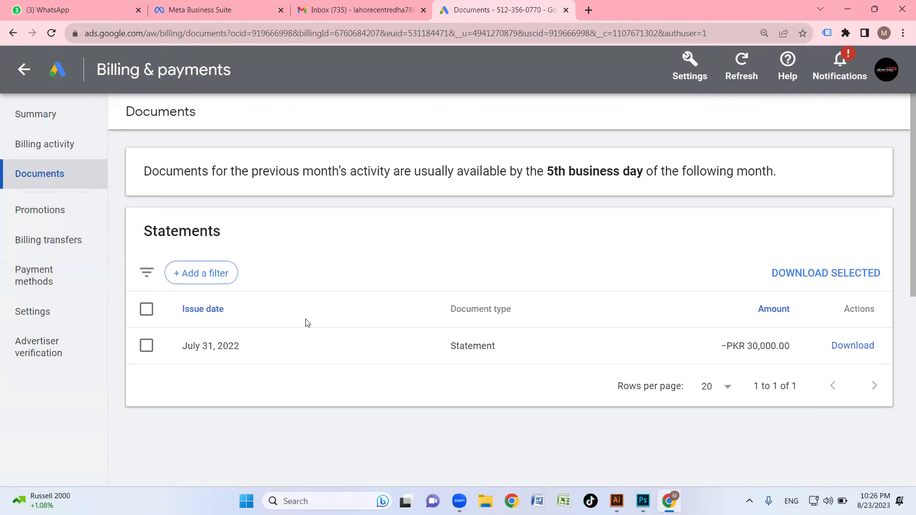
{"action": "triple_click", "coordinate": [240, 343]}
{"action": "left_click", "coordinate": [593, 348]}
{"action": "left_click", "coordinate": [852, 347]}
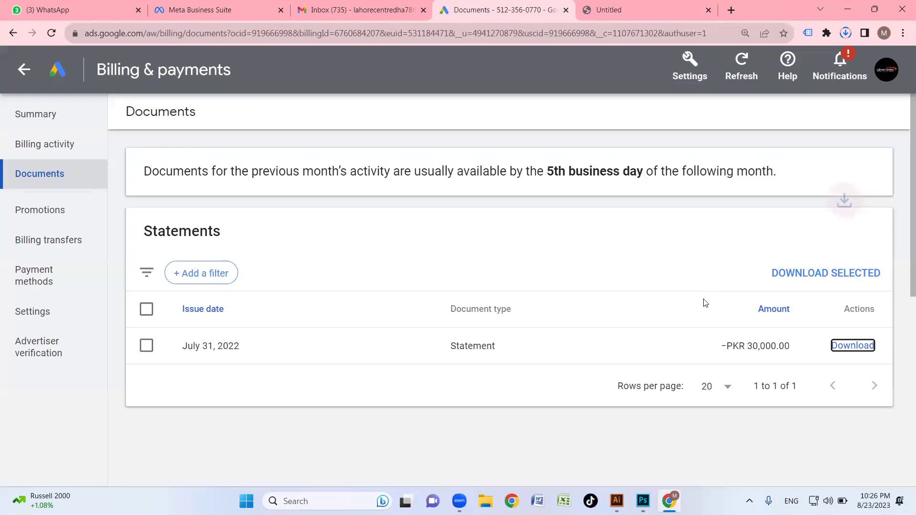
{"action": "left_click", "coordinate": [776, 69]}
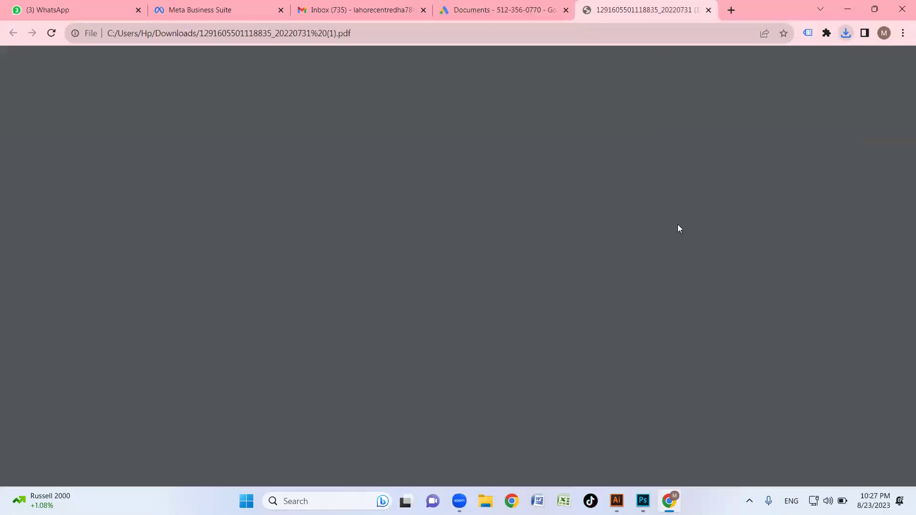
Examine the business name and address block of the downloaded statement
{"action": "scroll", "coordinate": [508, 252], "scroll_direction": "down", "scroll_amount": 5}
{"action": "scroll", "coordinate": [510, 267], "scroll_direction": "up", "scroll_amount": 5}
{"action": "scroll", "coordinate": [578, 292], "scroll_direction": "up", "scroll_amount": 4}
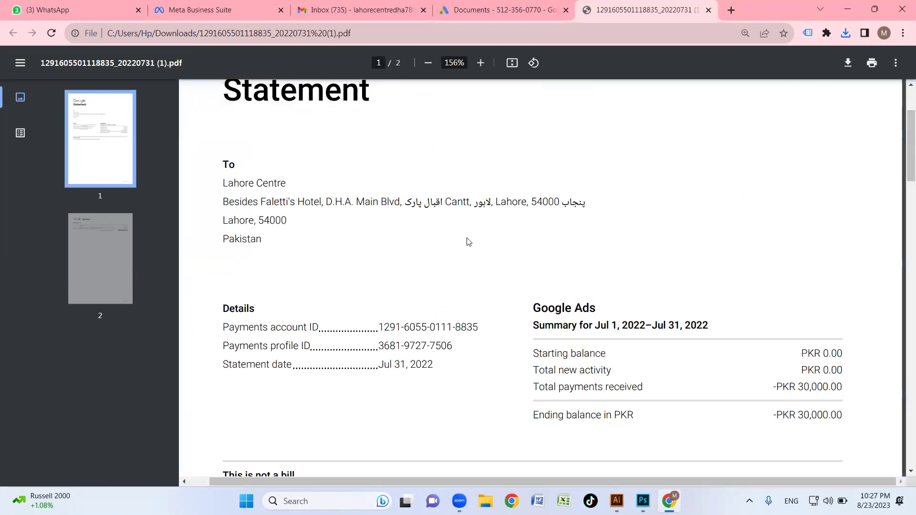
{"action": "left_click_drag", "start_coordinate": [229, 201], "coordinate": [624, 239]}
{"action": "left_click", "coordinate": [335, 239]}
{"action": "scroll", "coordinate": [335, 239], "scroll_direction": "down", "scroll_amount": 1}
{"action": "scroll", "coordinate": [366, 240], "scroll_direction": "up", "scroll_amount": 3}
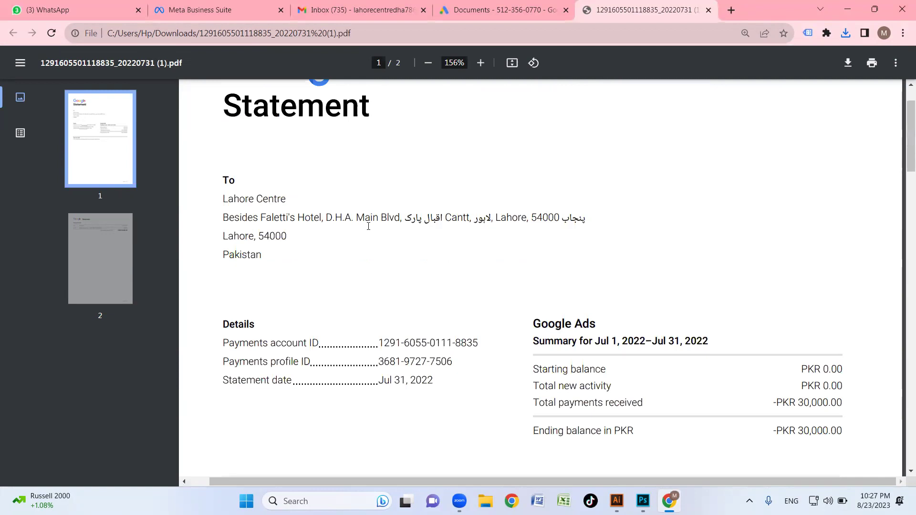
Examine the payments account details and the Google Ads summary in the statement, and close the PDF
{"action": "scroll", "coordinate": [399, 231], "scroll_direction": "down", "scroll_amount": 5}
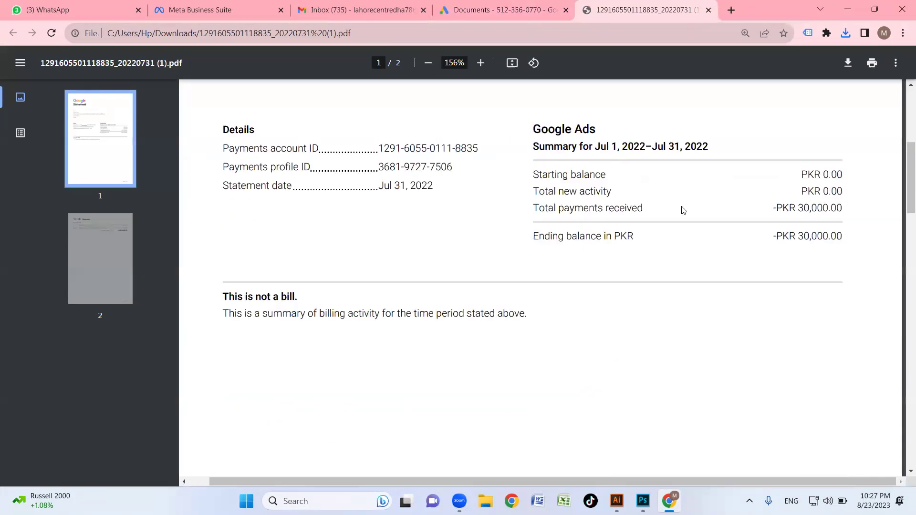
{"action": "left_click_drag", "start_coordinate": [800, 208], "coordinate": [822, 209]}
{"action": "double_click", "coordinate": [391, 151]}
{"action": "left_click", "coordinate": [439, 235]}
{"action": "scroll", "coordinate": [440, 235], "scroll_direction": "down", "scroll_amount": 1}
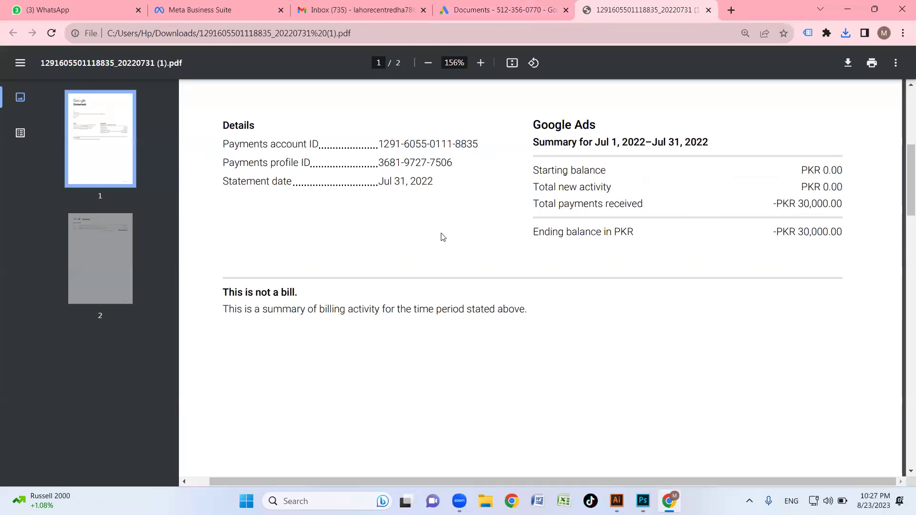
{"action": "scroll", "coordinate": [439, 235], "scroll_direction": "up", "scroll_amount": 1}
{"action": "left_click", "coordinate": [708, 10]}
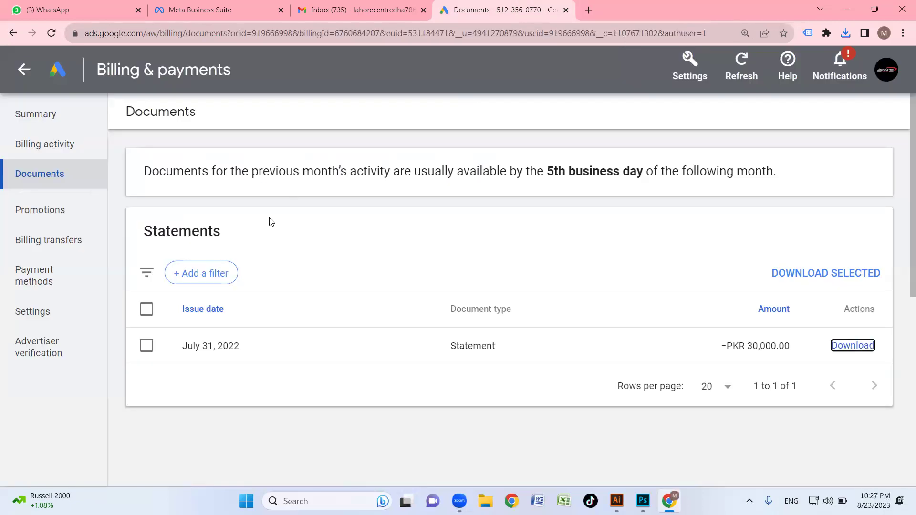
Review the billing promotions page, open the form for adding a promotional code, and cancel it without entering a code
{"action": "left_click", "coordinate": [34, 223]}
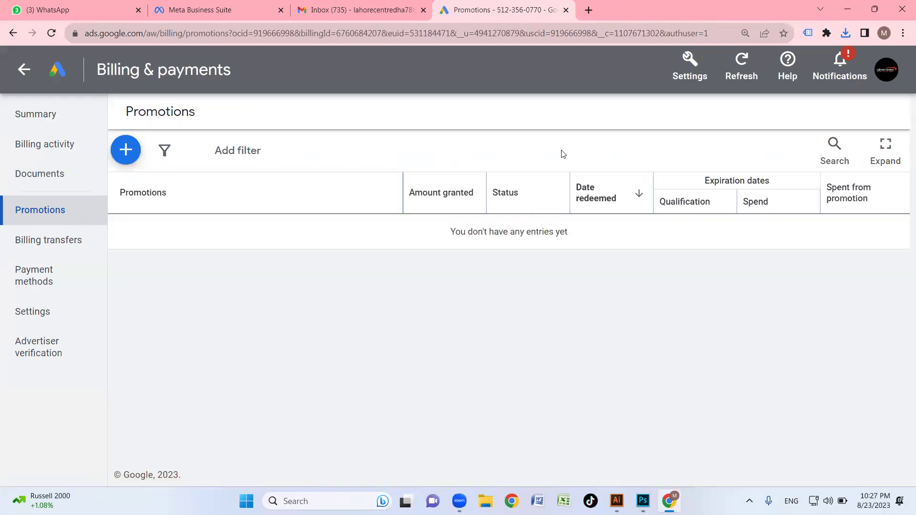
{"action": "left_click", "coordinate": [697, 85]}
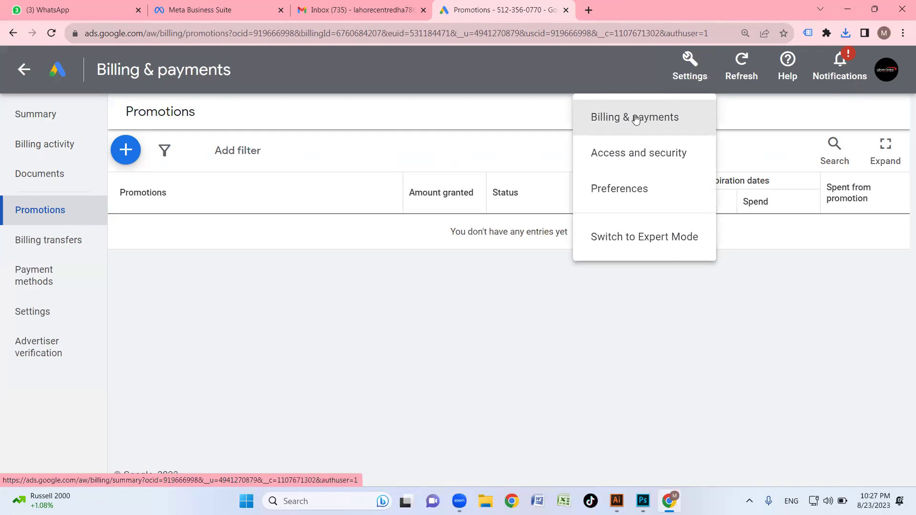
{"action": "left_click", "coordinate": [310, 310]}
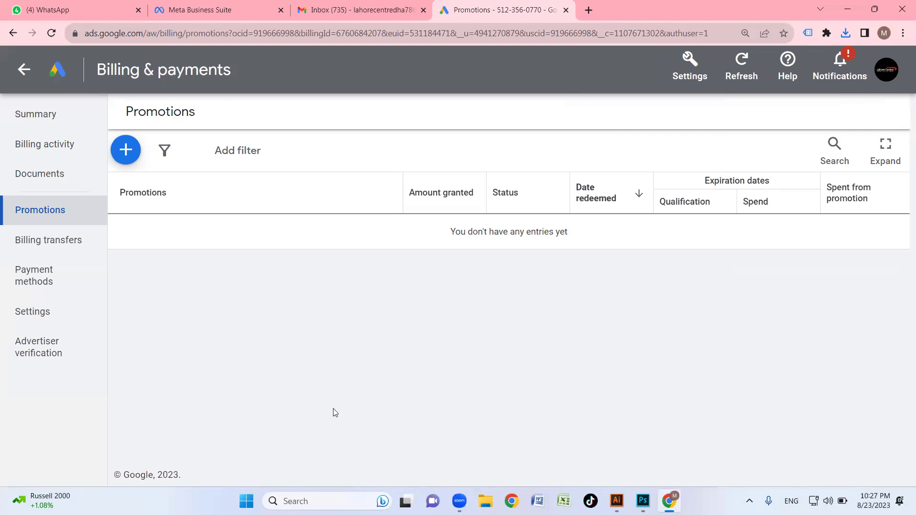
{"action": "left_click", "coordinate": [126, 150]}
{"action": "left_click", "coordinate": [236, 254]}
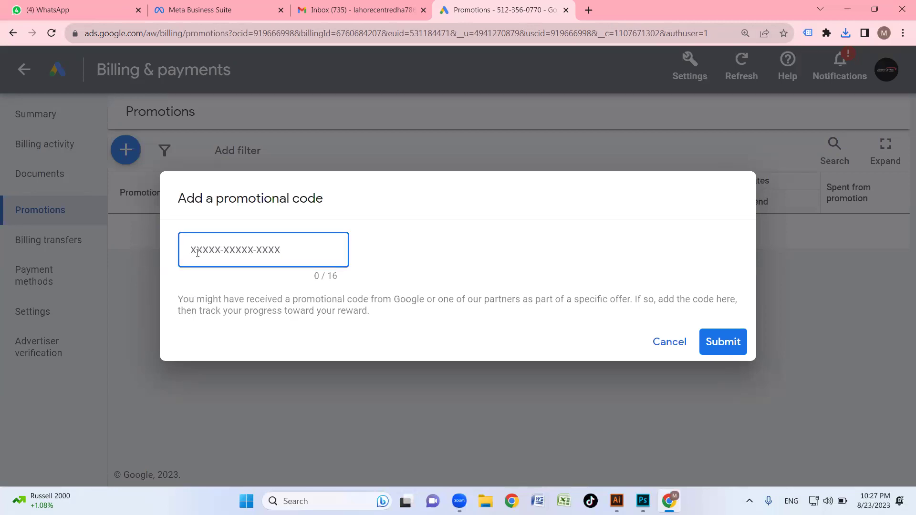
{"action": "left_click", "coordinate": [669, 342]}
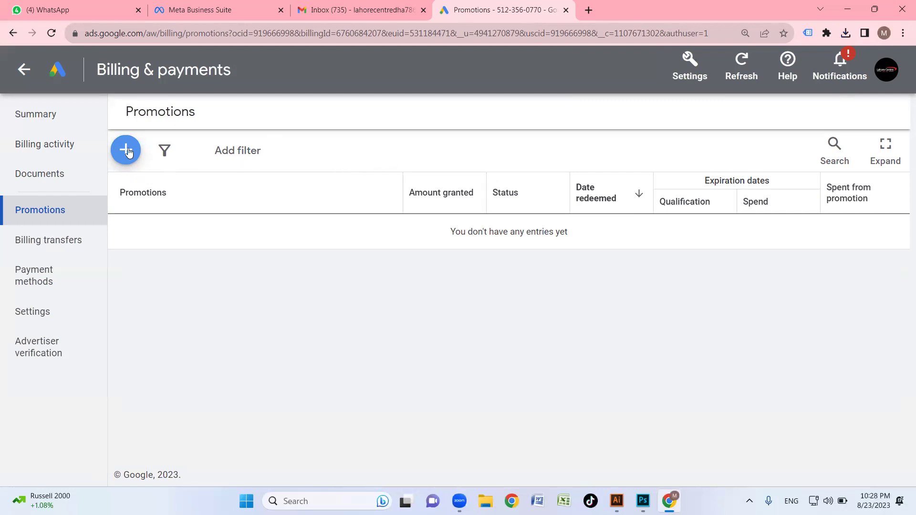
Review the billing transfers table and the primary, backup and other payment methods of the account
{"action": "left_click", "coordinate": [40, 247]}
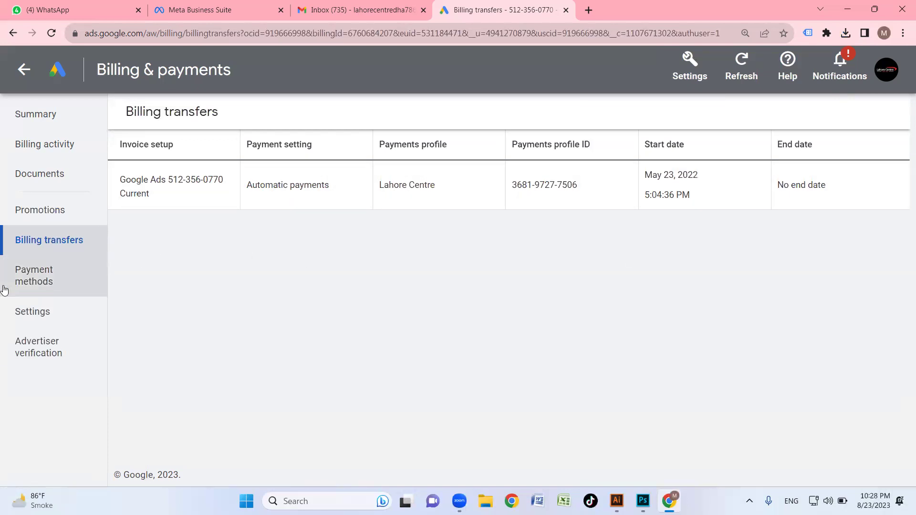
{"action": "left_click", "coordinate": [22, 282]}
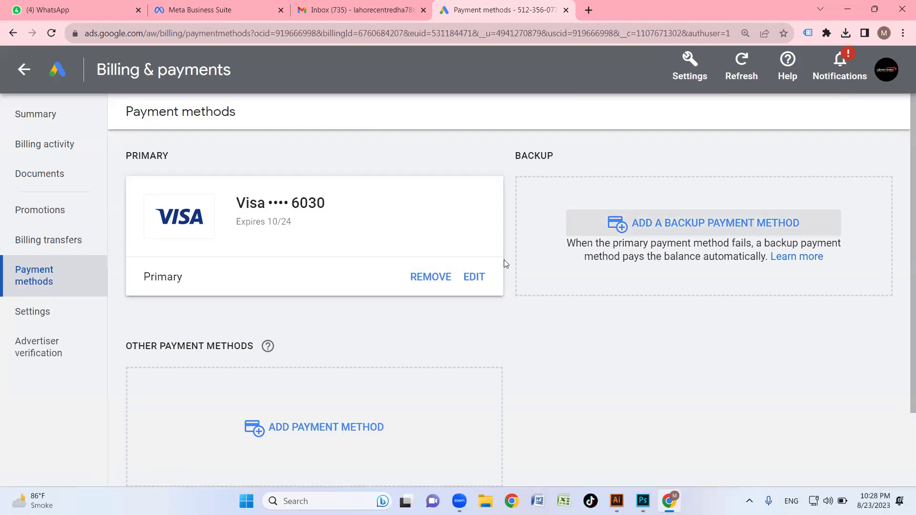
{"action": "scroll", "coordinate": [608, 277], "scroll_direction": "down", "scroll_amount": 1}
{"action": "scroll", "coordinate": [608, 277], "scroll_direction": "down", "scroll_amount": 1}
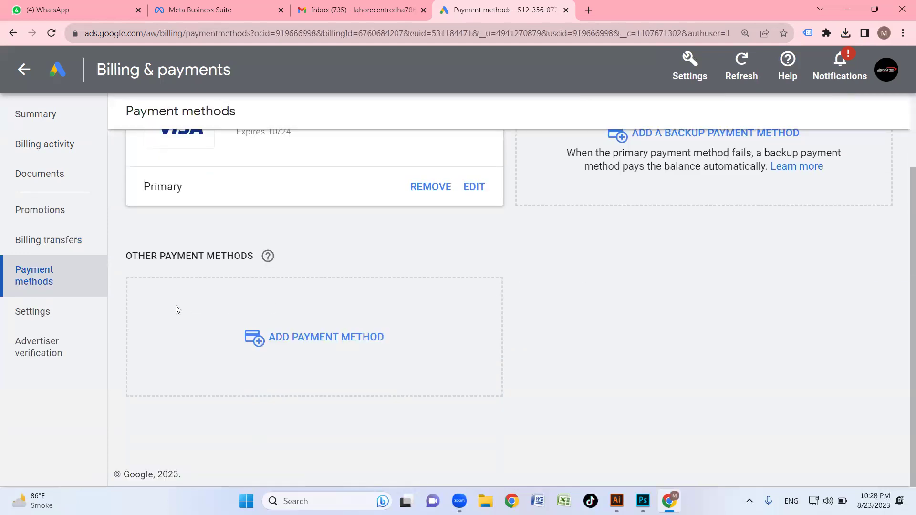
{"action": "scroll", "coordinate": [175, 303], "scroll_direction": "up", "scroll_amount": 1}
{"action": "scroll", "coordinate": [277, 337], "scroll_direction": "down", "scroll_amount": 1}
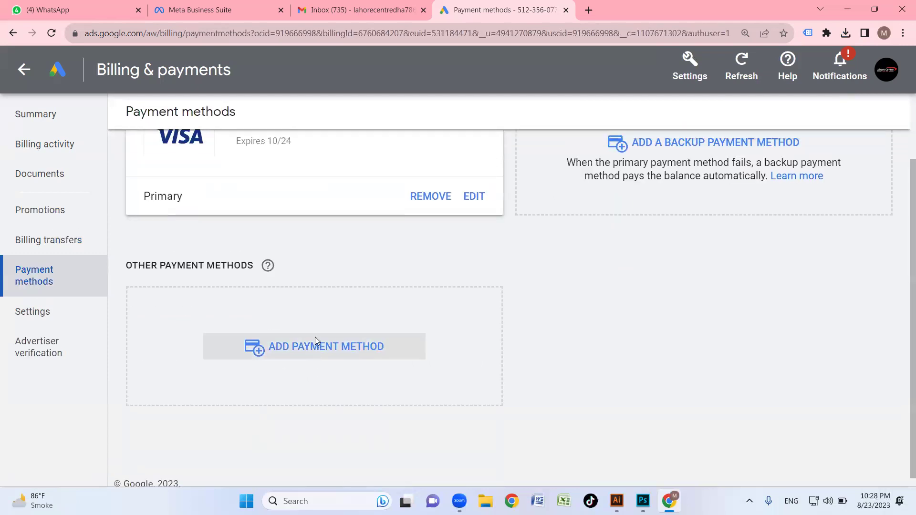
{"action": "scroll", "coordinate": [234, 243], "scroll_direction": "up", "scroll_amount": 2}
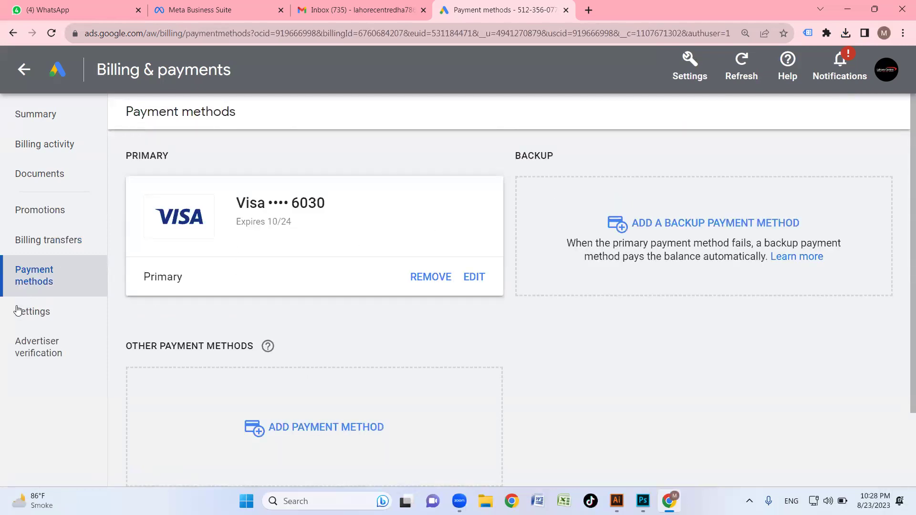
Look at the billing settings page and check the advertiser verification status
{"action": "left_click", "coordinate": [45, 325]}
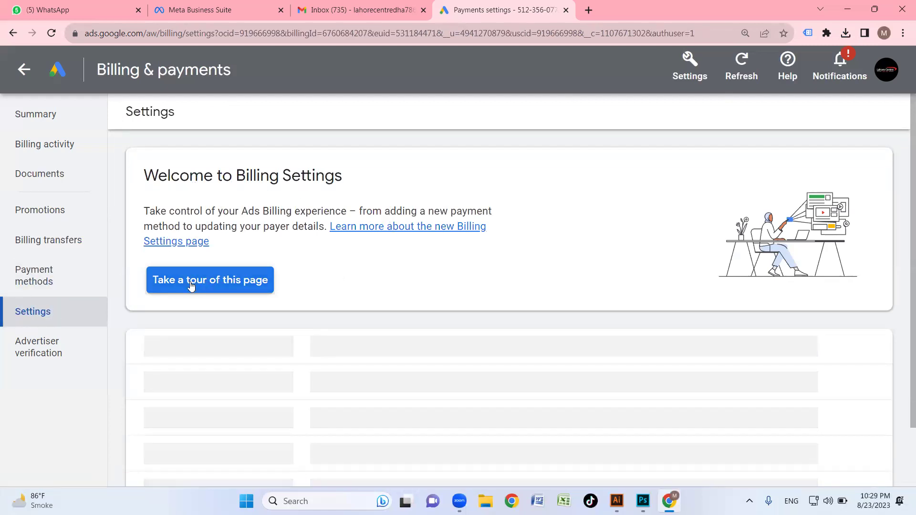
{"action": "scroll", "coordinate": [262, 275], "scroll_direction": "down", "scroll_amount": 2}
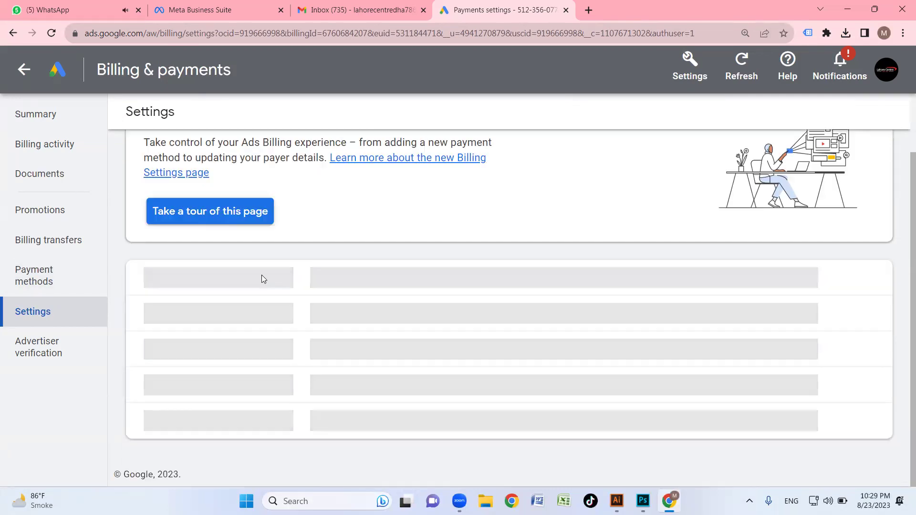
{"action": "left_click", "coordinate": [53, 351]}
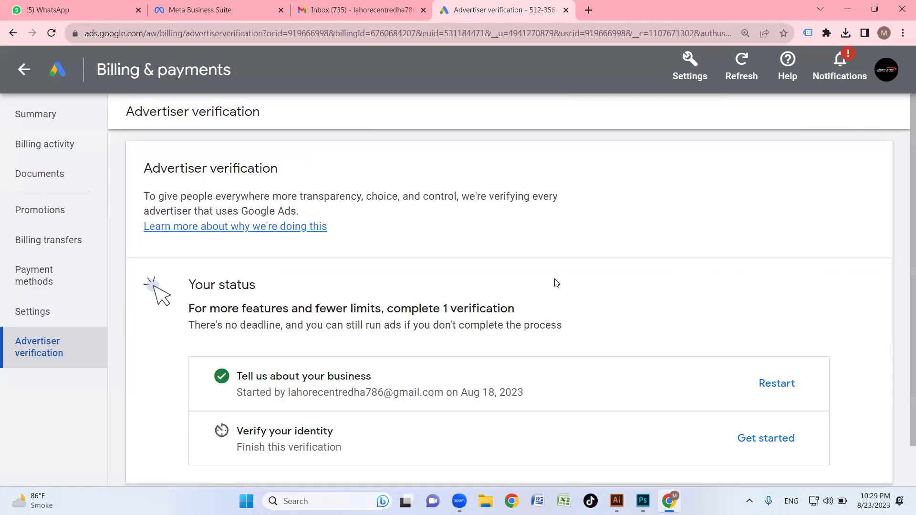
{"action": "scroll", "coordinate": [559, 279], "scroll_direction": "down", "scroll_amount": 1}
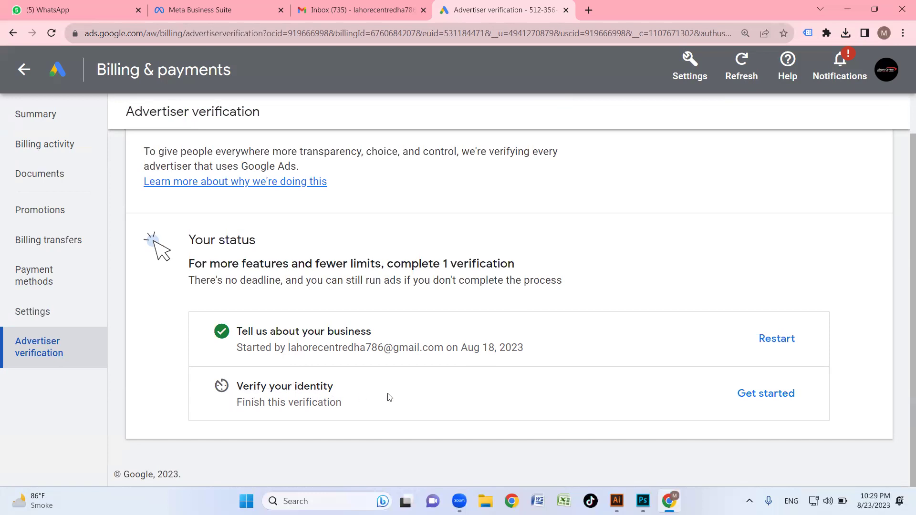
Open the identity verification task and examine the ID documents accepted for verification
{"action": "left_click", "coordinate": [768, 400]}
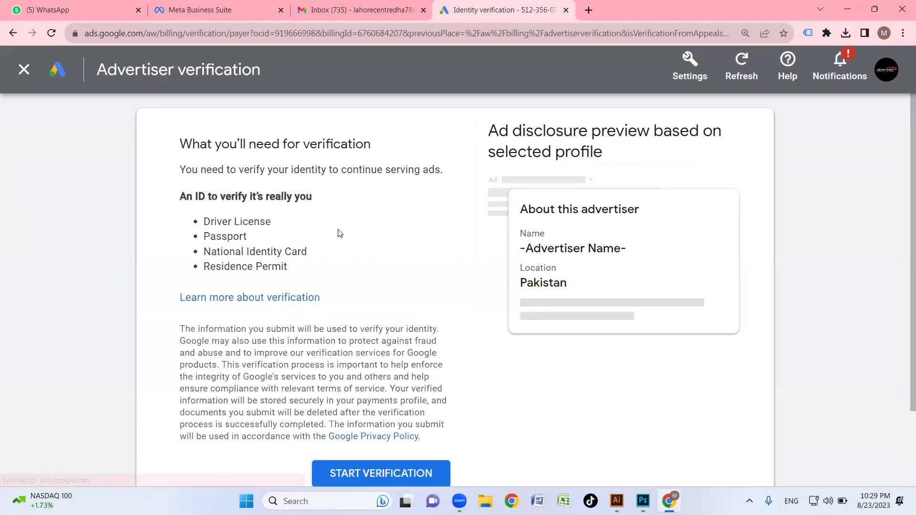
{"action": "left_click_drag", "start_coordinate": [216, 222], "coordinate": [294, 224]}
{"action": "left_click", "coordinate": [225, 228]}
{"action": "left_click_drag", "start_coordinate": [230, 251], "coordinate": [340, 251]}
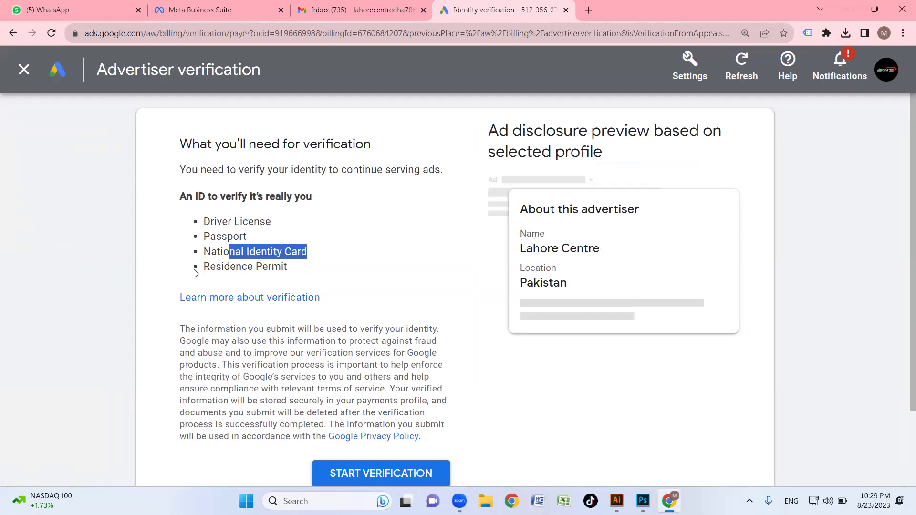
{"action": "left_click_drag", "start_coordinate": [194, 273], "coordinate": [365, 273]}
{"action": "scroll", "coordinate": [390, 280], "scroll_direction": "down", "scroll_amount": 2}
{"action": "left_click", "coordinate": [256, 382]}
{"action": "scroll", "coordinate": [312, 365], "scroll_direction": "up", "scroll_amount": 2}
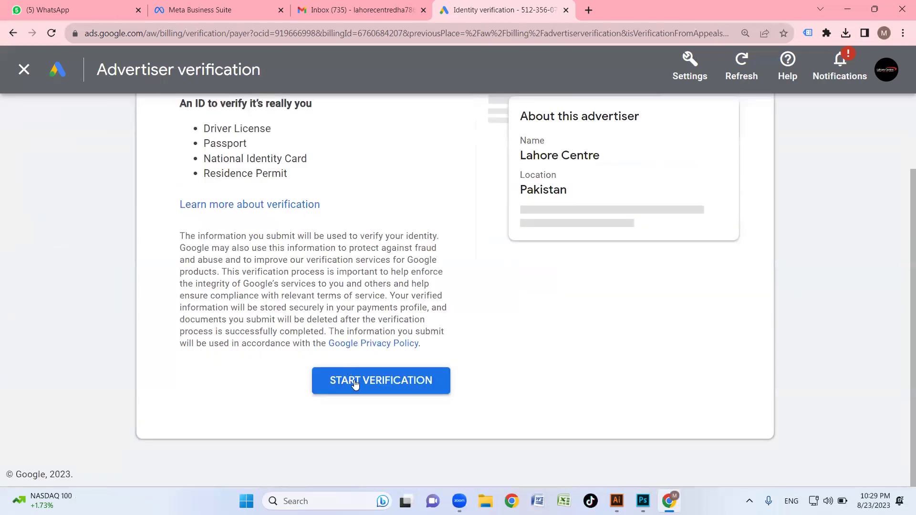
Read through the identity verification terms and ad disclosure preview, and leave the page without starting verification
{"action": "scroll", "coordinate": [292, 344], "scroll_direction": "down", "scroll_amount": 1}
{"action": "scroll", "coordinate": [292, 344], "scroll_direction": "down", "scroll_amount": 2}
{"action": "scroll", "coordinate": [291, 347], "scroll_direction": "up", "scroll_amount": 2}
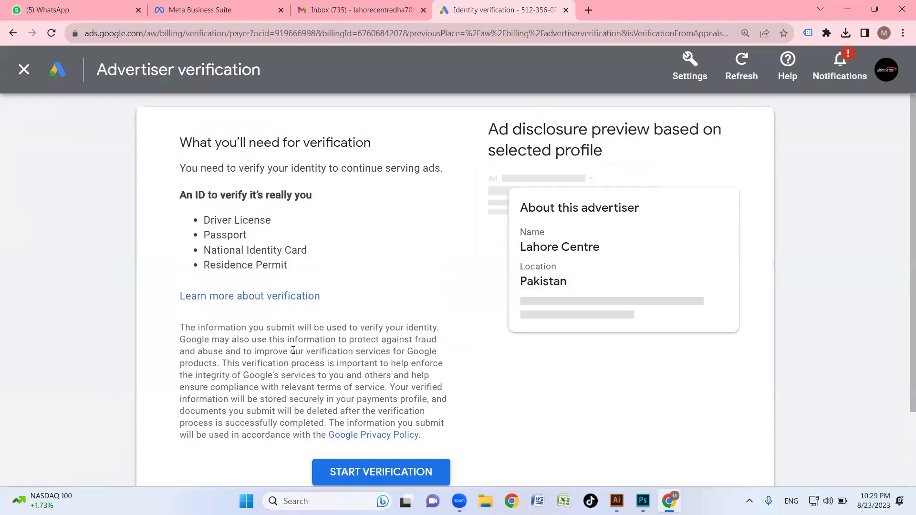
{"action": "scroll", "coordinate": [372, 306], "scroll_direction": "down", "scroll_amount": 2}
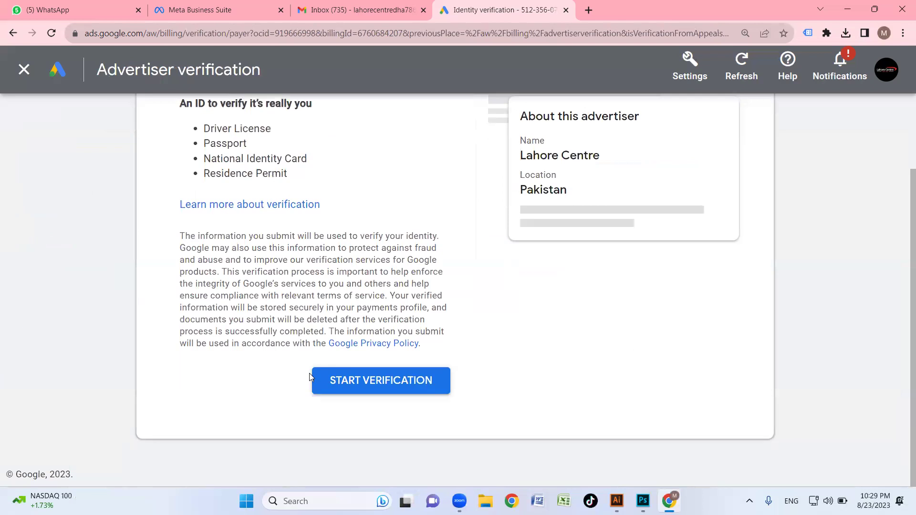
{"action": "scroll", "coordinate": [315, 370], "scroll_direction": "up", "scroll_amount": 2}
{"action": "scroll", "coordinate": [335, 357], "scroll_direction": "down", "scroll_amount": 2}
{"action": "scroll", "coordinate": [419, 388], "scroll_direction": "up", "scroll_amount": 2}
{"action": "scroll", "coordinate": [408, 298], "scroll_direction": "down", "scroll_amount": 2}
{"action": "scroll", "coordinate": [297, 343], "scroll_direction": "up", "scroll_amount": 2}
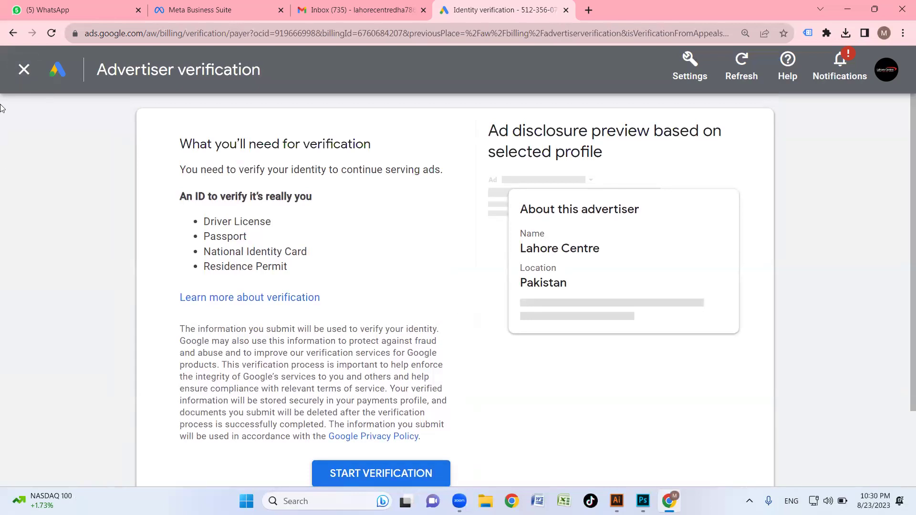
{"action": "left_click", "coordinate": [22, 71]}
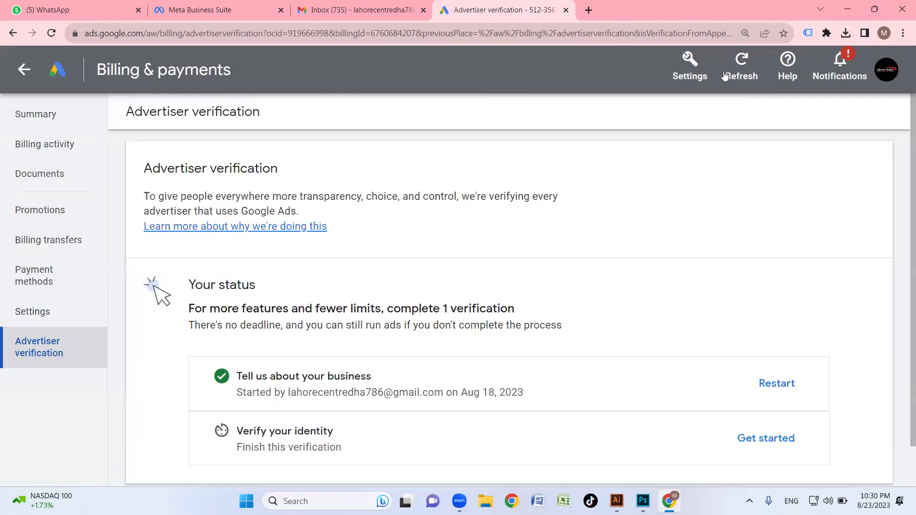
Look over the account settings options and open the Access and security page
{"action": "left_click", "coordinate": [690, 69]}
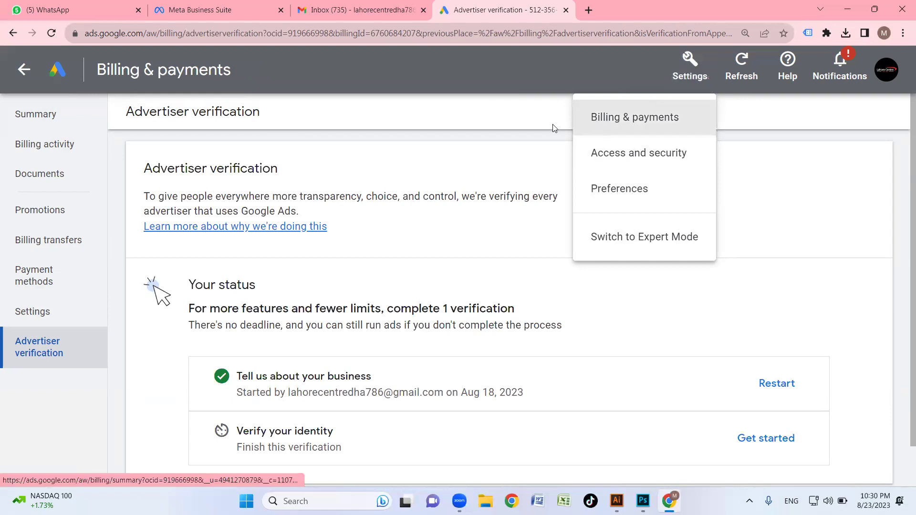
{"action": "scroll", "coordinate": [341, 378], "scroll_direction": "down", "scroll_amount": 1}
{"action": "scroll", "coordinate": [348, 358], "scroll_direction": "up", "scroll_amount": 1}
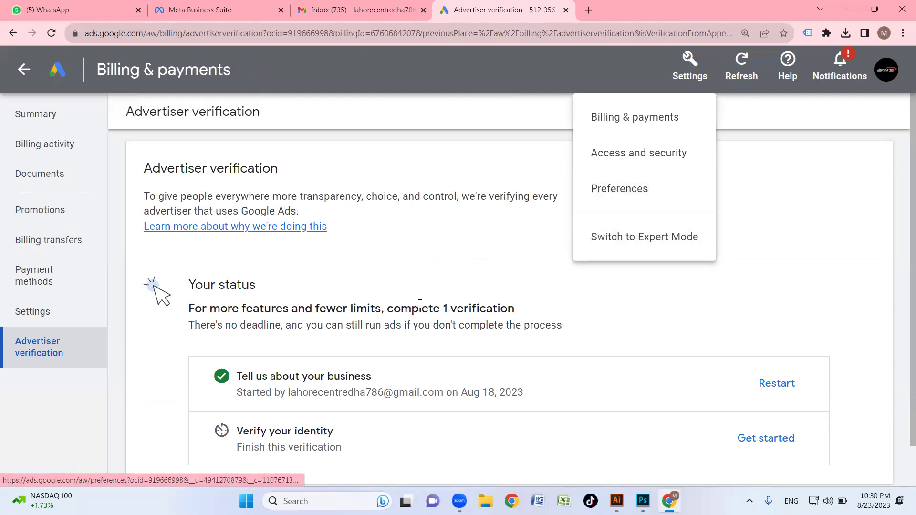
{"action": "scroll", "coordinate": [419, 314], "scroll_direction": "down", "scroll_amount": 1}
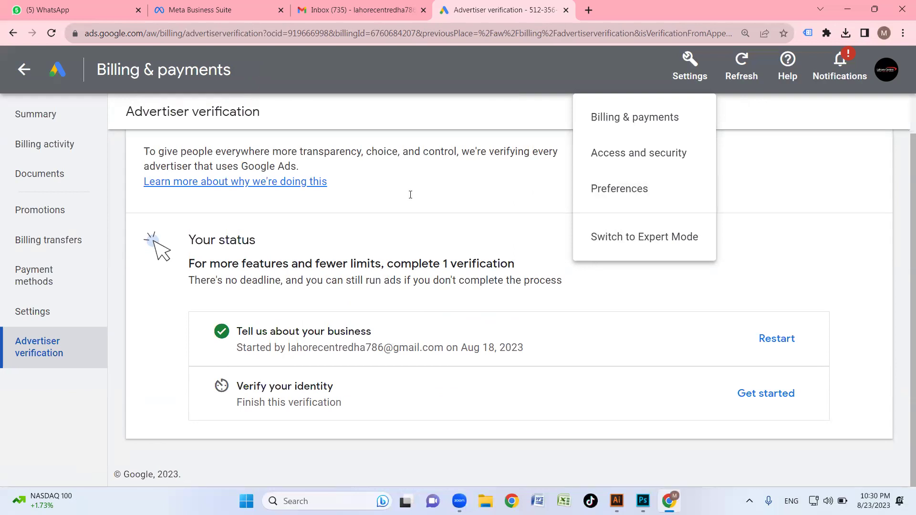
{"action": "scroll", "coordinate": [410, 194], "scroll_direction": "up", "scroll_amount": 1}
{"action": "left_click", "coordinate": [666, 155]}
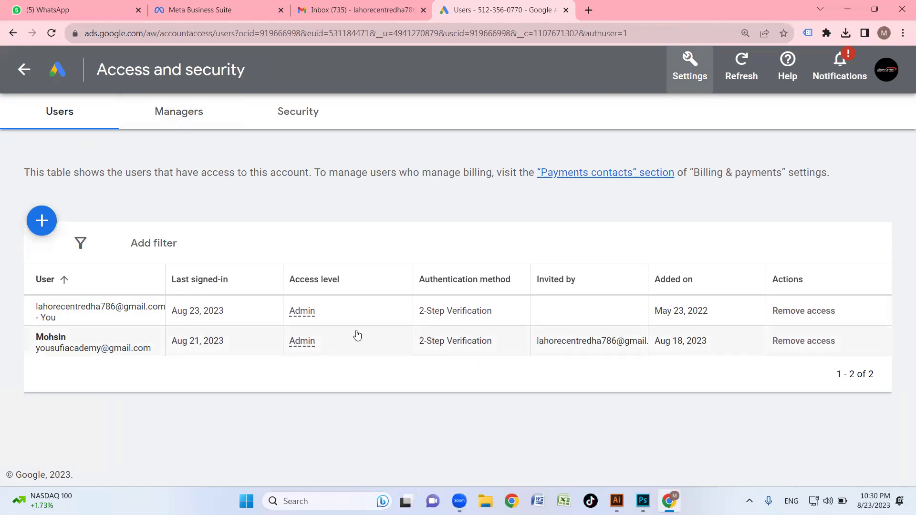
Check the account's managers list, and inspect the access levels available for the second user without changing the assigned one
{"action": "left_click", "coordinate": [196, 115]}
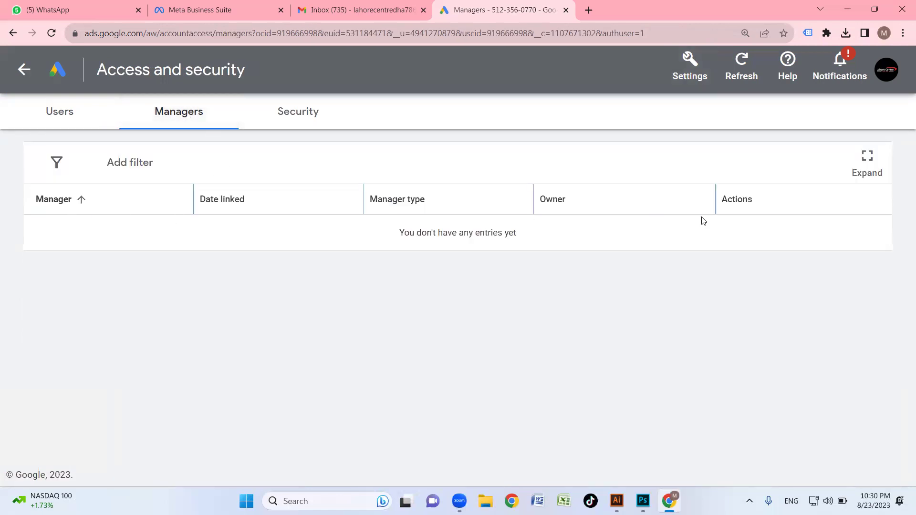
{"action": "left_click", "coordinate": [72, 123]}
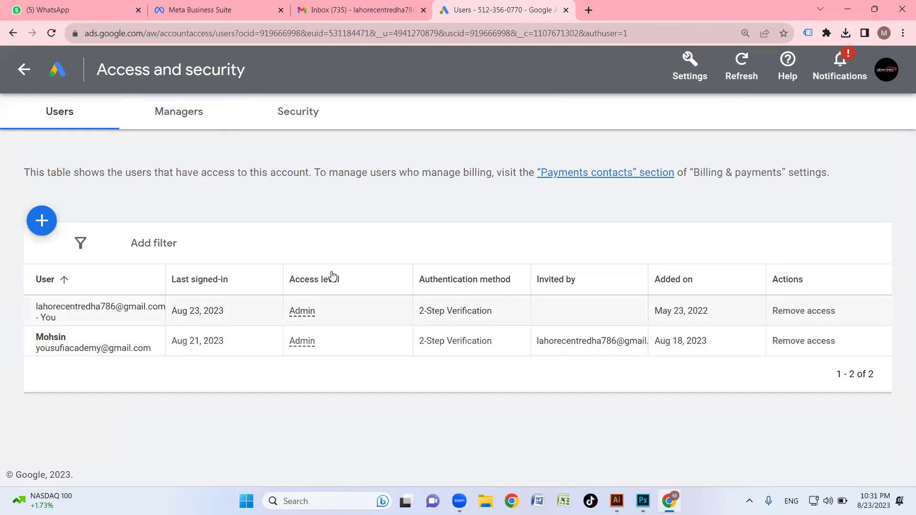
{"action": "left_click", "coordinate": [322, 343]}
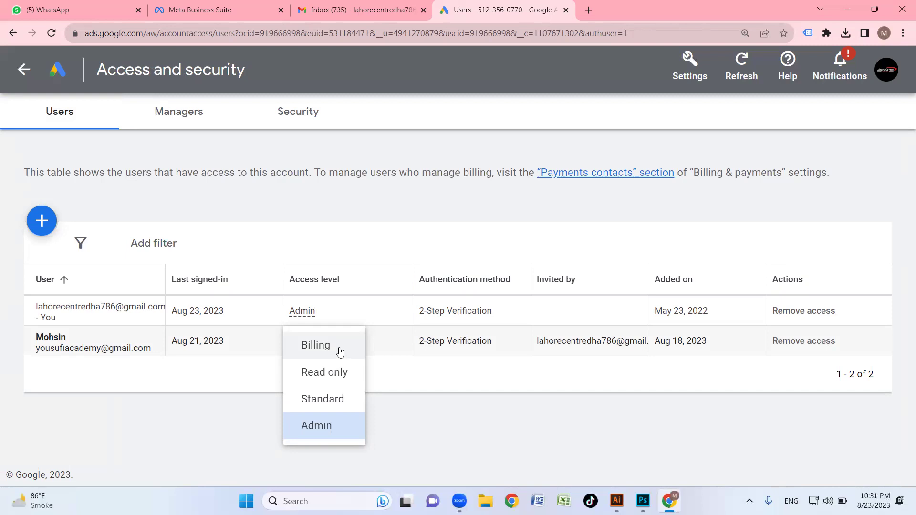
{"action": "left_click", "coordinate": [411, 379]}
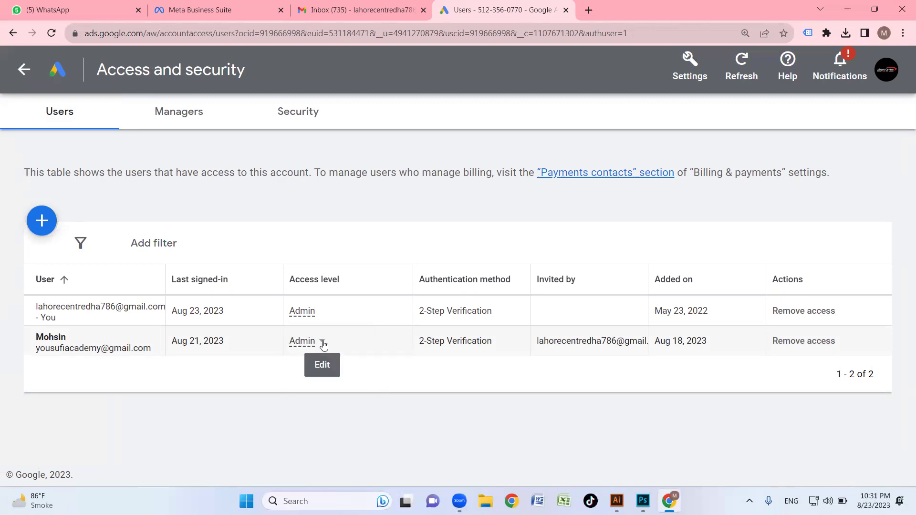
{"action": "left_click", "coordinate": [323, 342]}
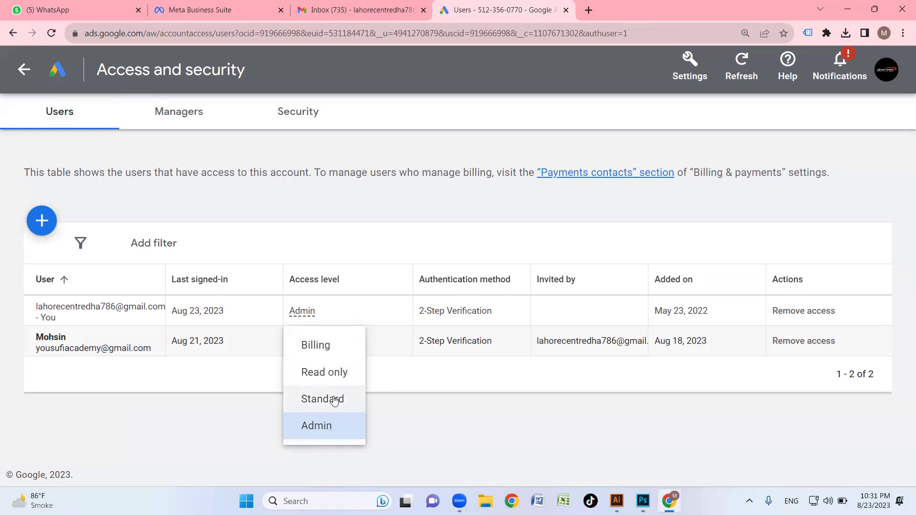
{"action": "left_click", "coordinate": [291, 215]}
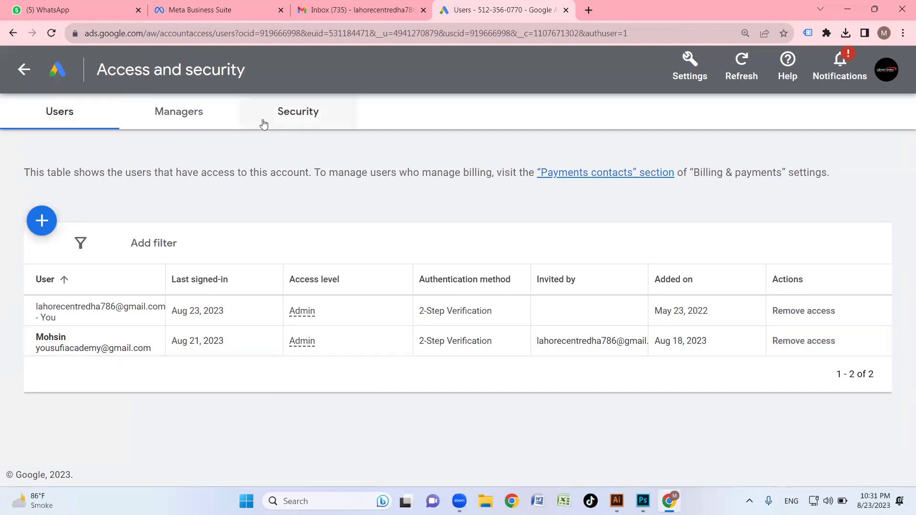
Revisit the managers list and review the account's security suggestions, verification settings and allowed domains
{"action": "left_click", "coordinate": [179, 117]}
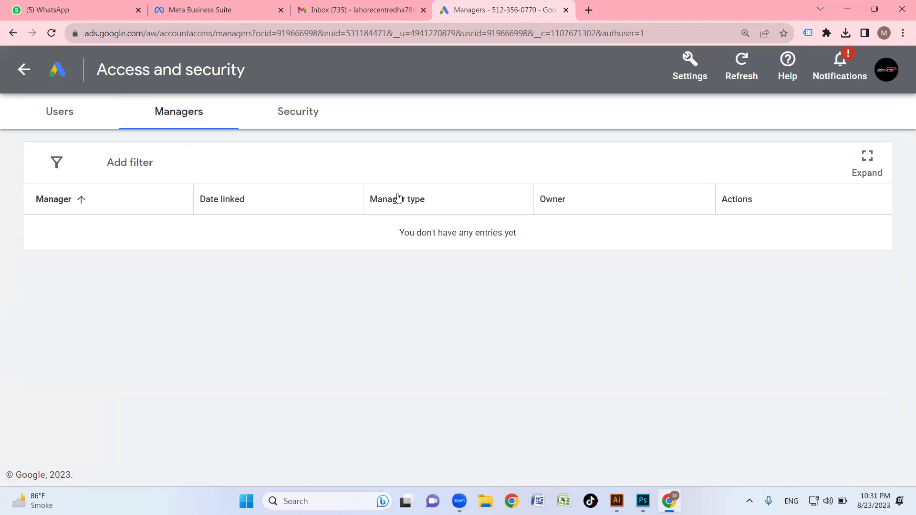
{"action": "left_click", "coordinate": [304, 122]}
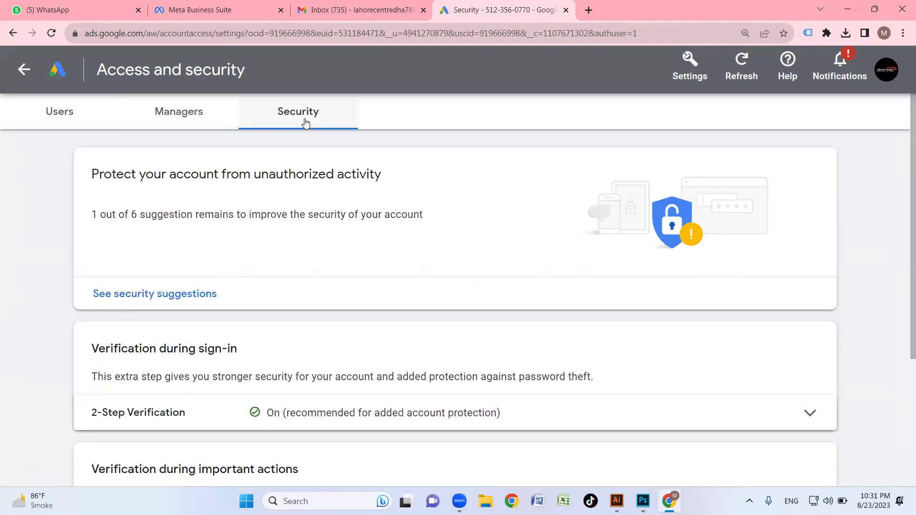
{"action": "scroll", "coordinate": [314, 225], "scroll_direction": "down", "scroll_amount": 5}
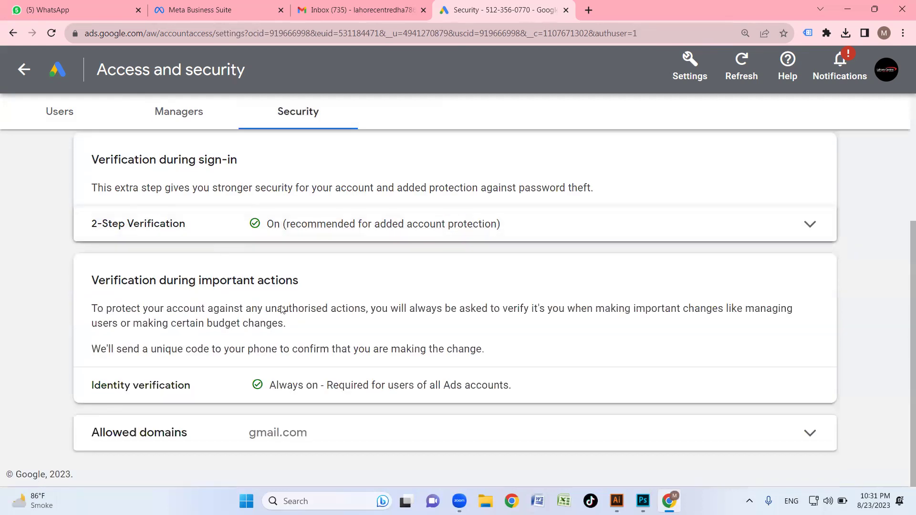
{"action": "scroll", "coordinate": [326, 371], "scroll_direction": "up", "scroll_amount": 4}
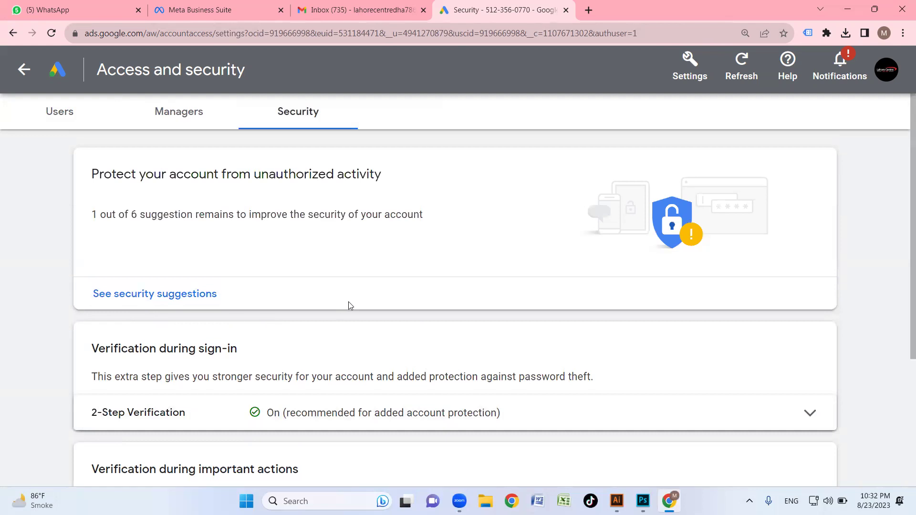
Review the account's sign-in and identity verification settings, and return to the list of users with access
{"action": "scroll", "coordinate": [191, 335], "scroll_direction": "down", "scroll_amount": 4}
{"action": "scroll", "coordinate": [234, 366], "scroll_direction": "up", "scroll_amount": 3}
{"action": "scroll", "coordinate": [261, 388], "scroll_direction": "down", "scroll_amount": 3}
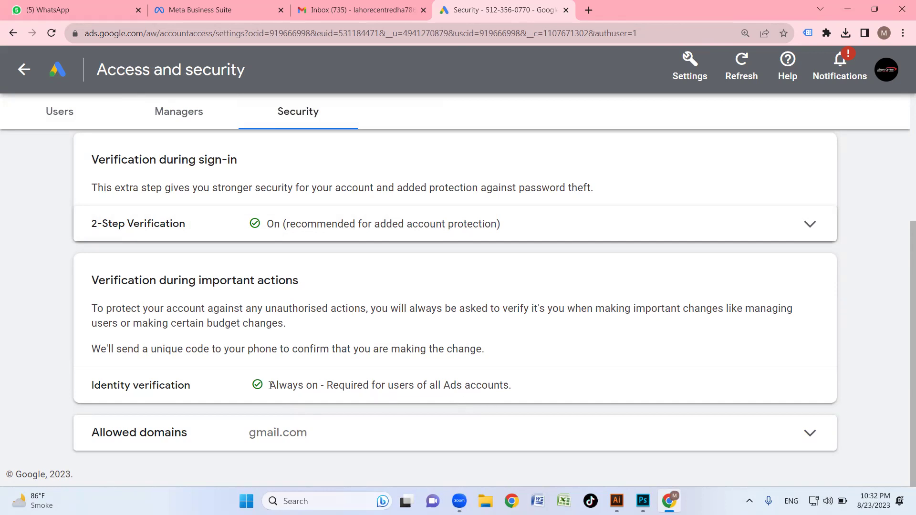
{"action": "scroll", "coordinate": [269, 380], "scroll_direction": "up", "scroll_amount": 4}
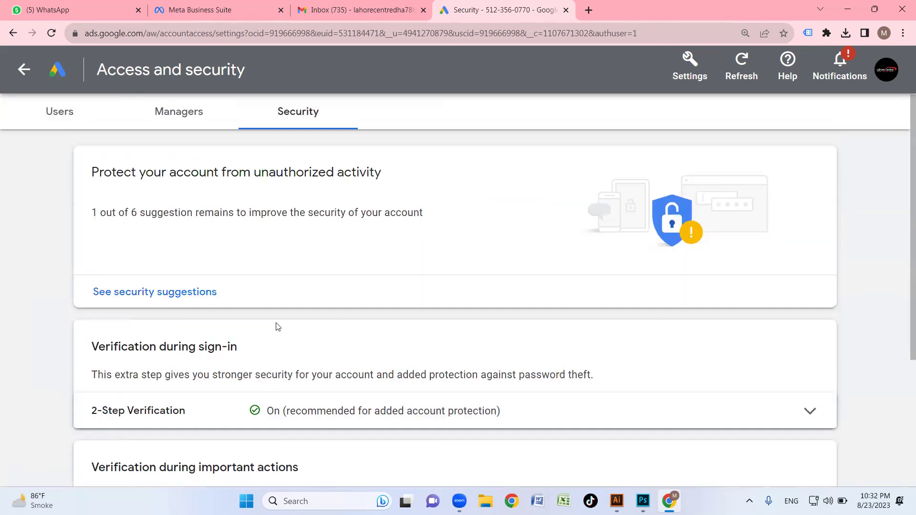
{"action": "scroll", "coordinate": [286, 364], "scroll_direction": "down", "scroll_amount": 4}
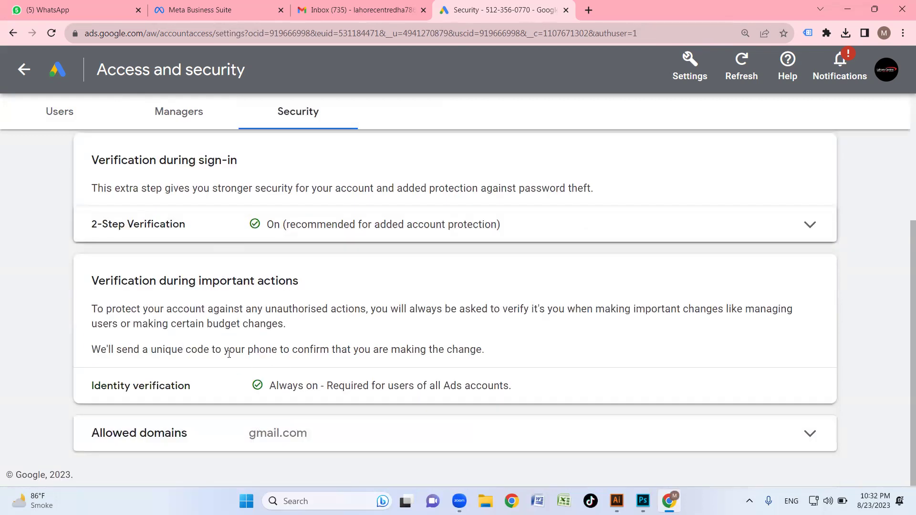
{"action": "left_click", "coordinate": [58, 118]}
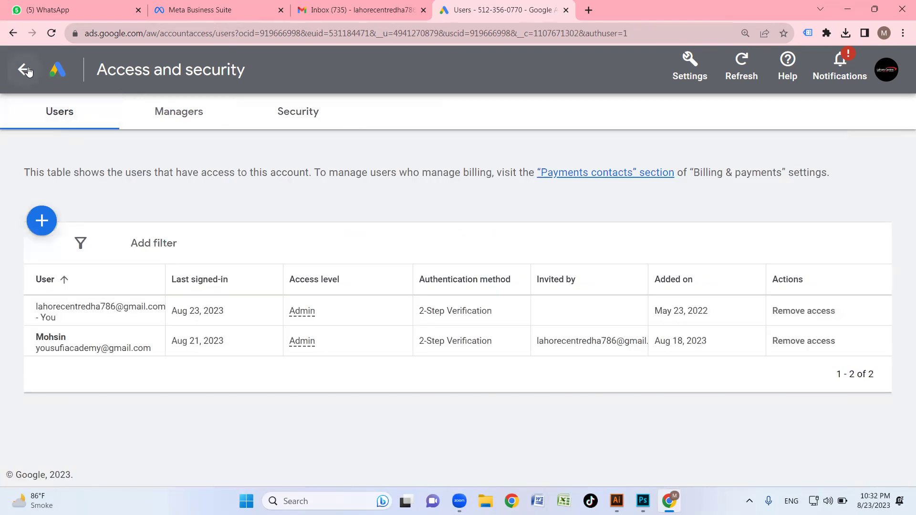
Check the account settings options, return to the all-campaigns overview and look through its performance cards
{"action": "left_click", "coordinate": [689, 76]}
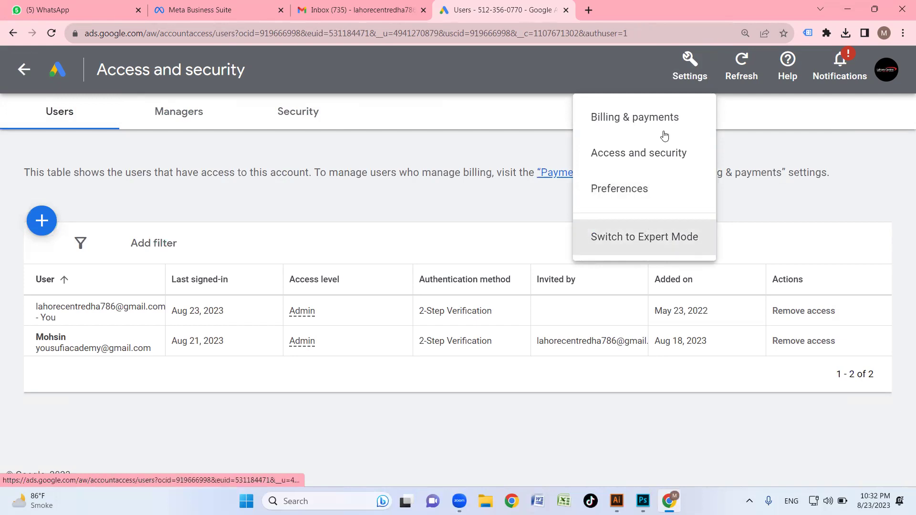
{"action": "left_click", "coordinate": [24, 69]}
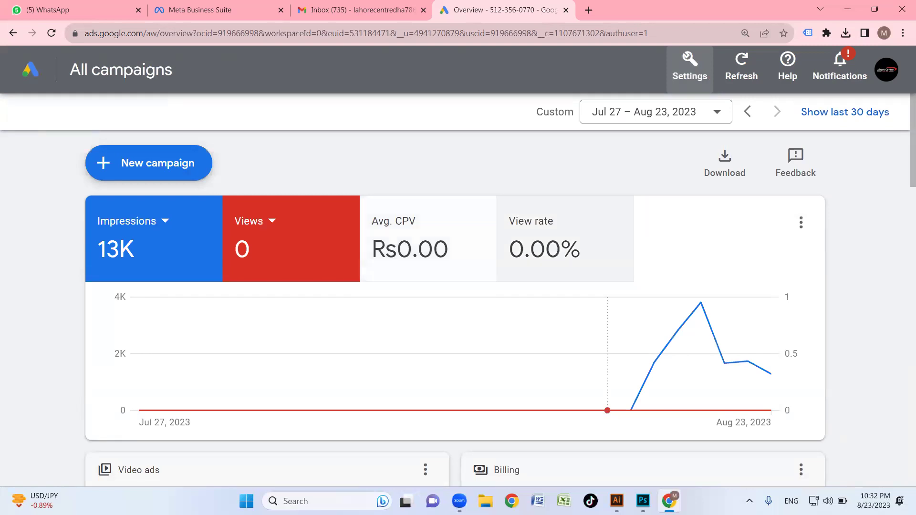
{"action": "scroll", "coordinate": [399, 251], "scroll_direction": "down", "scroll_amount": 10}
{"action": "scroll", "coordinate": [400, 251], "scroll_direction": "up", "scroll_amount": 10}
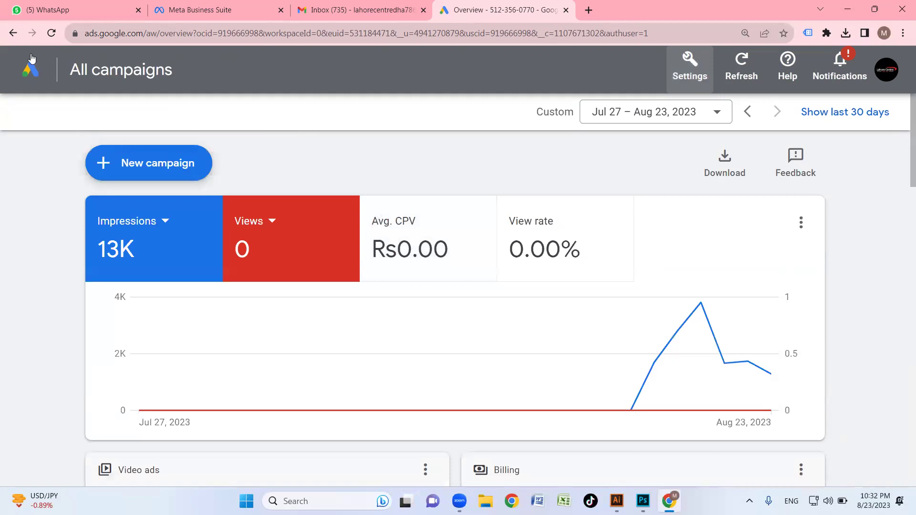
{"action": "scroll", "coordinate": [333, 287], "scroll_direction": "down", "scroll_amount": 15}
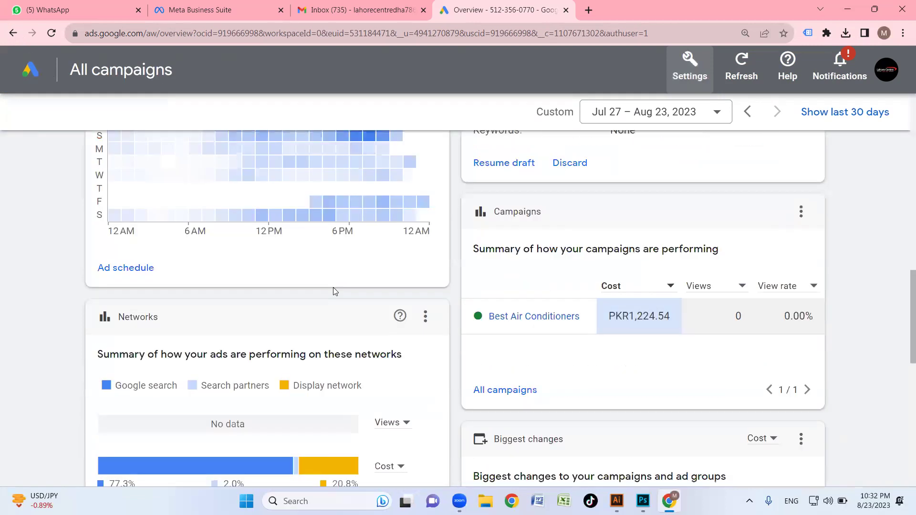
{"action": "scroll", "coordinate": [402, 368], "scroll_direction": "up", "scroll_amount": 15}
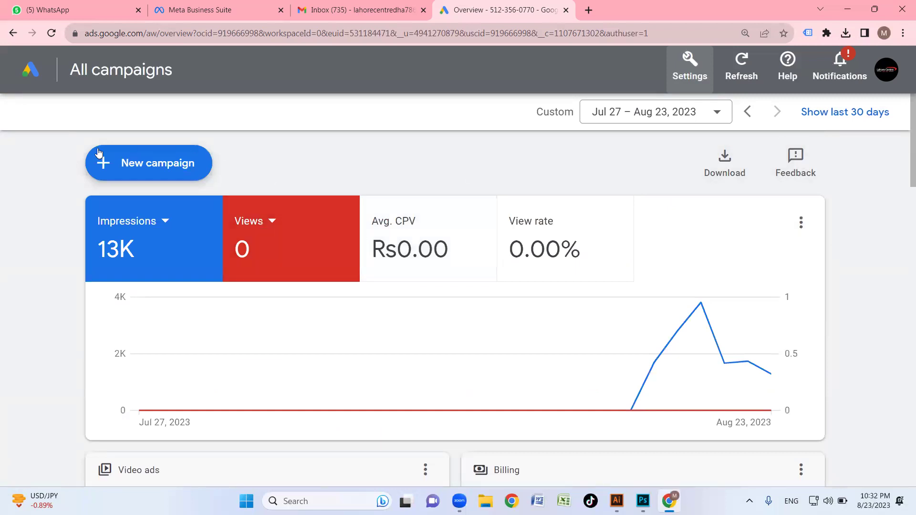
{"action": "left_click", "coordinate": [12, 32]}
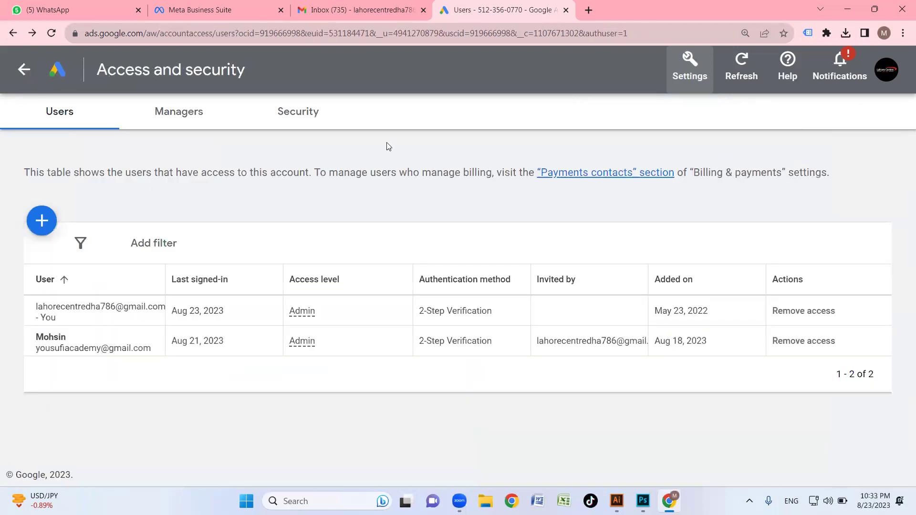
{"action": "left_click", "coordinate": [24, 73]}
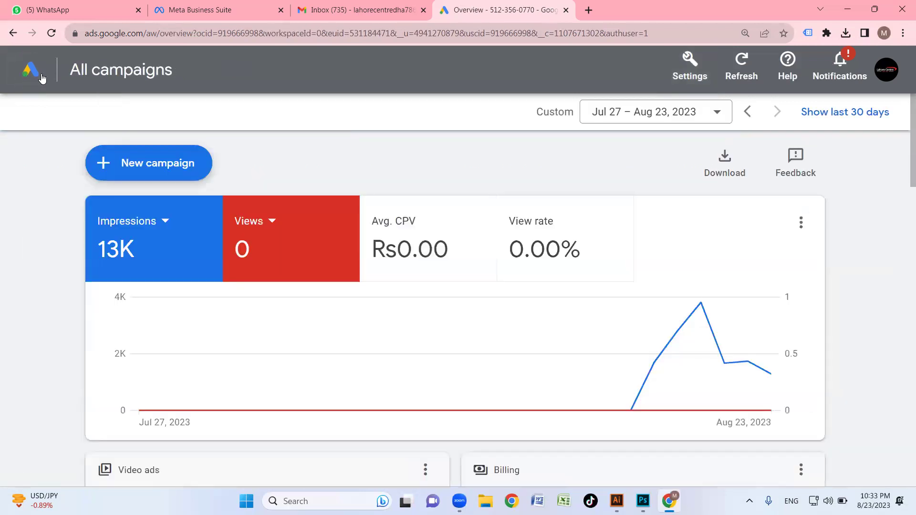
Close the Google Ads page and reopen Google Ads from Gmail's list of Google apps, continuing into the account
{"action": "left_click", "coordinate": [566, 10]}
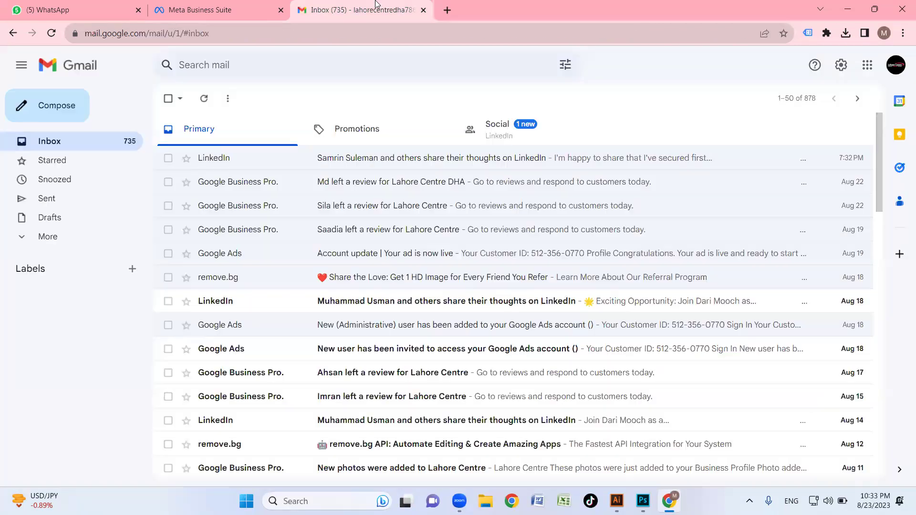
{"action": "left_click", "coordinate": [867, 65]}
{"action": "scroll", "coordinate": [806, 238], "scroll_direction": "down", "scroll_amount": 4}
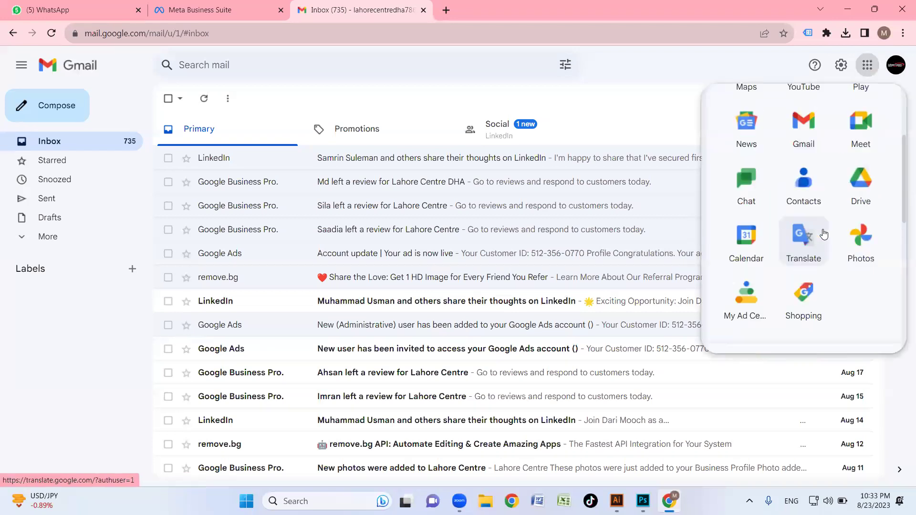
{"action": "scroll", "coordinate": [785, 267], "scroll_direction": "down", "scroll_amount": 8}
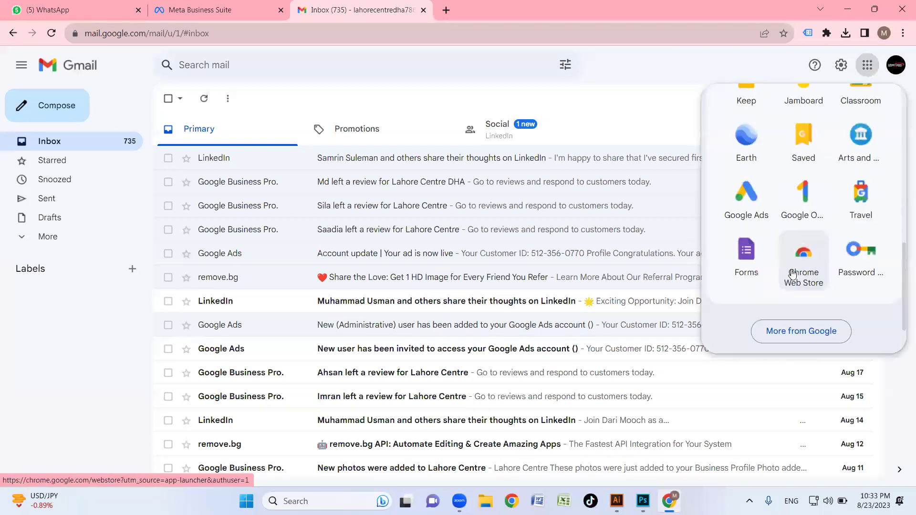
{"action": "left_click", "coordinate": [748, 196]}
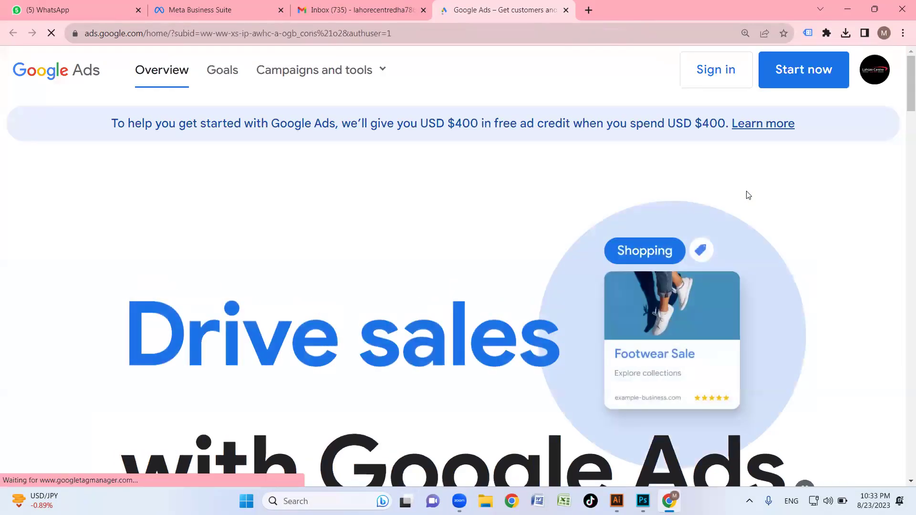
{"action": "left_click", "coordinate": [787, 65]}
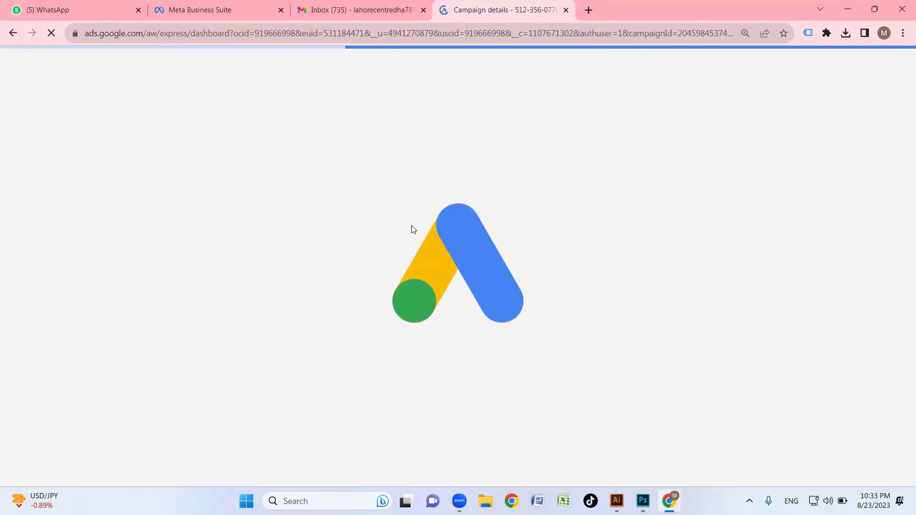
Look through the Best Air Conditioners campaign's results, recommendations, location and budget, and dismiss the Google tag notice
{"action": "scroll", "coordinate": [239, 284], "scroll_direction": "down", "scroll_amount": 4}
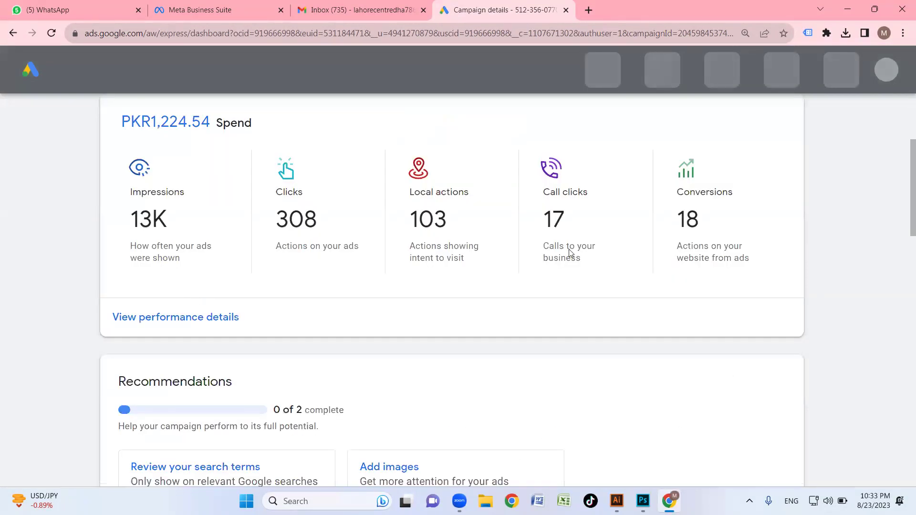
{"action": "scroll", "coordinate": [594, 264], "scroll_direction": "down", "scroll_amount": 4}
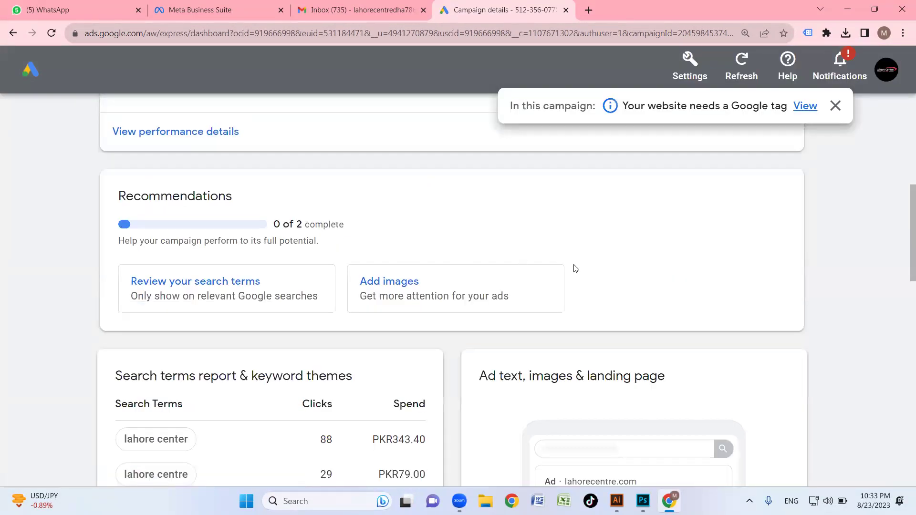
{"action": "scroll", "coordinate": [302, 278], "scroll_direction": "up", "scroll_amount": 2}
{"action": "scroll", "coordinate": [355, 284], "scroll_direction": "down", "scroll_amount": 10}
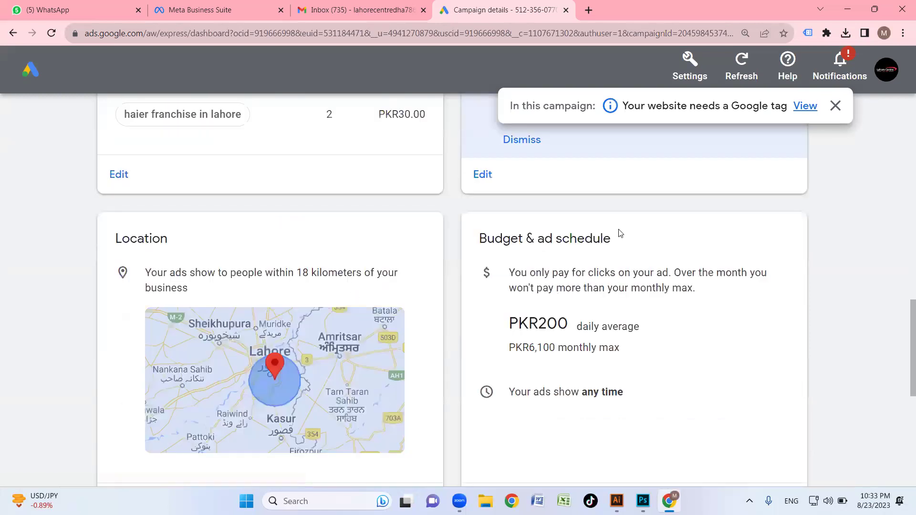
{"action": "scroll", "coordinate": [619, 224], "scroll_direction": "up", "scroll_amount": 15}
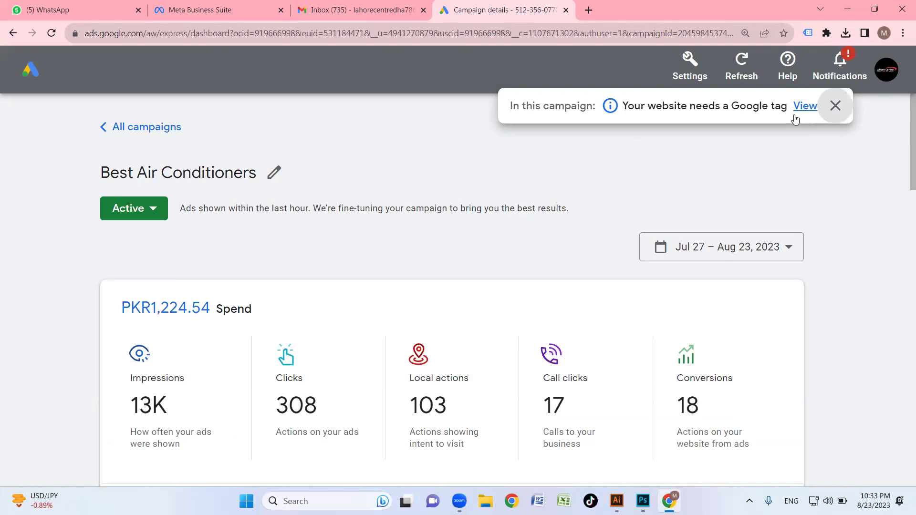
{"action": "left_click", "coordinate": [835, 105]}
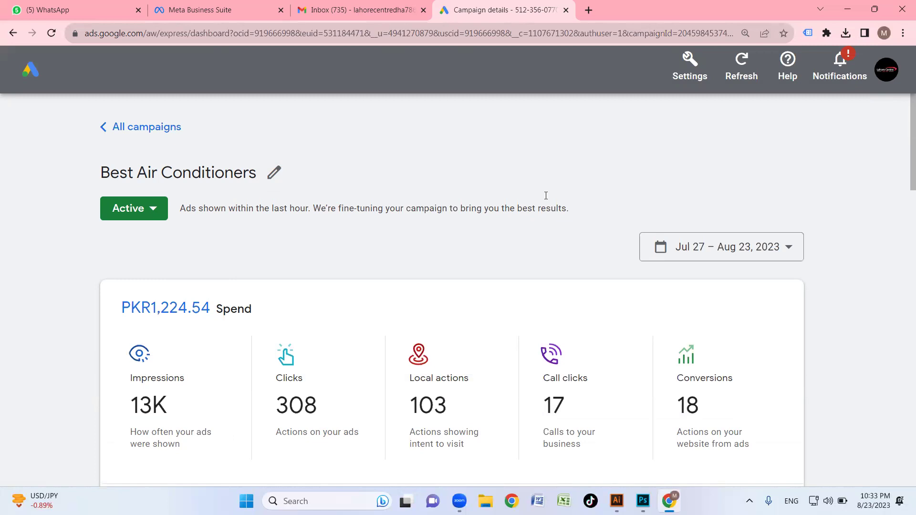
Inspect the Best Air Conditioners campaign's status options without pausing it, and review its performance figures
{"action": "left_click", "coordinate": [155, 215]}
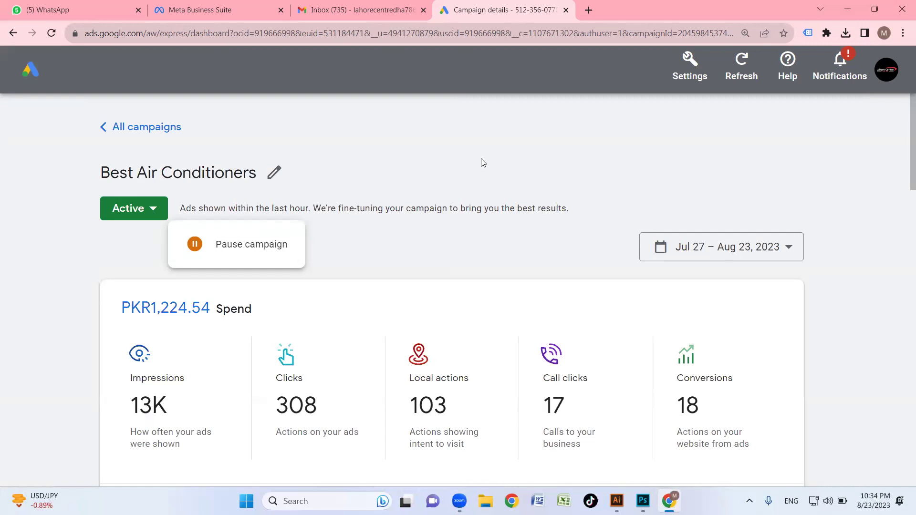
{"action": "left_click", "coordinate": [485, 237]}
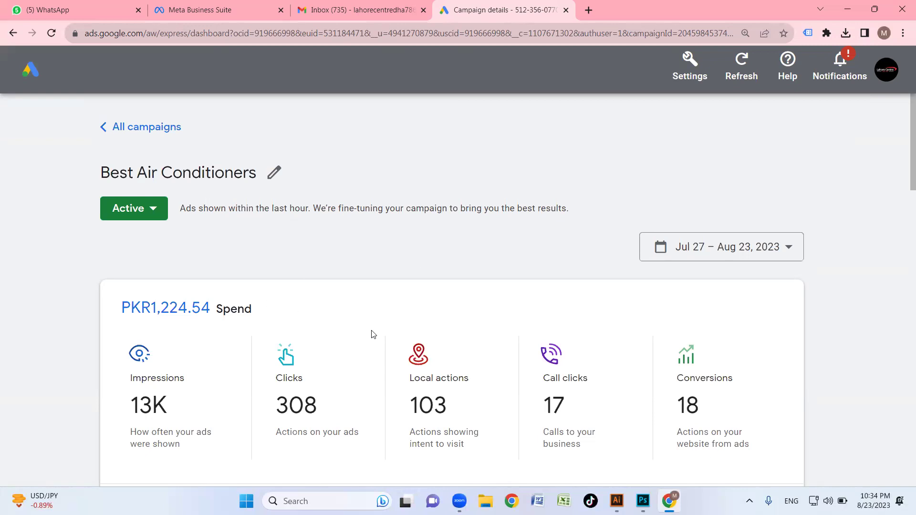
{"action": "scroll", "coordinate": [329, 324], "scroll_direction": "down", "scroll_amount": 4}
{"action": "scroll", "coordinate": [213, 289], "scroll_direction": "up", "scroll_amount": 2}
{"action": "scroll", "coordinate": [503, 336], "scroll_direction": "down", "scroll_amount": 3}
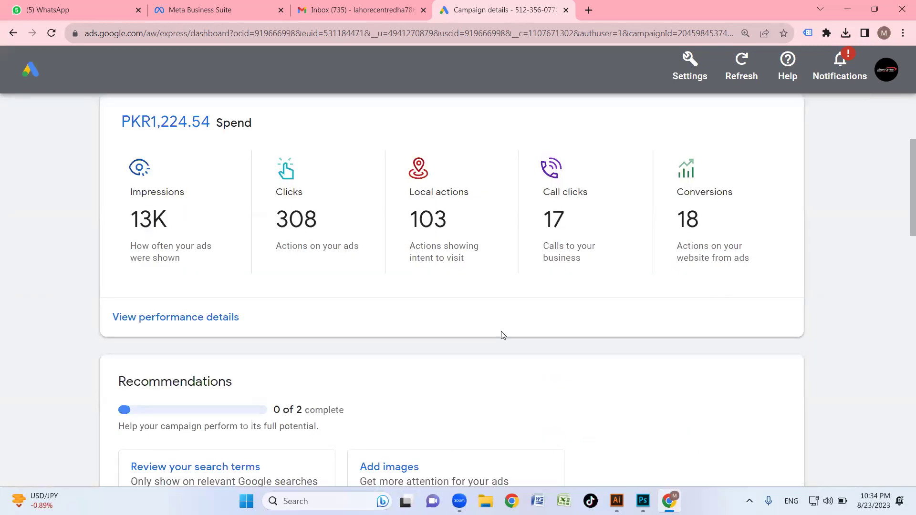
{"action": "scroll", "coordinate": [553, 281], "scroll_direction": "up", "scroll_amount": 2}
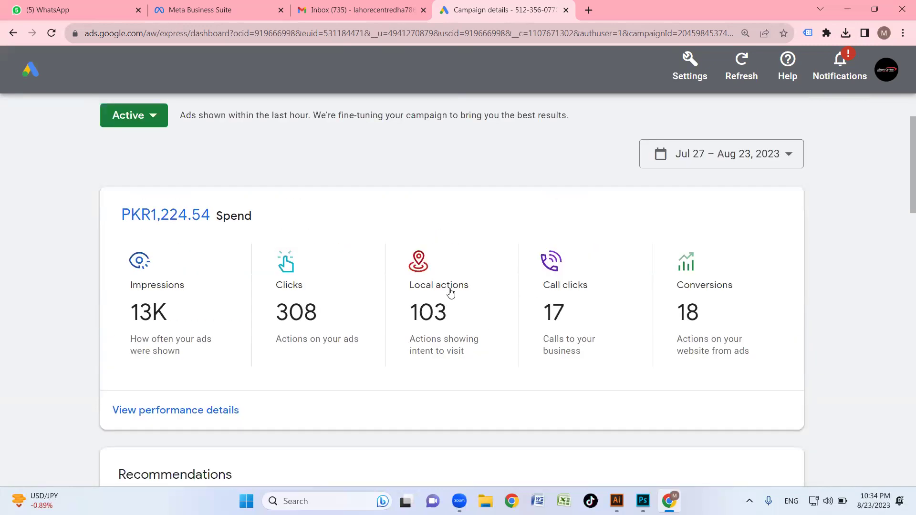
{"action": "scroll", "coordinate": [429, 296], "scroll_direction": "up", "scroll_amount": 2}
{"action": "left_click", "coordinate": [154, 213]}
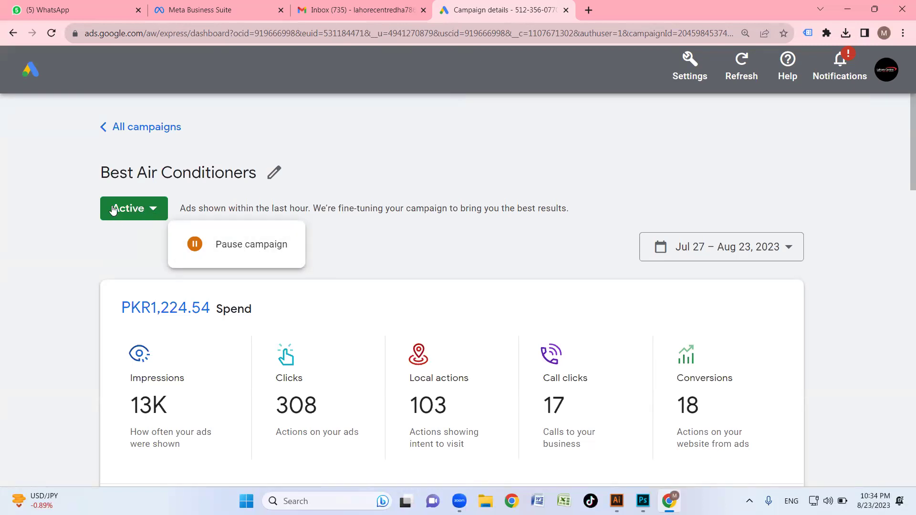
{"action": "left_click", "coordinate": [145, 142]}
Return to the list of all Smart campaigns and discard the in-progress Campaign #5 draft
{"action": "left_click", "coordinate": [157, 132]}
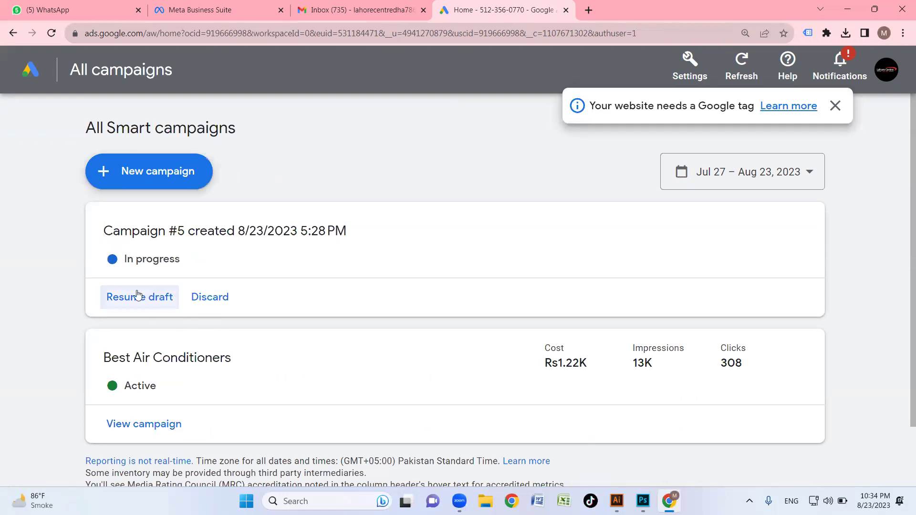
{"action": "left_click", "coordinate": [218, 305]}
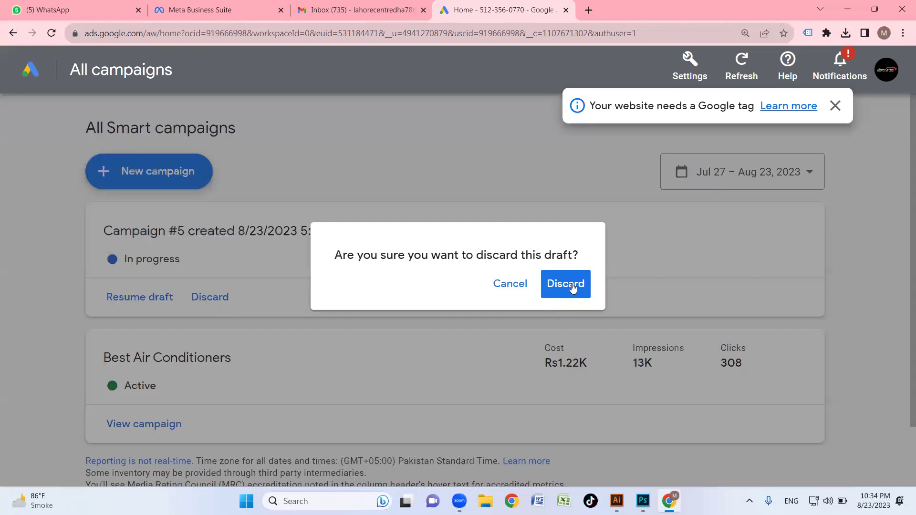
{"action": "left_click", "coordinate": [578, 288]}
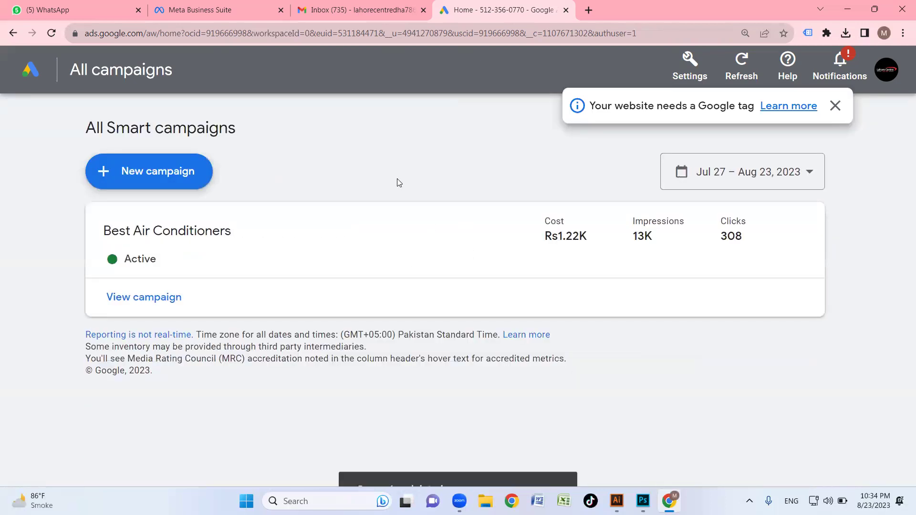
Start a new campaign, compare the available Business Profiles and keep Lahore Centre DHA selected
{"action": "left_click", "coordinate": [157, 177]}
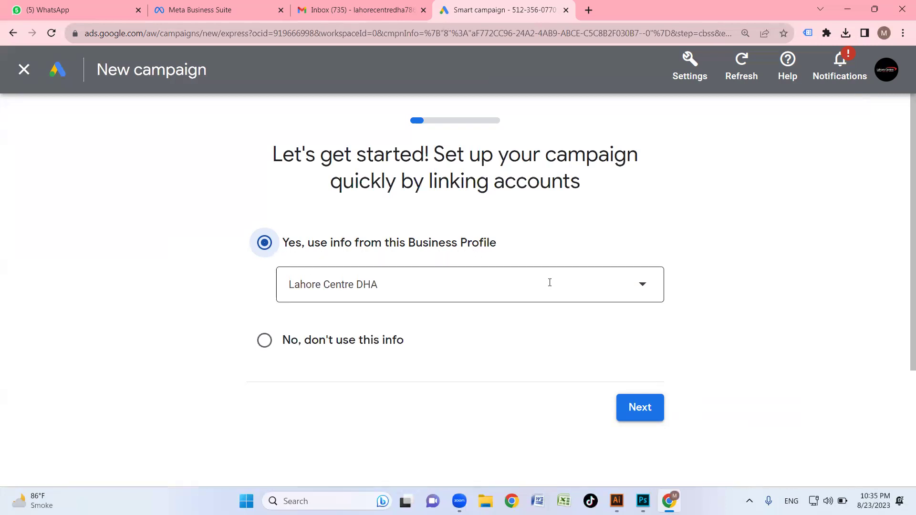
{"action": "left_click", "coordinate": [645, 286]}
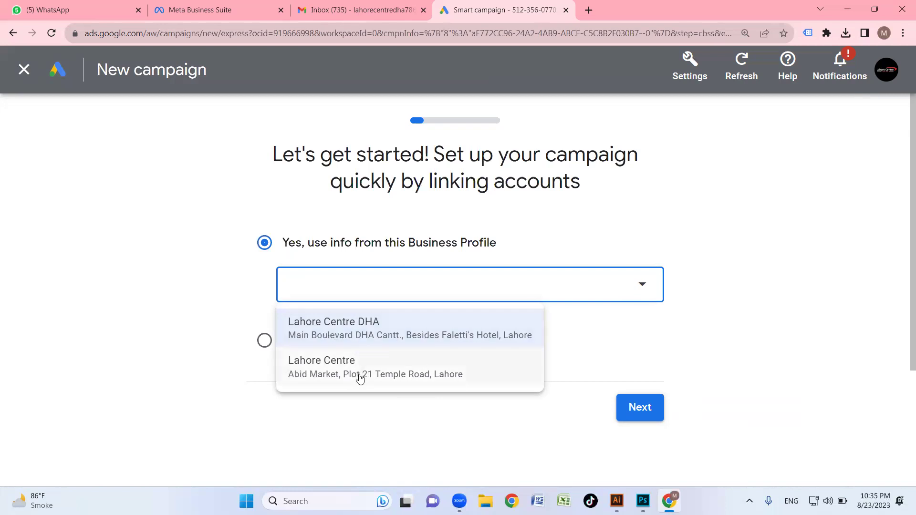
{"action": "left_click", "coordinate": [435, 329]}
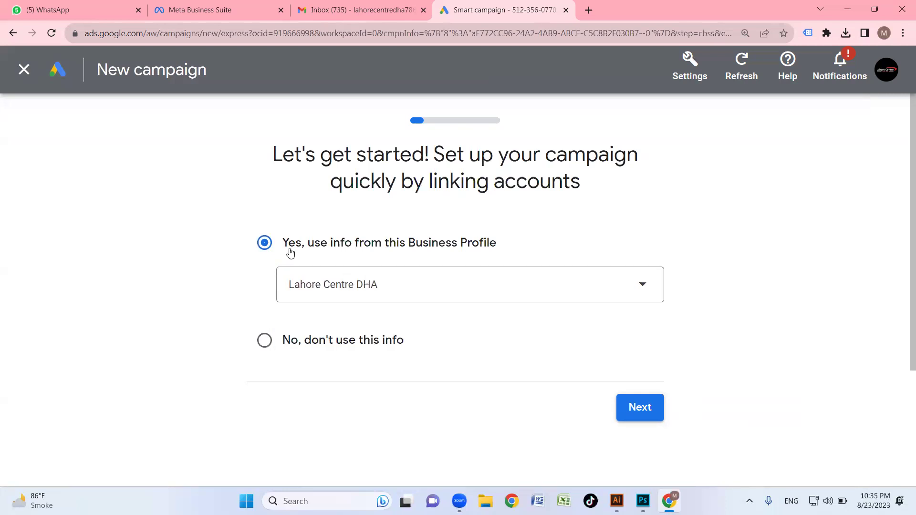
Choose not to use the Business Profile info for the new campaign
{"action": "scroll", "coordinate": [286, 305], "scroll_direction": "down", "scroll_amount": 2}
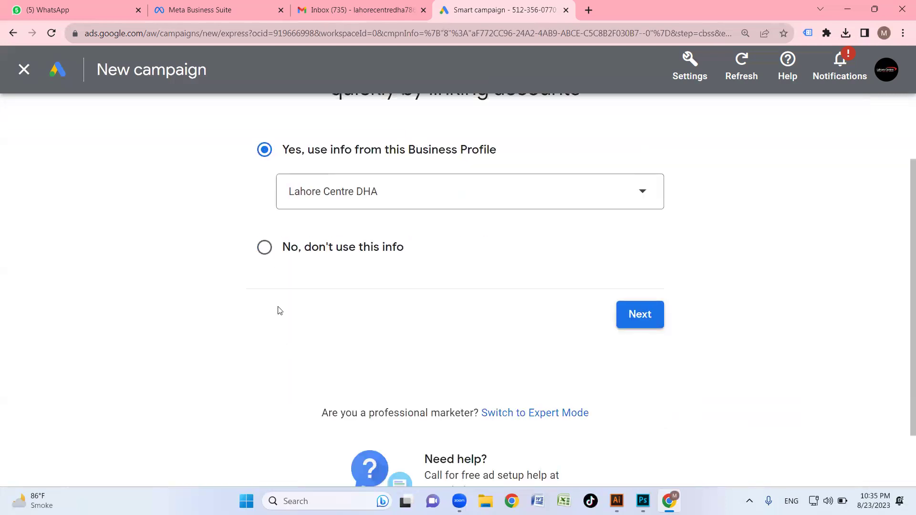
{"action": "left_click", "coordinate": [267, 255]}
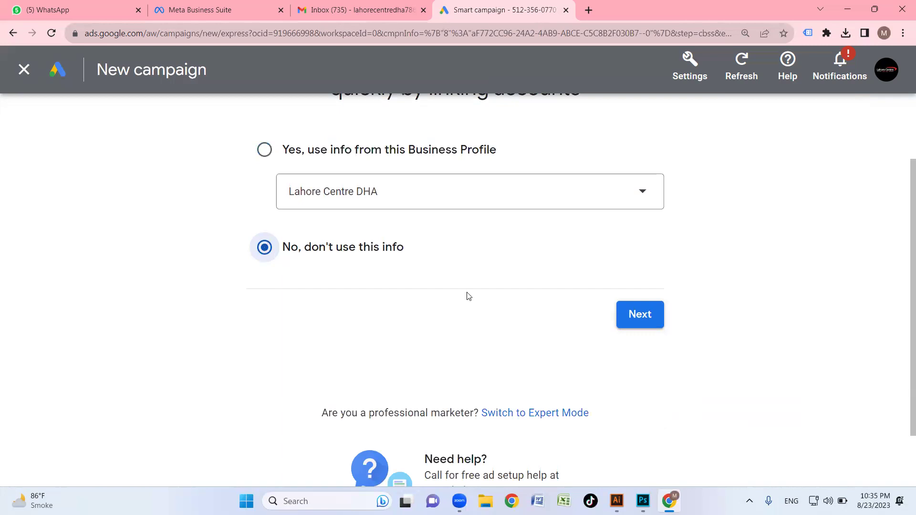
{"action": "scroll", "coordinate": [468, 296], "scroll_direction": "up", "scroll_amount": 2}
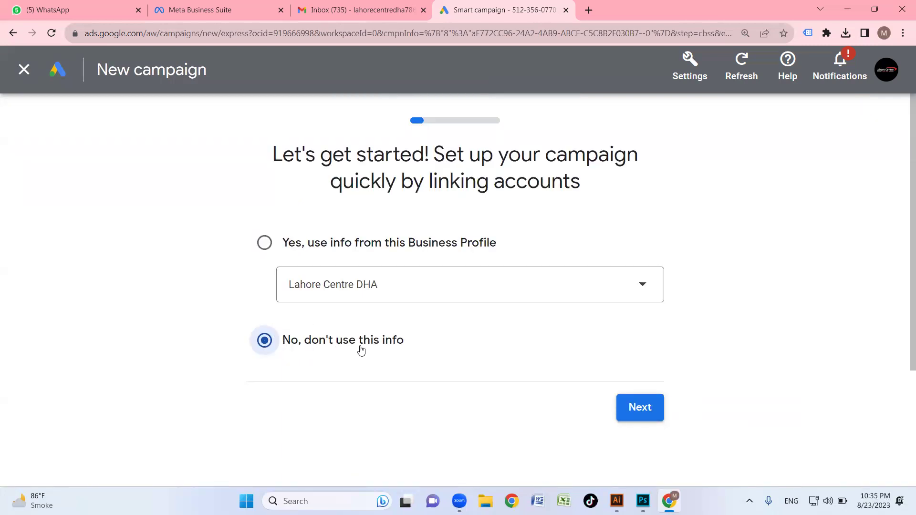
Return from the business name page and use the info from the Lahore Centre DHA Business Profile for the campaign
{"action": "left_click", "coordinate": [647, 413]}
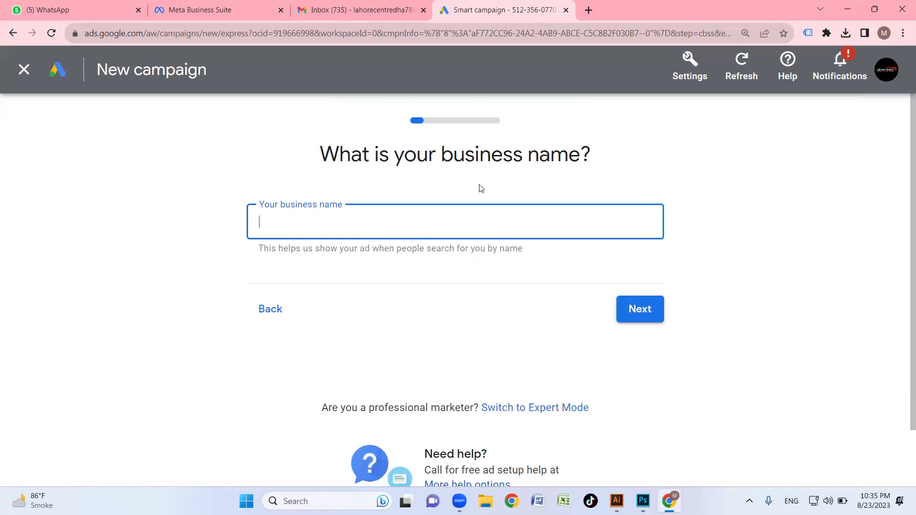
{"action": "left_click", "coordinate": [271, 310]}
{"action": "left_click", "coordinate": [562, 288]}
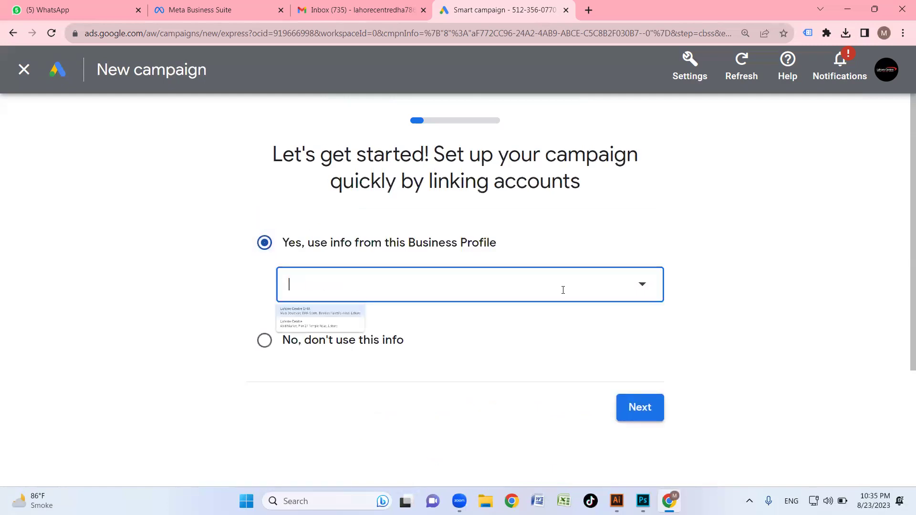
{"action": "left_click", "coordinate": [540, 334]}
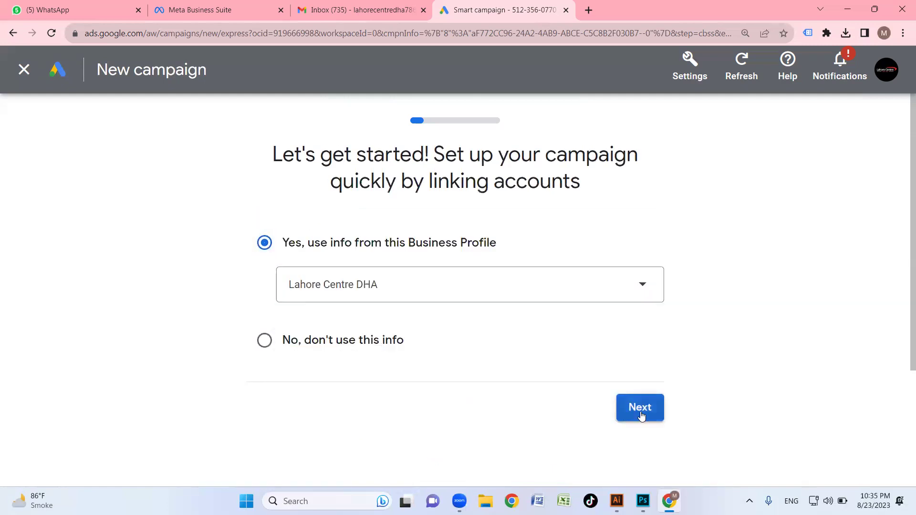
{"action": "left_click", "coordinate": [640, 414]}
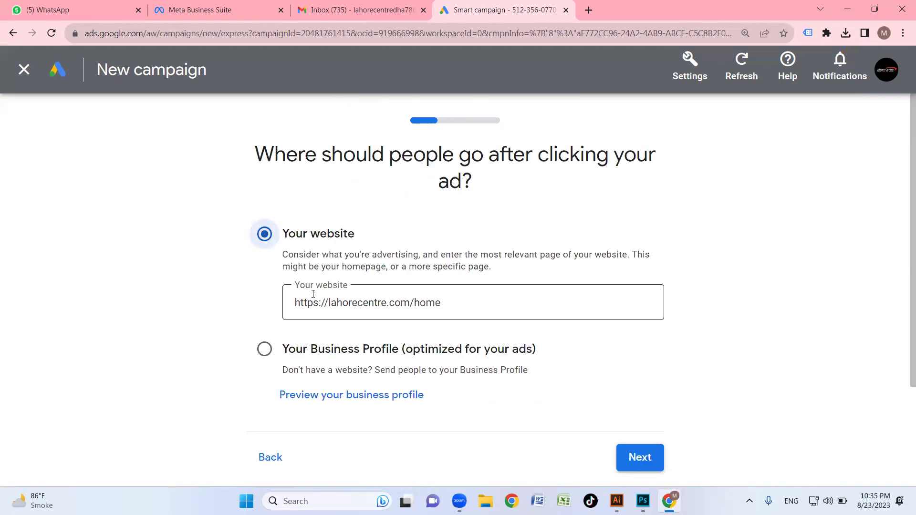
{"action": "scroll", "coordinate": [342, 280], "scroll_direction": "down", "scroll_amount": 2}
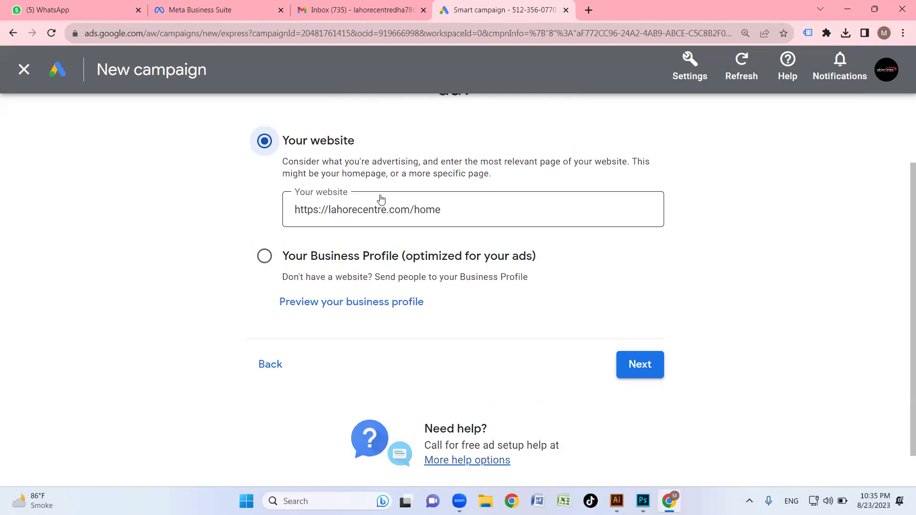
{"action": "scroll", "coordinate": [358, 317], "scroll_direction": "up", "scroll_amount": 2}
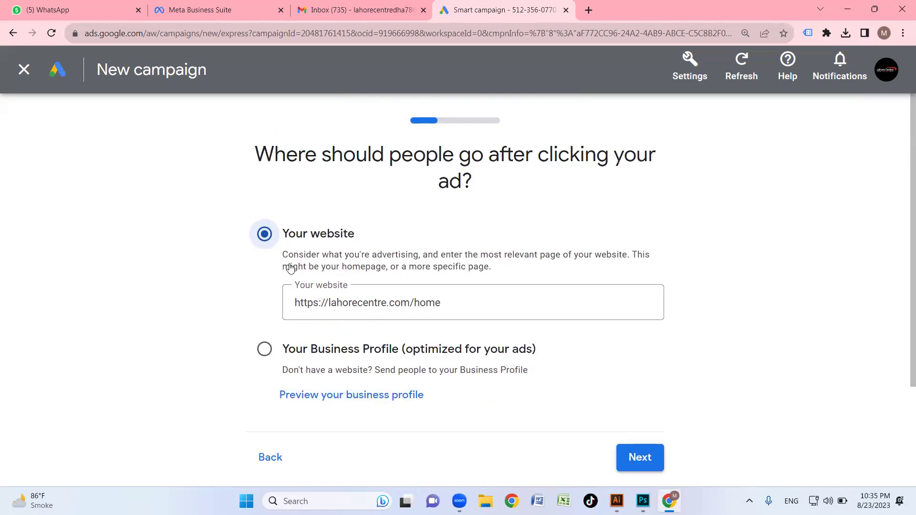
{"action": "left_click", "coordinate": [342, 301]}
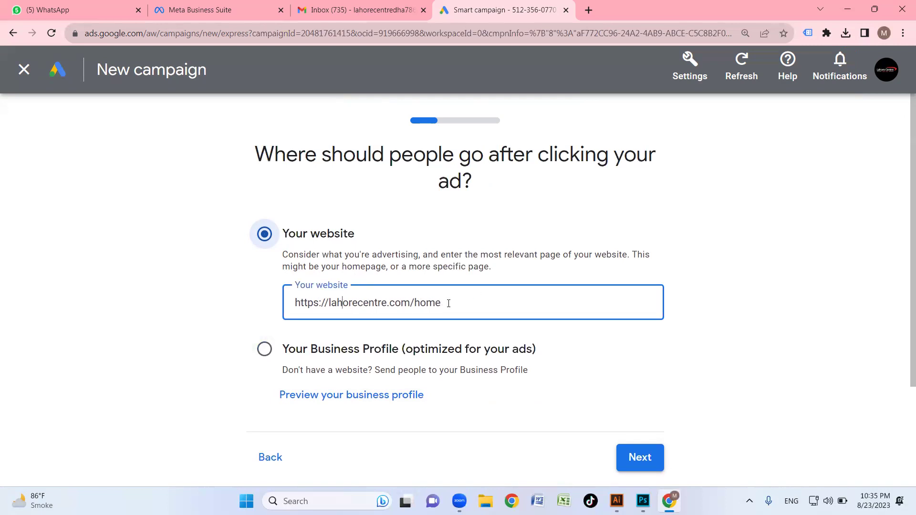
{"action": "left_click", "coordinate": [266, 353]}
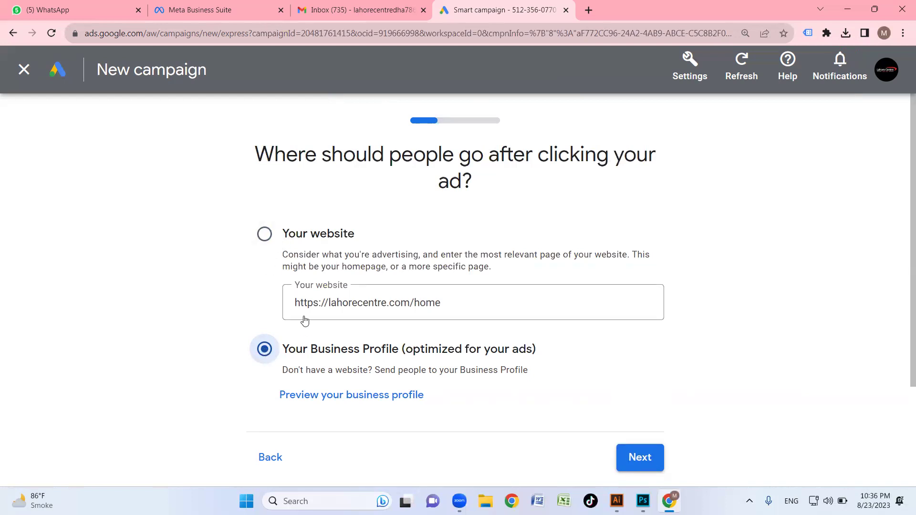
{"action": "left_click", "coordinate": [265, 234]}
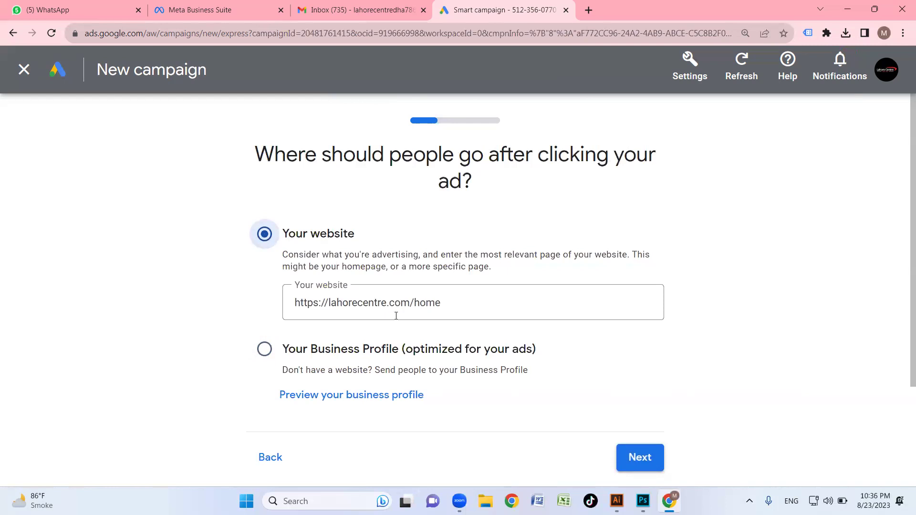
{"action": "scroll", "coordinate": [570, 361], "scroll_direction": "down", "scroll_amount": 2}
{"action": "left_click", "coordinate": [642, 357]}
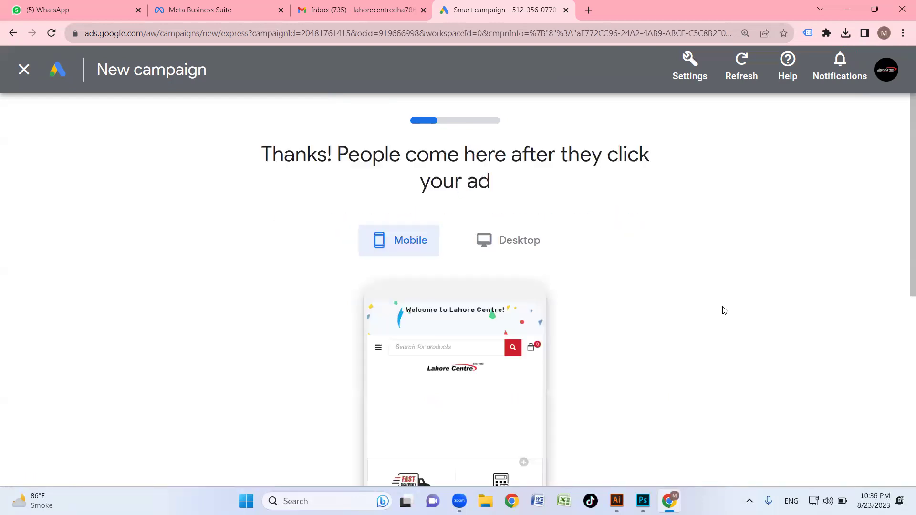
Preview the landing page in its mobile and desktop versions and continue to the advertising goal
{"action": "scroll", "coordinate": [475, 331], "scroll_direction": "down", "scroll_amount": 3}
{"action": "scroll", "coordinate": [445, 282], "scroll_direction": "up", "scroll_amount": 3}
{"action": "scroll", "coordinate": [437, 272], "scroll_direction": "down", "scroll_amount": 5}
{"action": "scroll", "coordinate": [466, 344], "scroll_direction": "up", "scroll_amount": 5}
{"action": "left_click", "coordinate": [500, 247]}
{"action": "scroll", "coordinate": [620, 279], "scroll_direction": "down", "scroll_amount": 5}
{"action": "scroll", "coordinate": [485, 275], "scroll_direction": "up", "scroll_amount": 5}
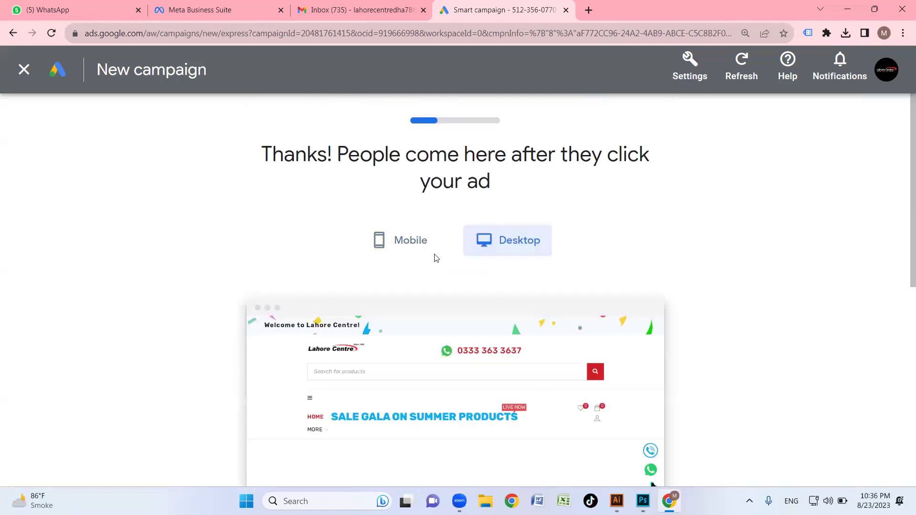
{"action": "left_click", "coordinate": [422, 248]}
{"action": "scroll", "coordinate": [490, 262], "scroll_direction": "down", "scroll_amount": 5}
{"action": "left_click", "coordinate": [647, 330]}
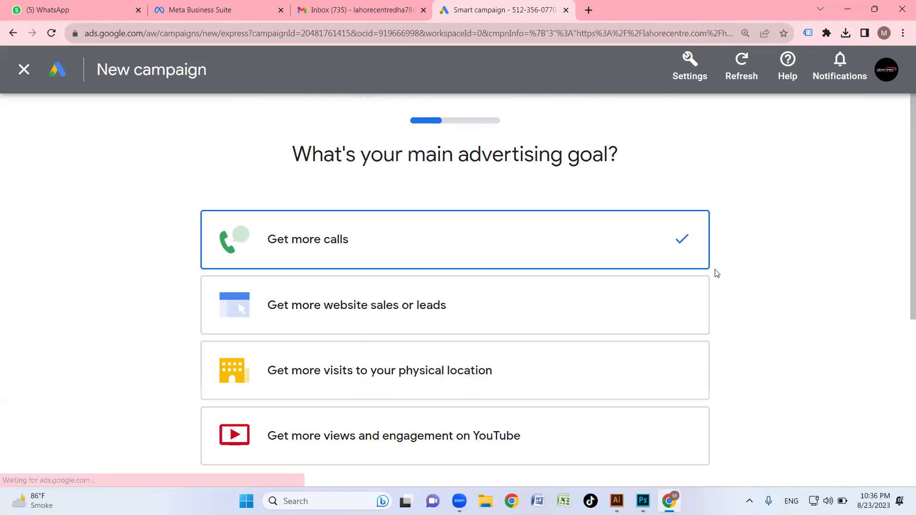
Compare the advertising goals and continue with Get more views and engagement on YouTube
{"action": "scroll", "coordinate": [485, 276], "scroll_direction": "down", "scroll_amount": 3}
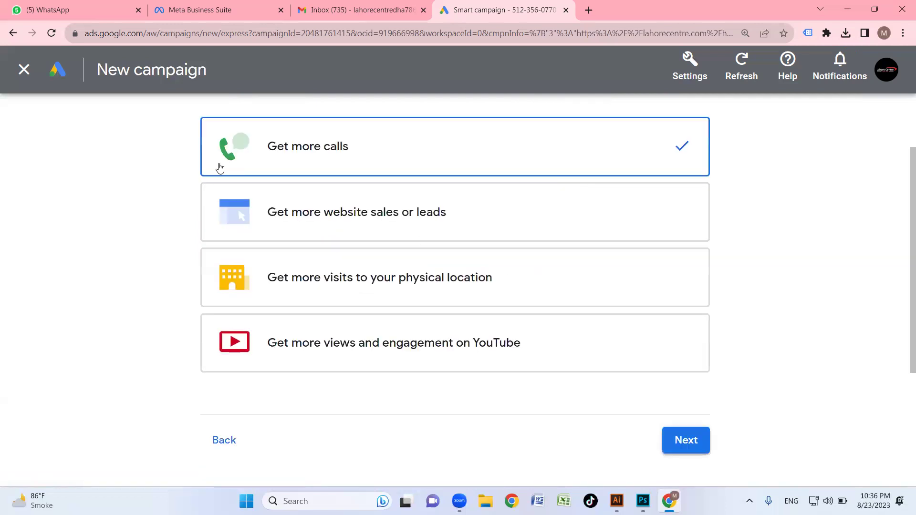
{"action": "scroll", "coordinate": [290, 321], "scroll_direction": "up", "scroll_amount": 2}
{"action": "scroll", "coordinate": [302, 279], "scroll_direction": "down", "scroll_amount": 5}
{"action": "scroll", "coordinate": [335, 343], "scroll_direction": "up", "scroll_amount": 5}
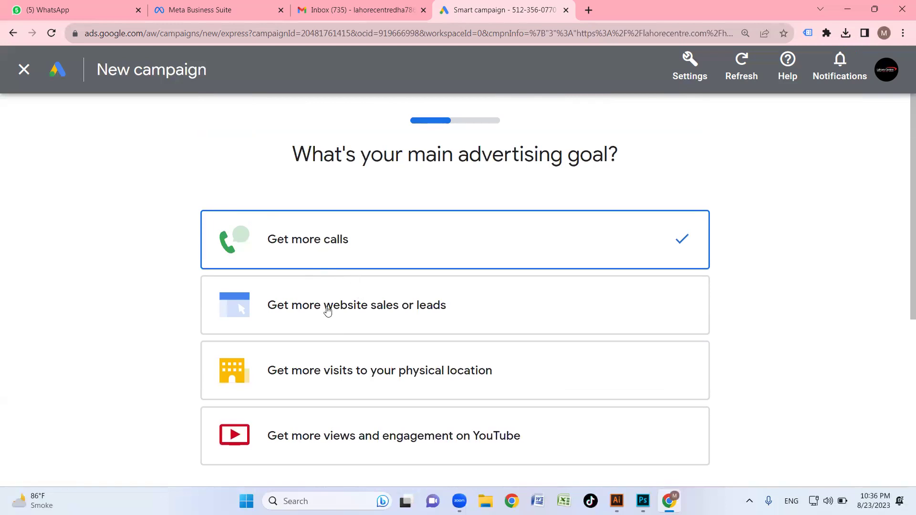
{"action": "scroll", "coordinate": [430, 247], "scroll_direction": "down", "scroll_amount": 2}
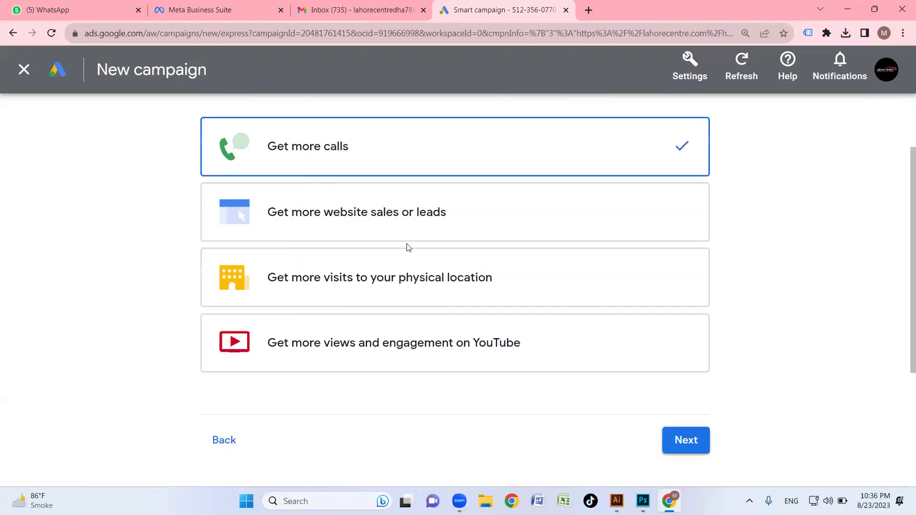
{"action": "left_click", "coordinate": [292, 229]}
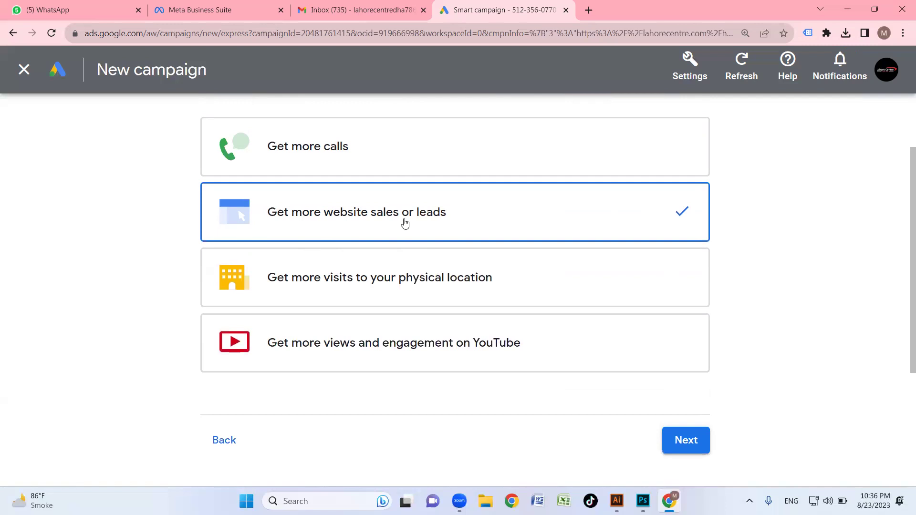
{"action": "left_click", "coordinate": [339, 283]}
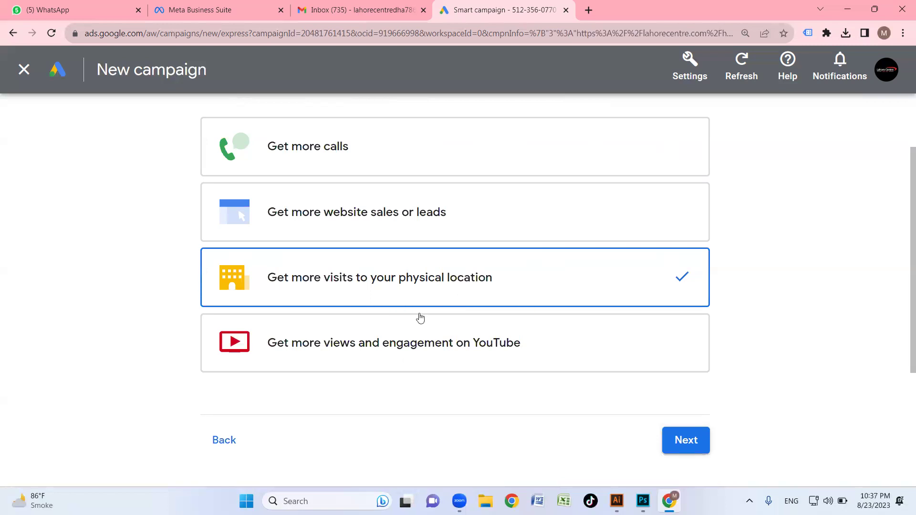
{"action": "left_click", "coordinate": [434, 348]}
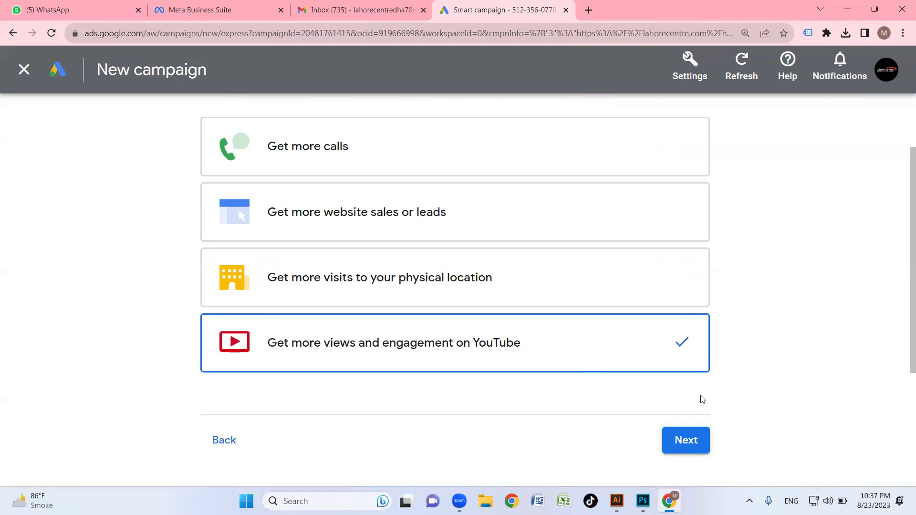
{"action": "scroll", "coordinate": [702, 399], "scroll_direction": "down", "scroll_amount": 2}
{"action": "left_click", "coordinate": [685, 361]}
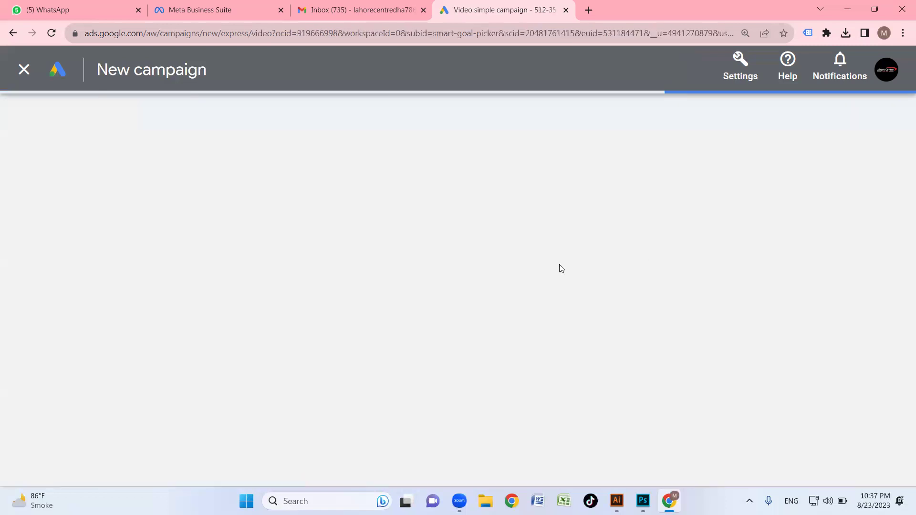
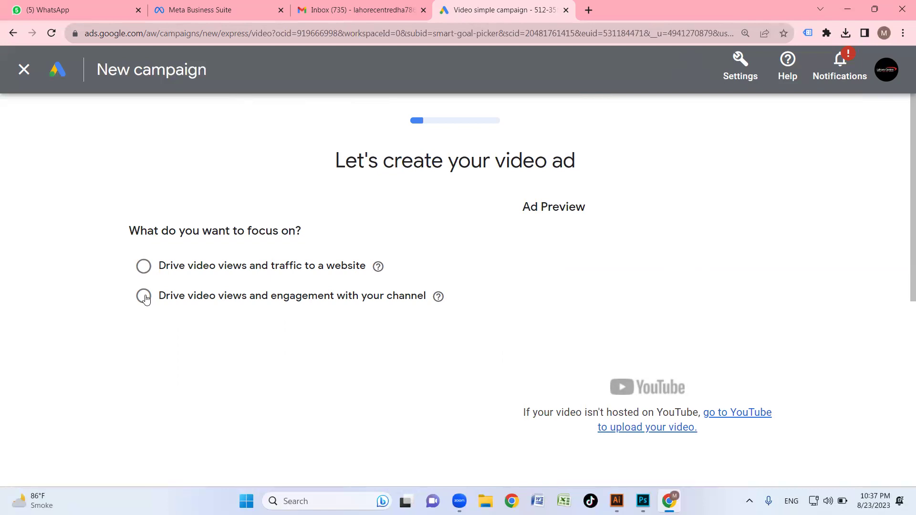
Focus the video ad on driving video views and engagement with your channel, and activate the video search
{"action": "left_click", "coordinate": [144, 296]}
{"action": "scroll", "coordinate": [301, 320], "scroll_direction": "down", "scroll_amount": 4}
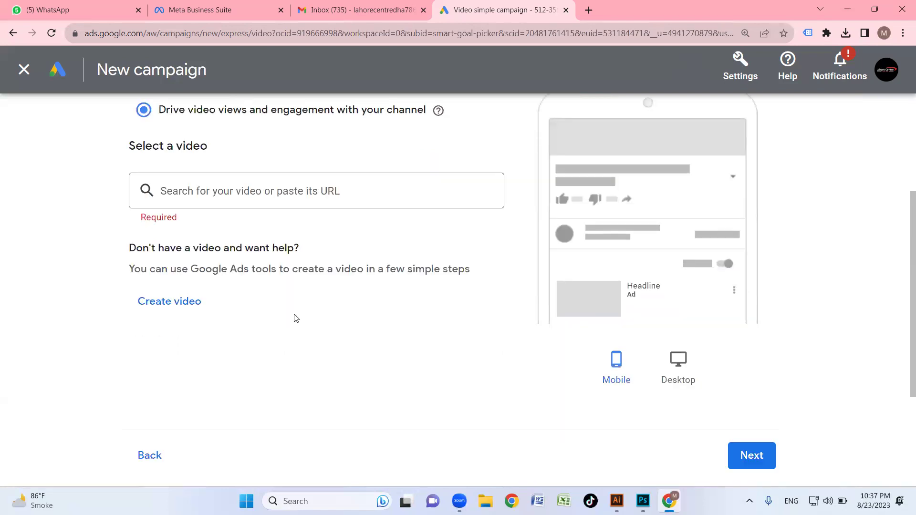
{"action": "scroll", "coordinate": [294, 318], "scroll_direction": "up", "scroll_amount": 2}
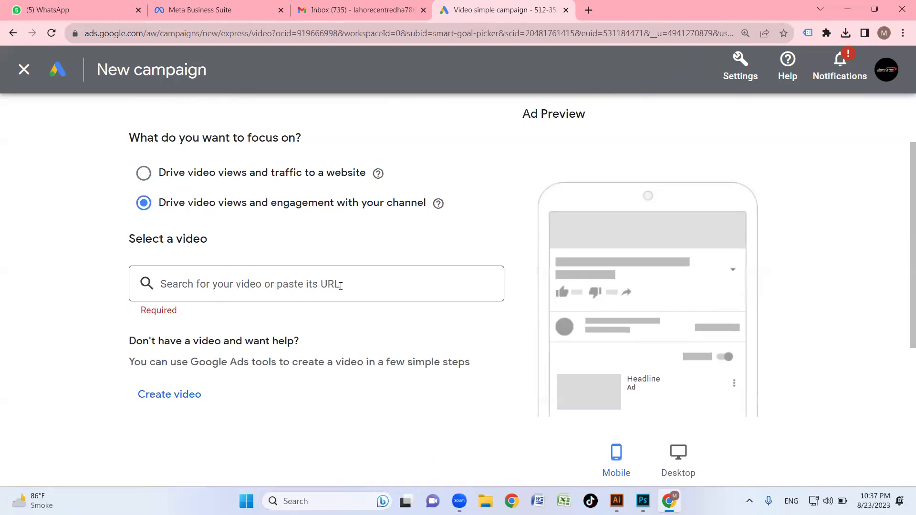
{"action": "left_click", "coordinate": [229, 284]}
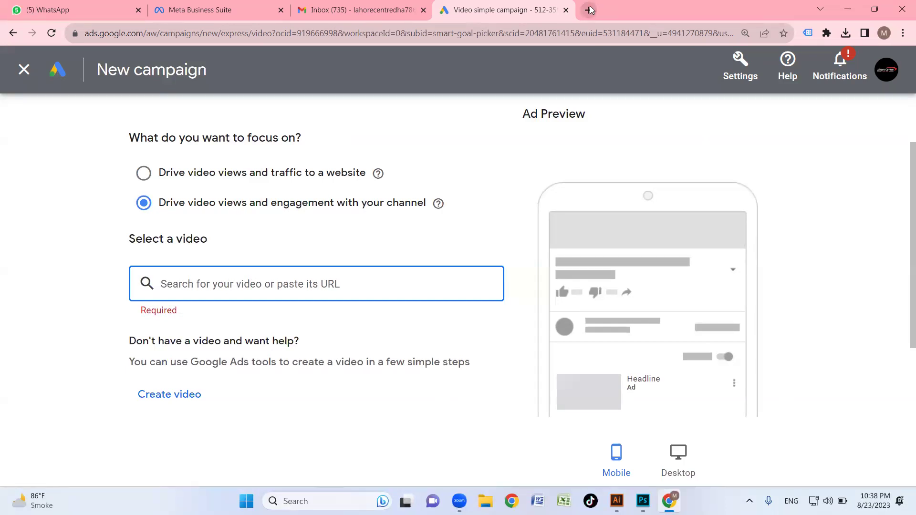
Open YouTube in a new browser tab and go to the signed-in account's own channel
{"action": "key", "text": "ctrl+t"}
{"action": "type", "text": "you"}
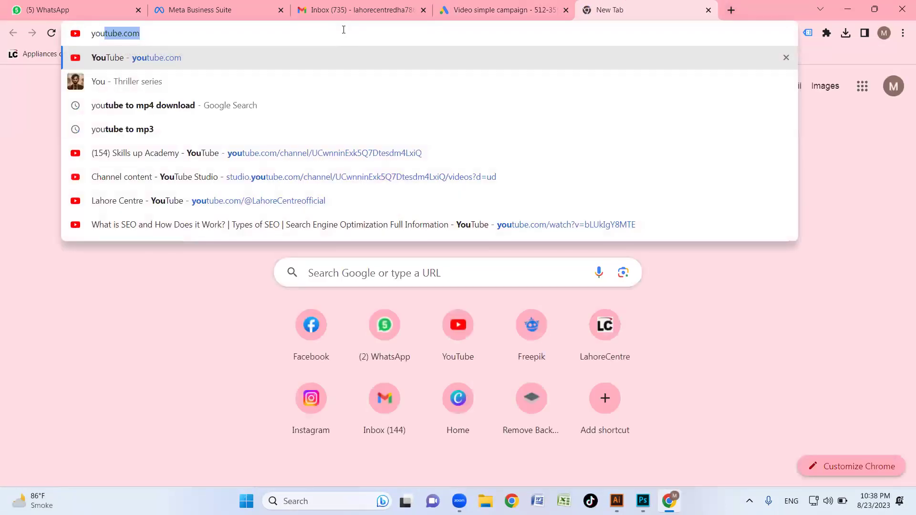
{"action": "key", "text": "Return"}
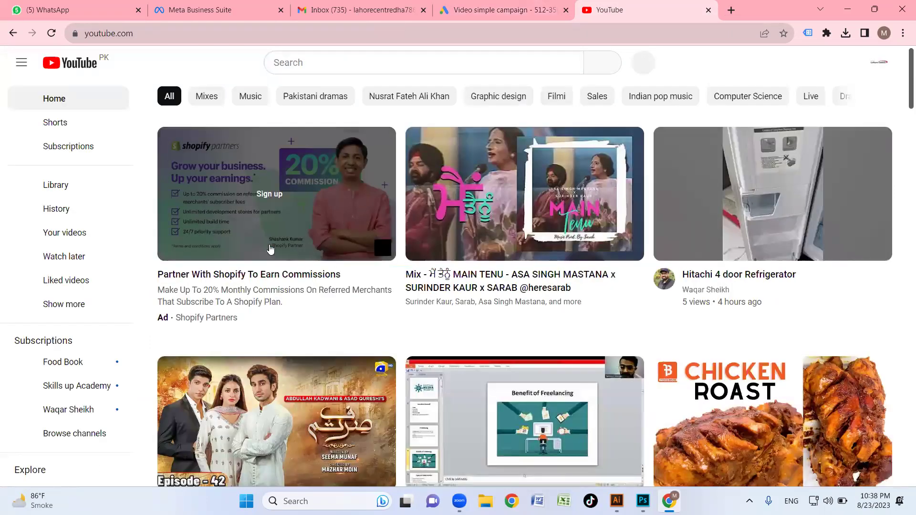
{"action": "left_click", "coordinate": [886, 66]}
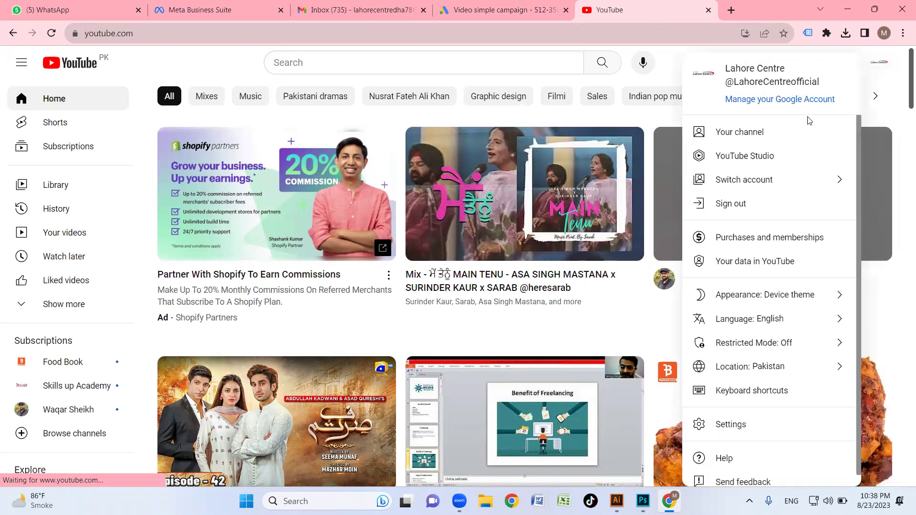
{"action": "left_click", "coordinate": [769, 137]}
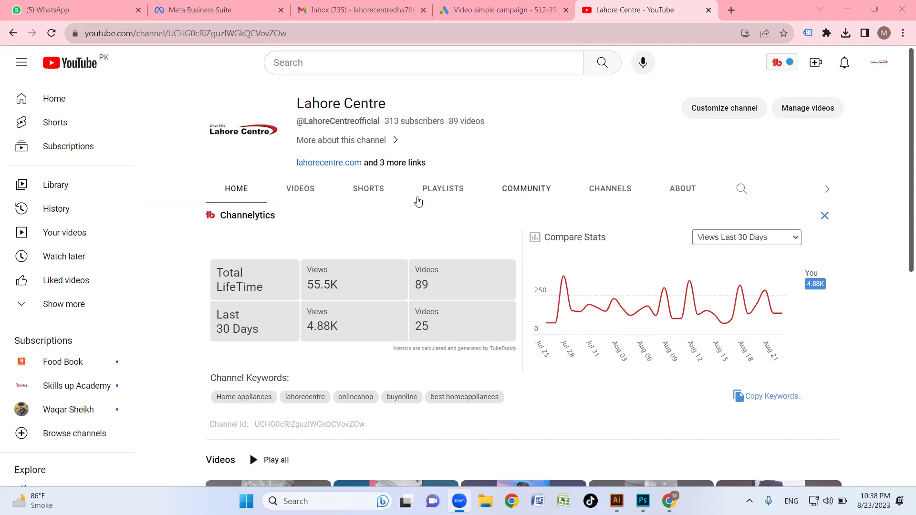
Examine the Lahore Centre channel's subscriber and video counts, and open its About details
{"action": "left_click_drag", "start_coordinate": [392, 117], "coordinate": [458, 120]}
{"action": "left_click", "coordinate": [423, 118]}
{"action": "left_click_drag", "start_coordinate": [383, 117], "coordinate": [437, 120]}
{"action": "left_click", "coordinate": [450, 122]}
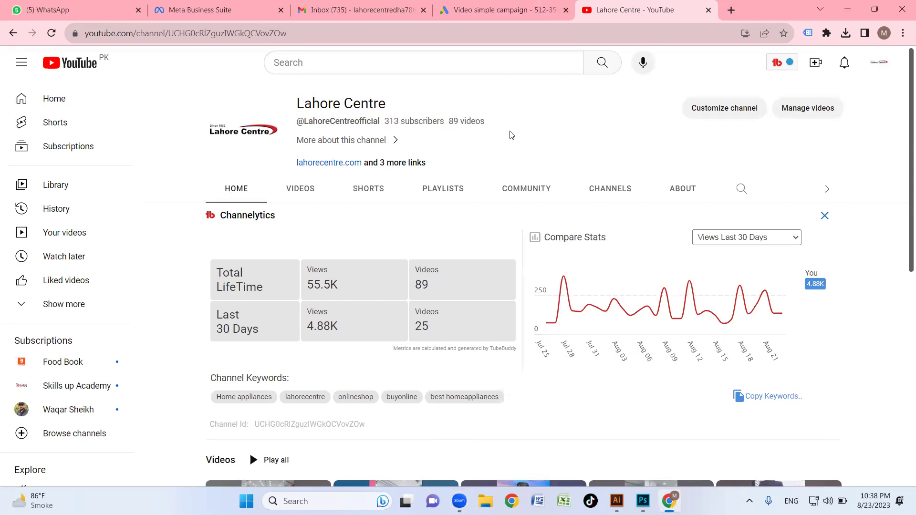
{"action": "left_click", "coordinate": [524, 139]}
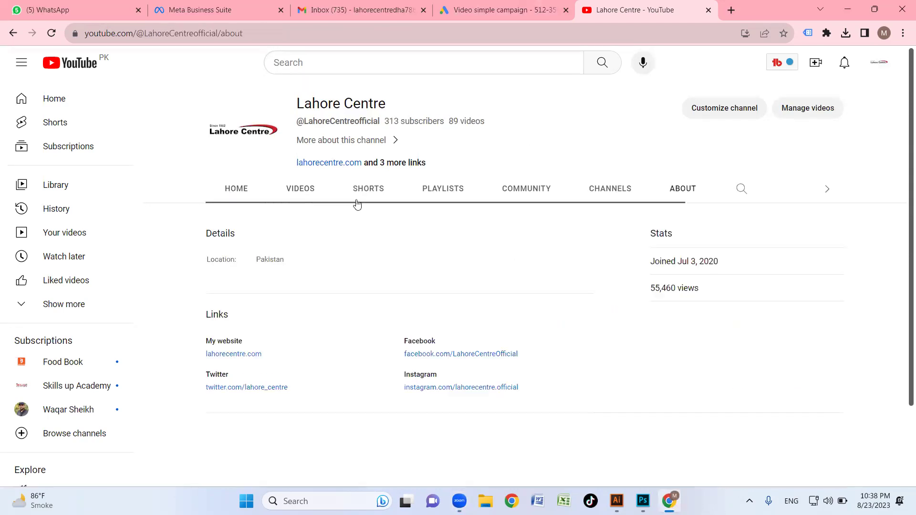
Browse the Lahore Centre channel's uploaded videos to find one suitable for the ad
{"action": "left_click", "coordinate": [295, 195]}
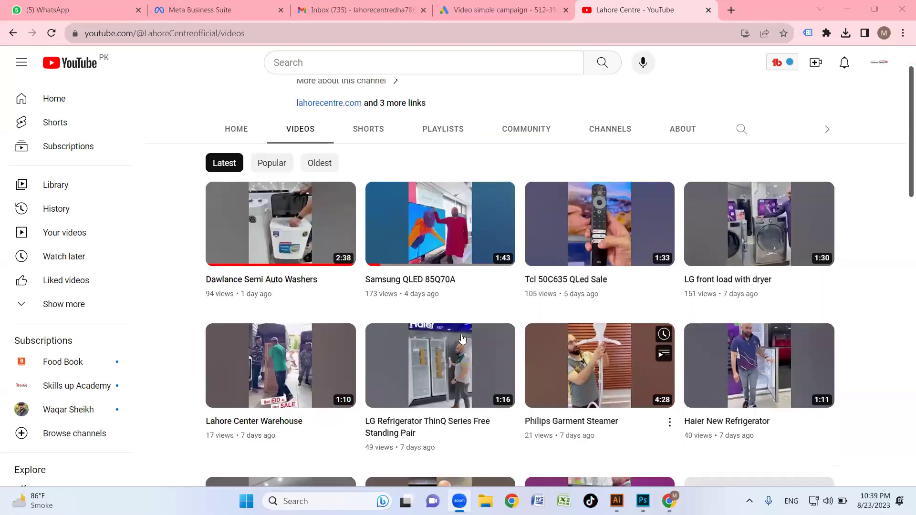
{"action": "scroll", "coordinate": [572, 296], "scroll_direction": "down", "scroll_amount": 3}
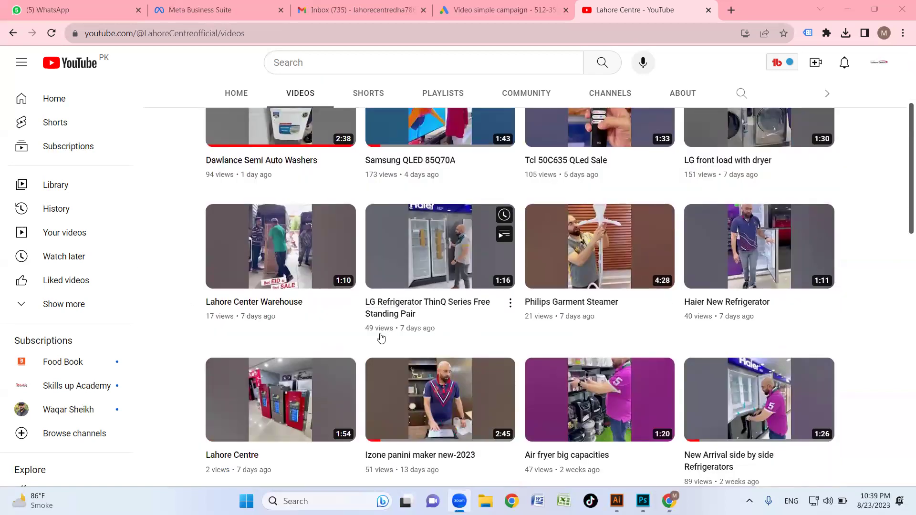
{"action": "scroll", "coordinate": [490, 325], "scroll_direction": "down", "scroll_amount": 1}
{"action": "scroll", "coordinate": [490, 325], "scroll_direction": "down", "scroll_amount": 2}
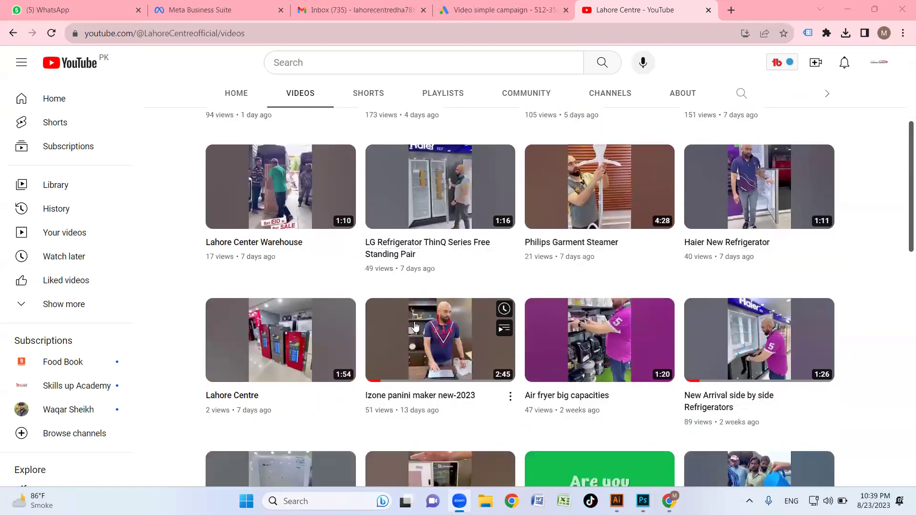
{"action": "scroll", "coordinate": [540, 337], "scroll_direction": "down", "scroll_amount": 1}
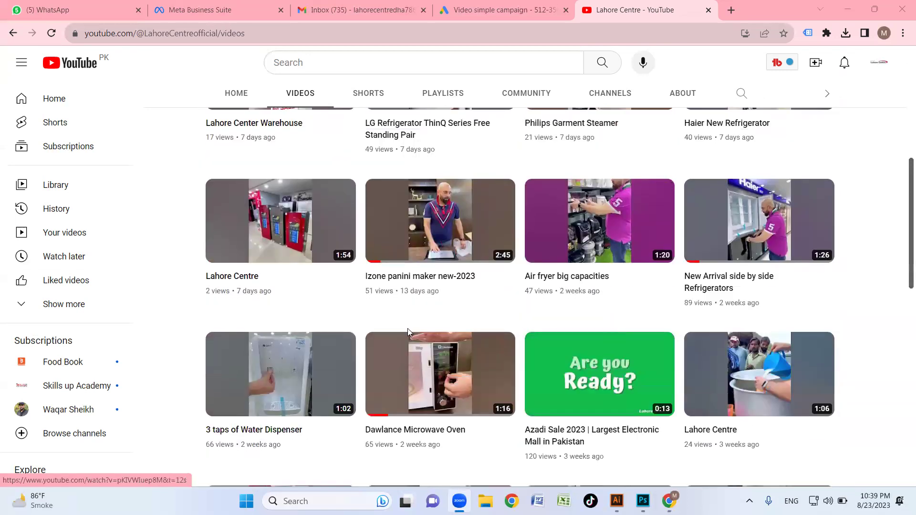
{"action": "scroll", "coordinate": [430, 324], "scroll_direction": "down", "scroll_amount": 2}
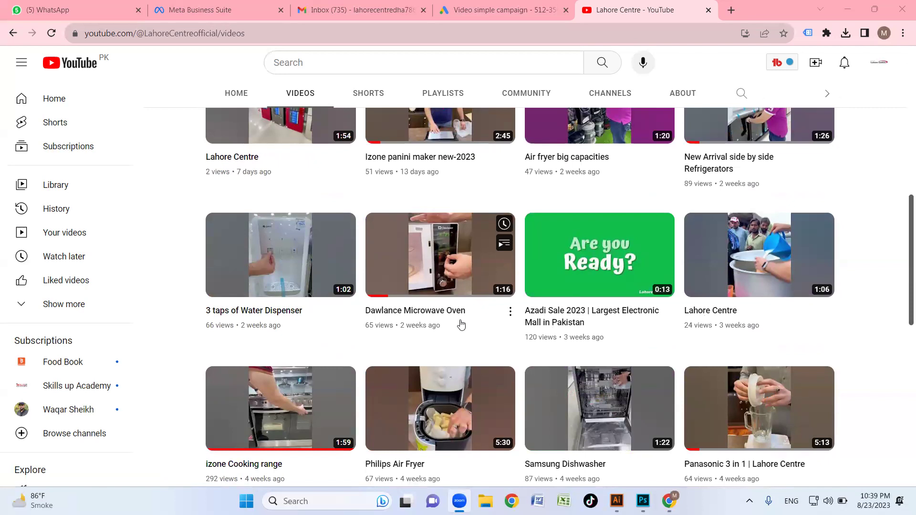
{"action": "scroll", "coordinate": [461, 325], "scroll_direction": "up", "scroll_amount": 1}
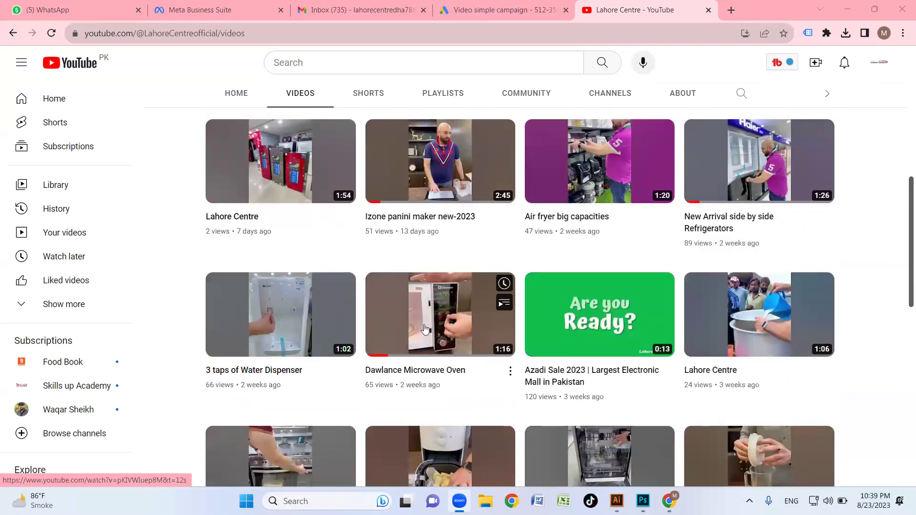
{"action": "scroll", "coordinate": [326, 356], "scroll_direction": "up", "scroll_amount": 1}
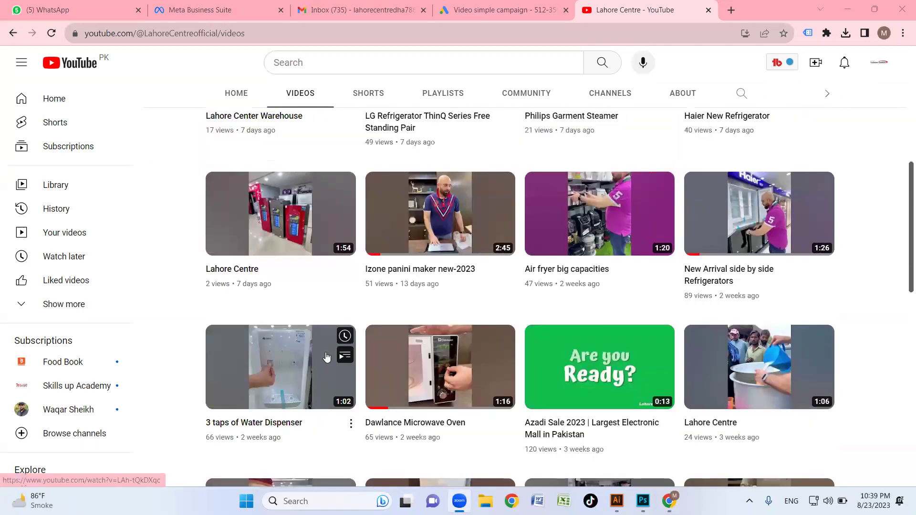
{"action": "scroll", "coordinate": [326, 357], "scroll_direction": "up", "scroll_amount": 6}
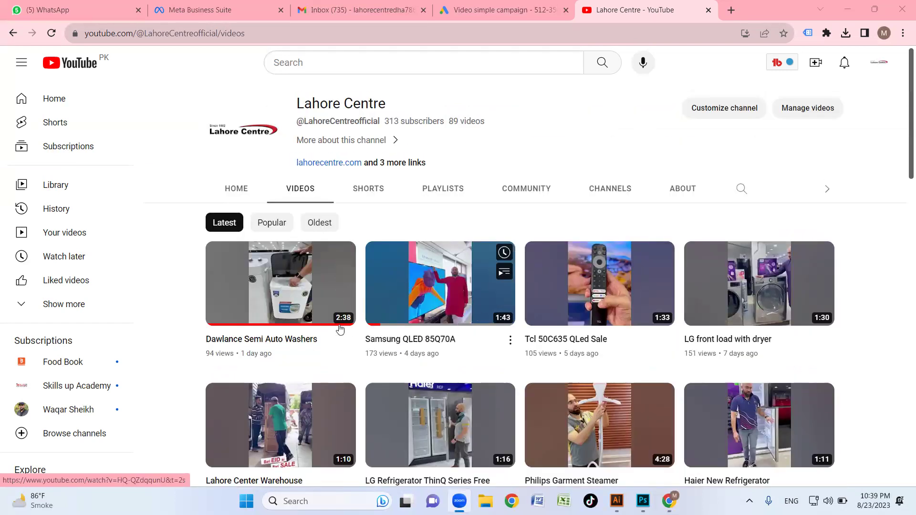
Copy the URL of the channel's Dawlance Semi Auto Washers video, close YouTube, and set that video as the campaign's ad video
{"action": "left_click", "coordinate": [286, 282]}
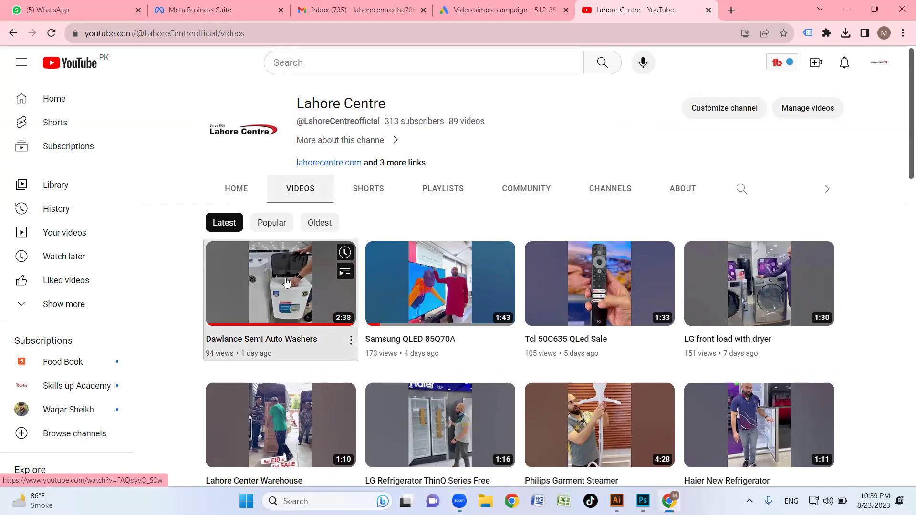
{"action": "left_click", "coordinate": [248, 33]}
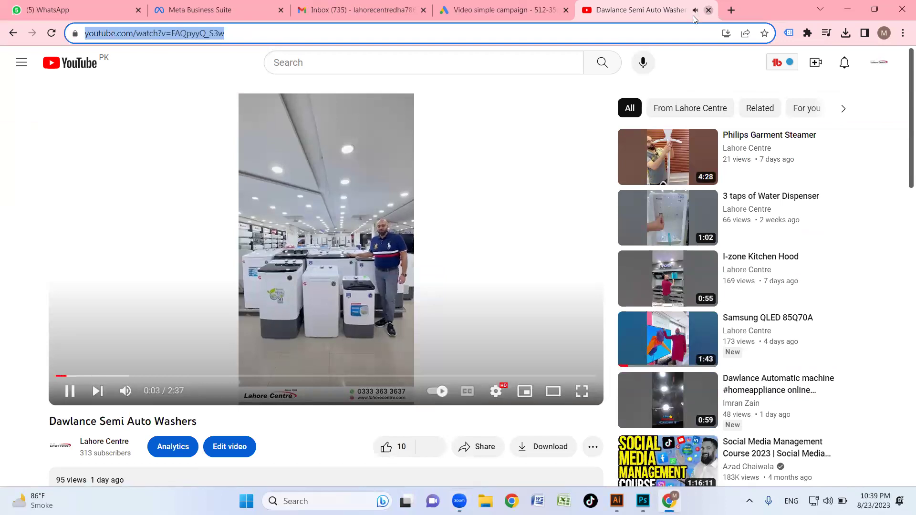
{"action": "left_click", "coordinate": [708, 10]}
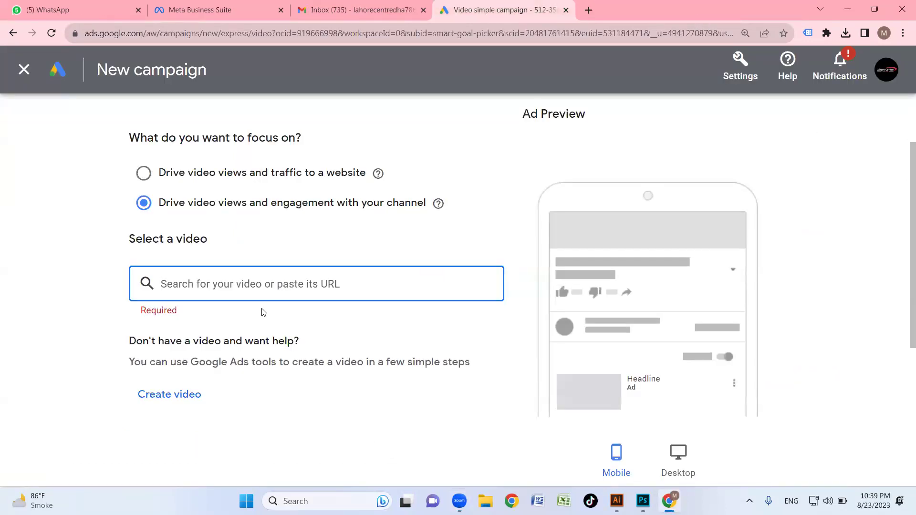
{"action": "type", "text": "https://www.youtube.com/watch?v=FkQpyyQ_S3w"}
{"action": "left_click", "coordinate": [265, 321]}
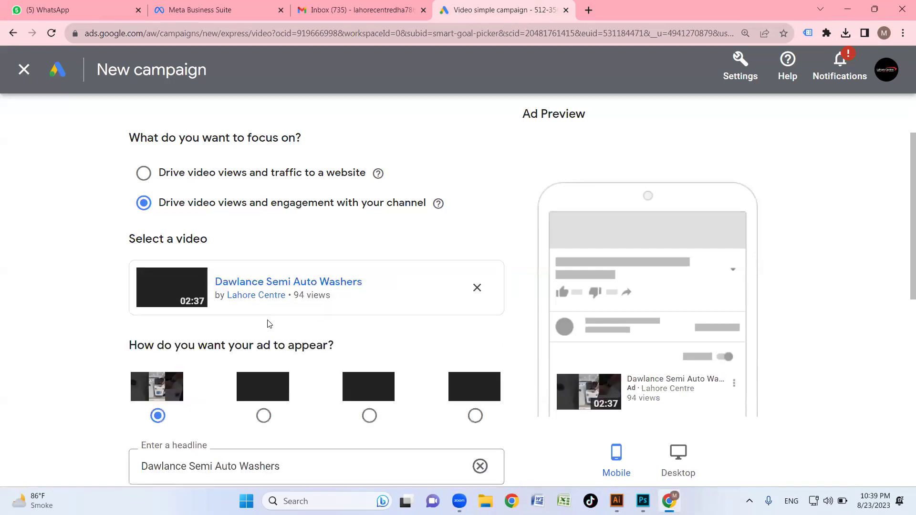
Try the other three thumbnails for the ad's appearance, and return to the first one
{"action": "left_click", "coordinate": [275, 392]}
{"action": "left_click", "coordinate": [369, 416]}
{"action": "left_click", "coordinate": [477, 416]}
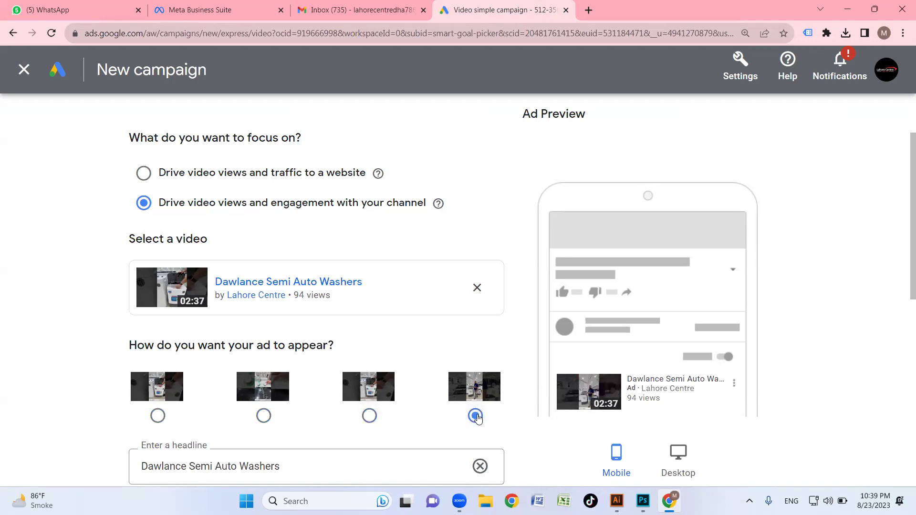
{"action": "left_click", "coordinate": [157, 415]}
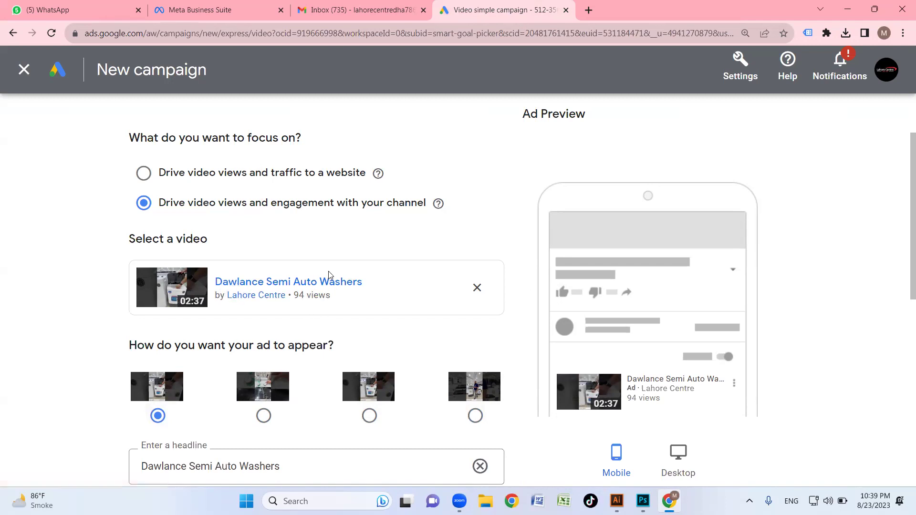
Enter "Best Dawlance Semi Auto Washers" as the ad's description line 1
{"action": "scroll", "coordinate": [328, 276], "scroll_direction": "down", "scroll_amount": 6}
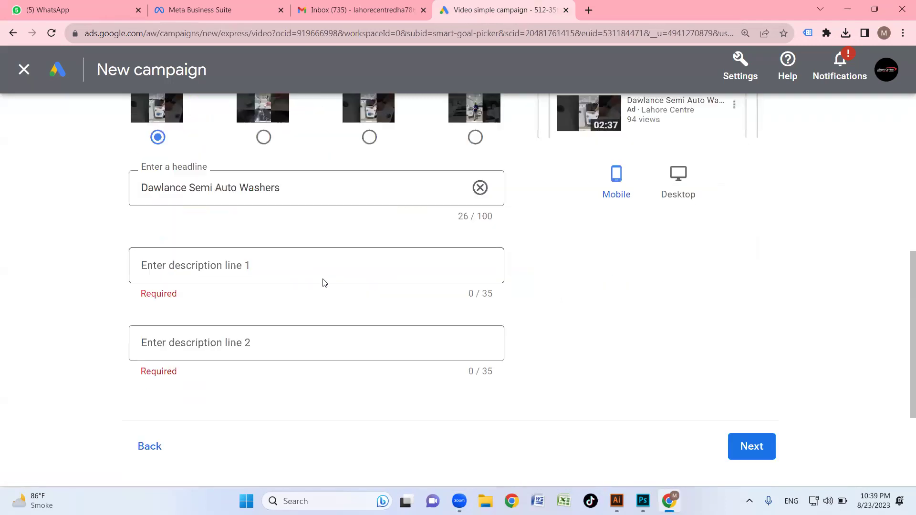
{"action": "left_click", "coordinate": [230, 265]}
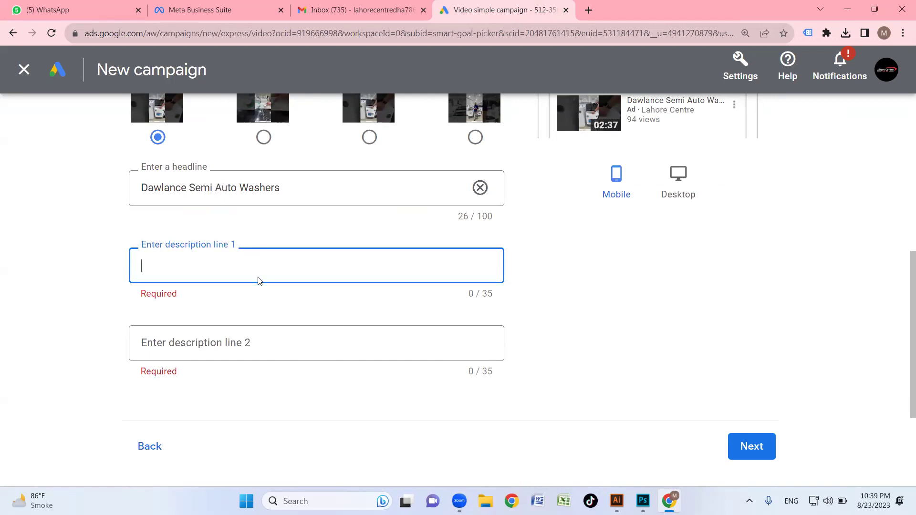
{"action": "scroll", "coordinate": [454, 220], "scroll_direction": "up", "scroll_amount": 2}
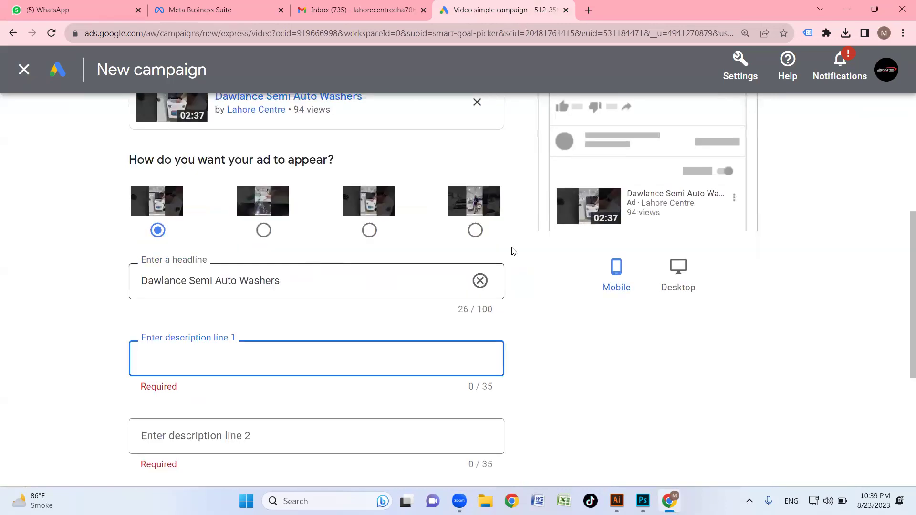
{"action": "scroll", "coordinate": [348, 358], "scroll_direction": "down", "scroll_amount": 2}
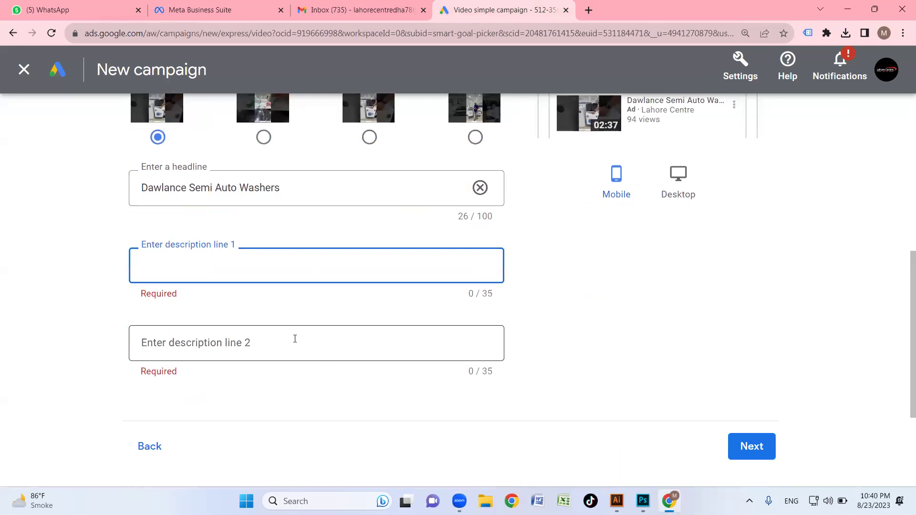
{"action": "type", "text": "Best Sa"}
{"action": "key", "text": "BackSpace"}
{"action": "key", "text": "BackSpace"}
{"action": "type", "text": "Da"}
{"action": "key", "text": "BackSpace"}
{"action": "key", "text": "BackSpace"}
{"action": "type", "text": "Dawlance"}
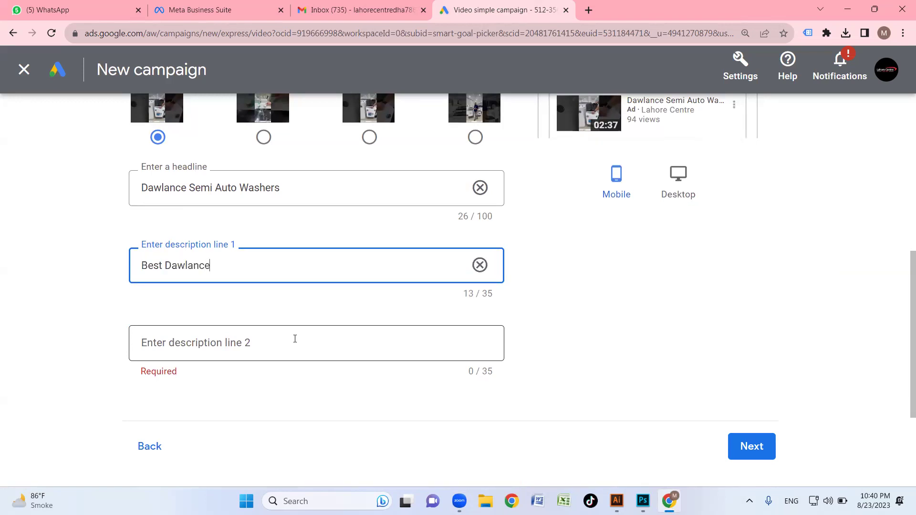
{"action": "type", "text": " Semi Auto Washers b"}
{"action": "key", "text": "BackSpace"}
{"action": "key", "text": "BackSpace"}
{"action": "key", "text": "BackSpace"}
{"action": "key", "text": "BackSpace"}
{"action": "key", "text": "BackSpace"}
{"action": "type", "text": "ers"}
Enter "Available on Cash or in easy installments" as the ad's description line 2
{"action": "key", "text": "Tab"}
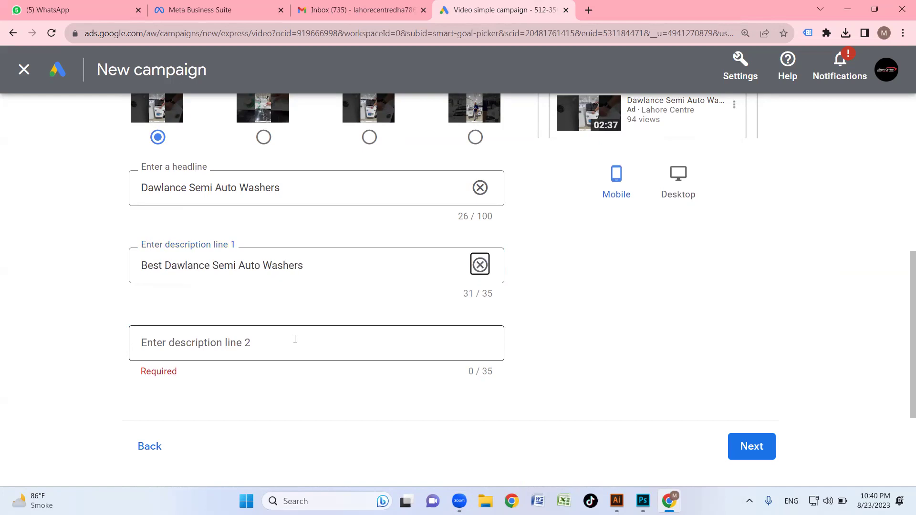
{"action": "key", "text": "Tab"}
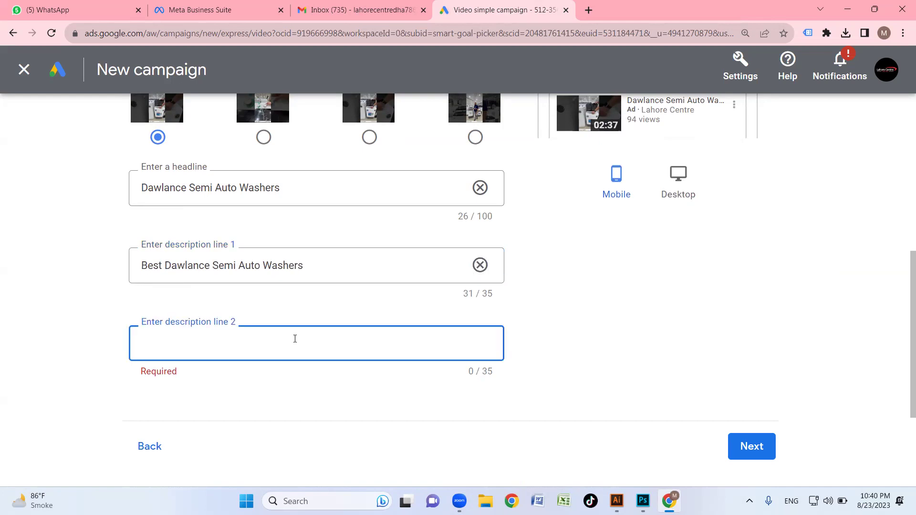
{"action": "type", "text": "Avail"}
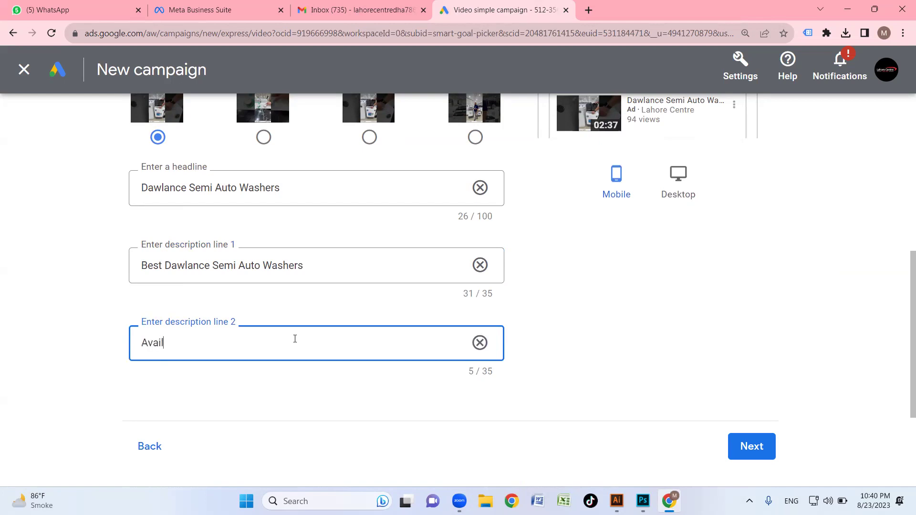
{"action": "type", "text": "able on Cash "}
{"action": "type", "text": "/ or"}
{"action": "key", "text": "BackSpace"}
{"action": "key", "text": "BackSpace"}
{"action": "key", "text": "BackSpace"}
{"action": "key", "text": "BackSpace"}
{"action": "type", "text": "or in easy install"}
{"action": "type", "text": "mens"}
{"action": "type", "text": "s"}
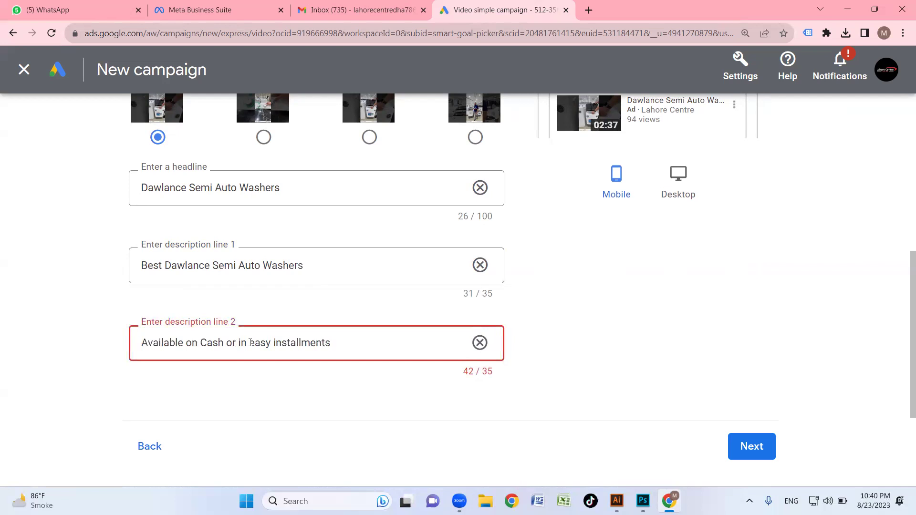
Shorten description line 2 to "Available on easy installments"
{"action": "left_click_drag", "start_coordinate": [248, 342], "coordinate": [203, 342]}
{"action": "key", "text": "BackSpace"}
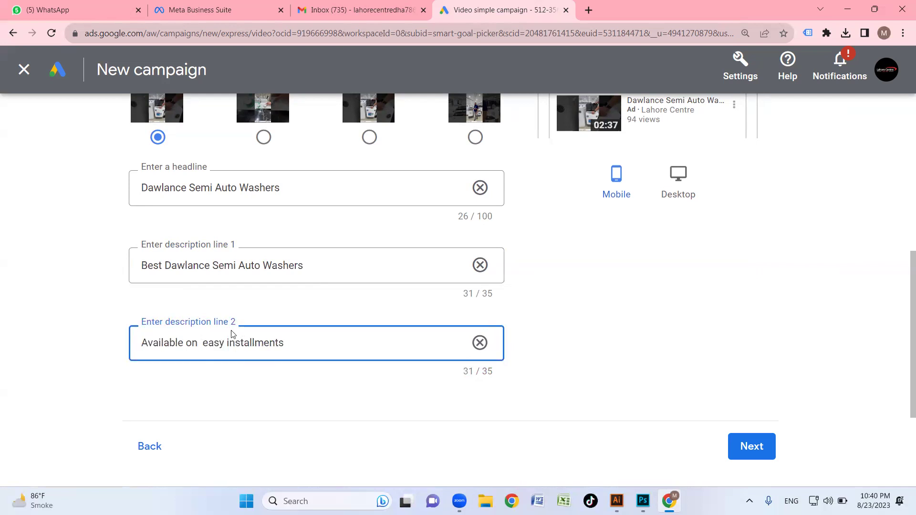
{"action": "key", "text": "BackSpace"}
{"action": "left_click", "coordinate": [566, 333]}
Check the video ad's thumbnail, headline and descriptions, and continue to the customer locations and languages
{"action": "scroll", "coordinate": [339, 323], "scroll_direction": "up", "scroll_amount": 4}
{"action": "scroll", "coordinate": [245, 330], "scroll_direction": "down", "scroll_amount": 4}
{"action": "scroll", "coordinate": [246, 330], "scroll_direction": "down", "scroll_amount": 2}
{"action": "scroll", "coordinate": [276, 321], "scroll_direction": "up", "scroll_amount": 2}
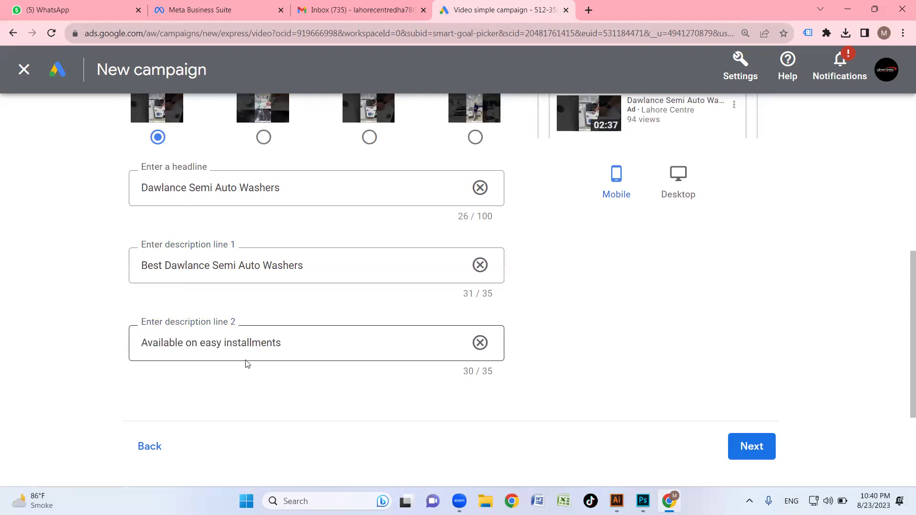
{"action": "scroll", "coordinate": [246, 379], "scroll_direction": "up", "scroll_amount": 2}
{"action": "scroll", "coordinate": [229, 394], "scroll_direction": "down", "scroll_amount": 2}
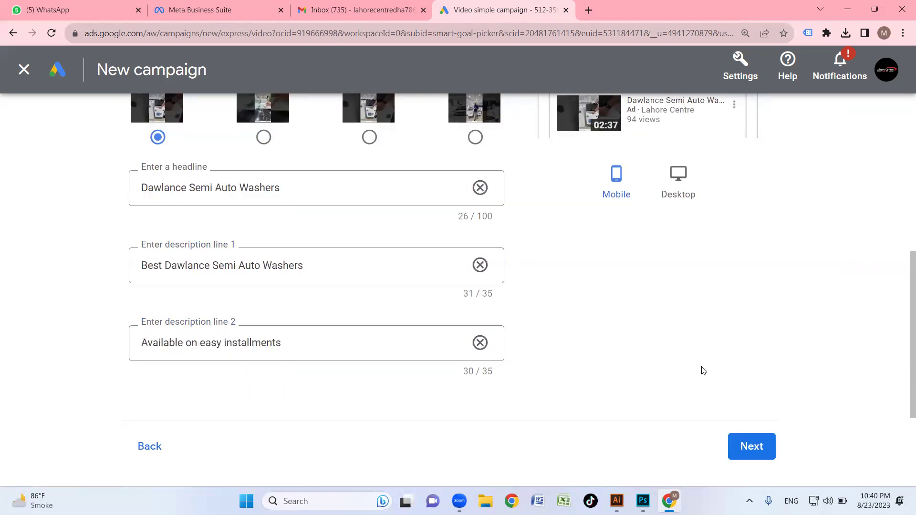
{"action": "left_click", "coordinate": [769, 448]}
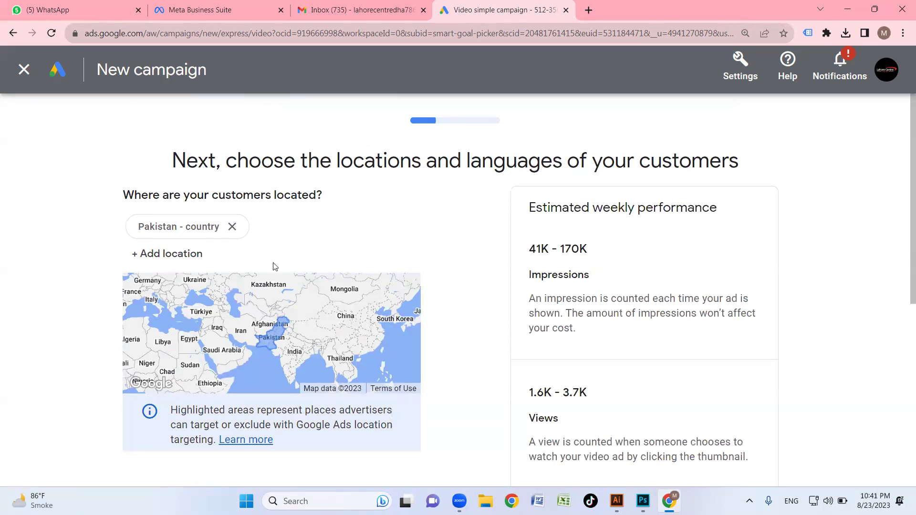
Review the estimated weekly performance, keep Pakistan and English as the targeted location and language, and continue to the customer demographics
{"action": "scroll", "coordinate": [273, 267], "scroll_direction": "down", "scroll_amount": 2}
{"action": "scroll", "coordinate": [585, 336], "scroll_direction": "down", "scroll_amount": 4}
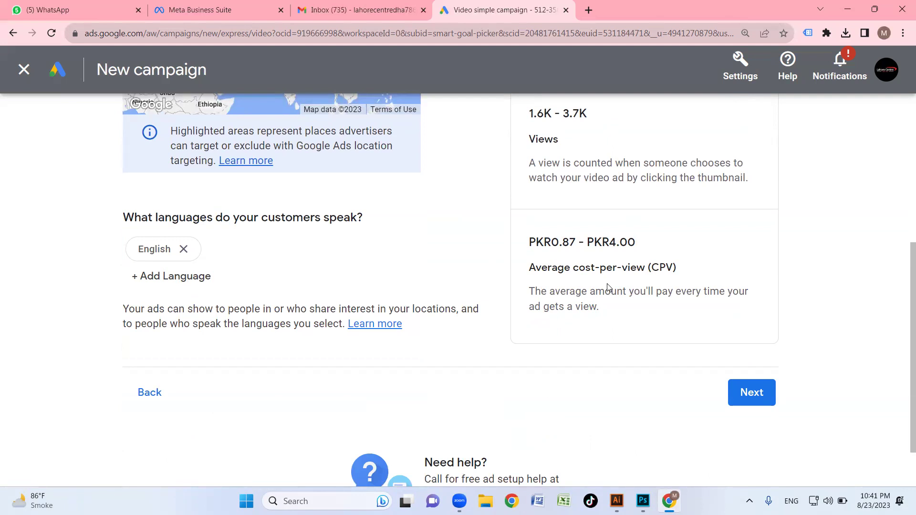
{"action": "scroll", "coordinate": [615, 315], "scroll_direction": "up", "scroll_amount": 6}
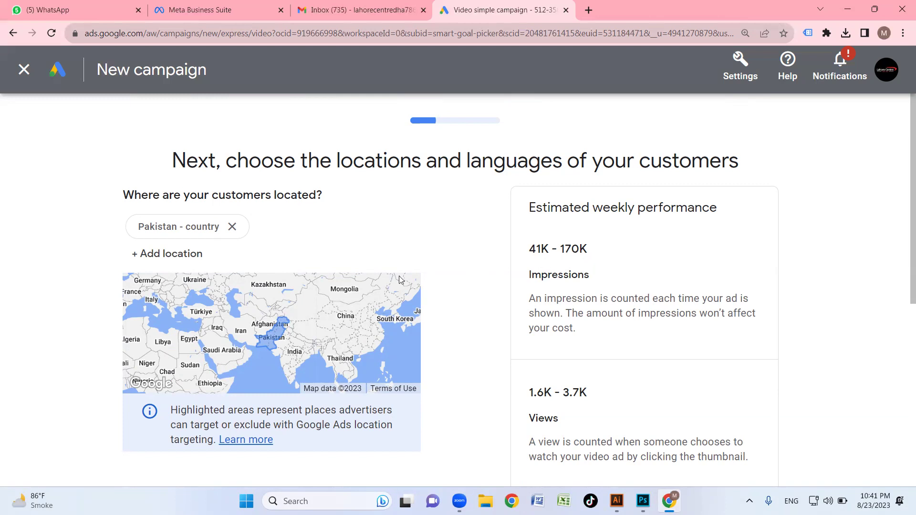
{"action": "scroll", "coordinate": [277, 263], "scroll_direction": "down", "scroll_amount": 2}
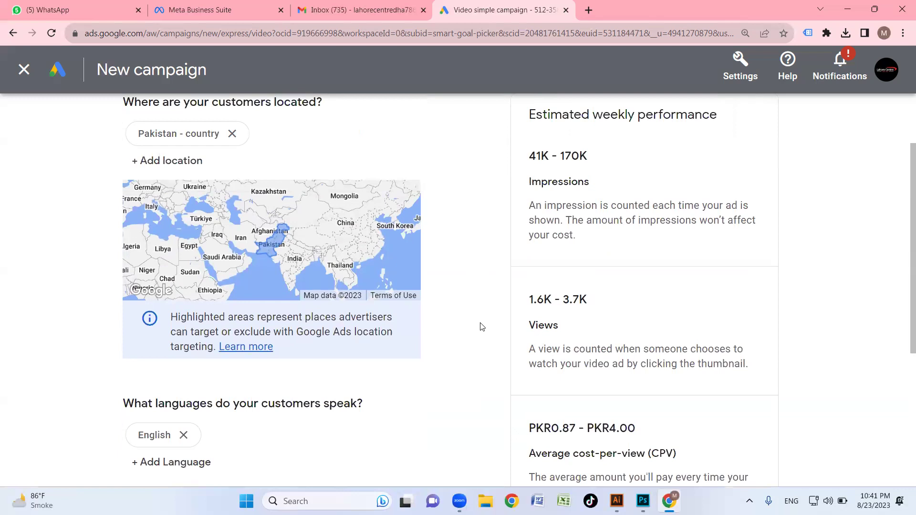
{"action": "scroll", "coordinate": [482, 327], "scroll_direction": "down", "scroll_amount": 4}
{"action": "scroll", "coordinate": [372, 295], "scroll_direction": "down", "scroll_amount": 1}
{"action": "scroll", "coordinate": [374, 308], "scroll_direction": "up", "scroll_amount": 4}
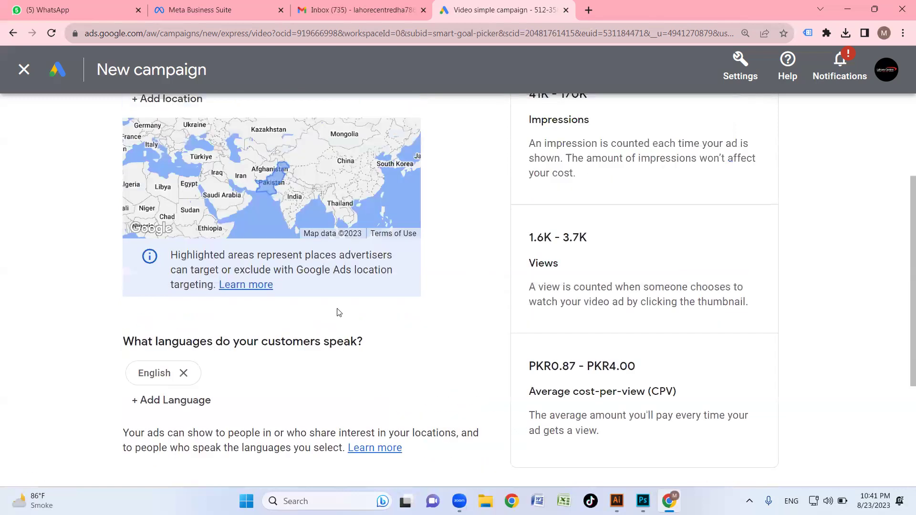
{"action": "scroll", "coordinate": [539, 319], "scroll_direction": "down", "scroll_amount": 4}
{"action": "scroll", "coordinate": [593, 330], "scroll_direction": "up", "scroll_amount": 6}
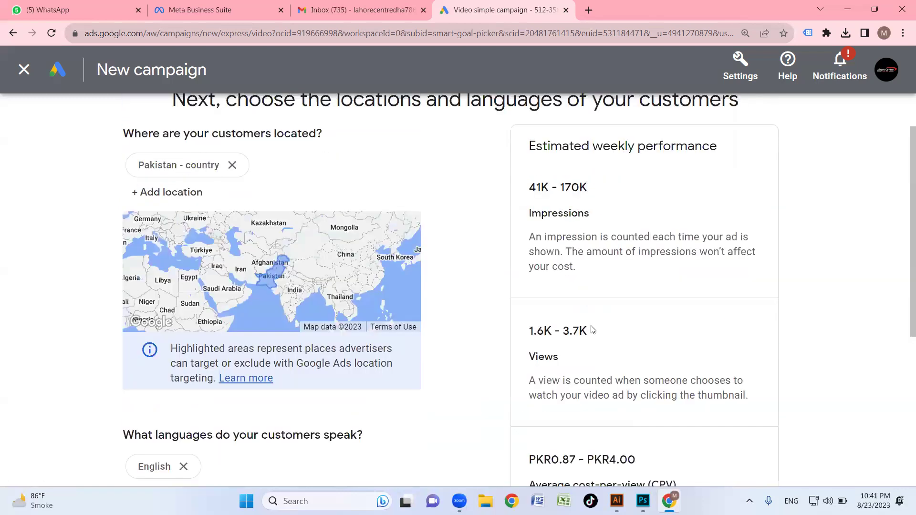
{"action": "scroll", "coordinate": [683, 352], "scroll_direction": "down", "scroll_amount": 6}
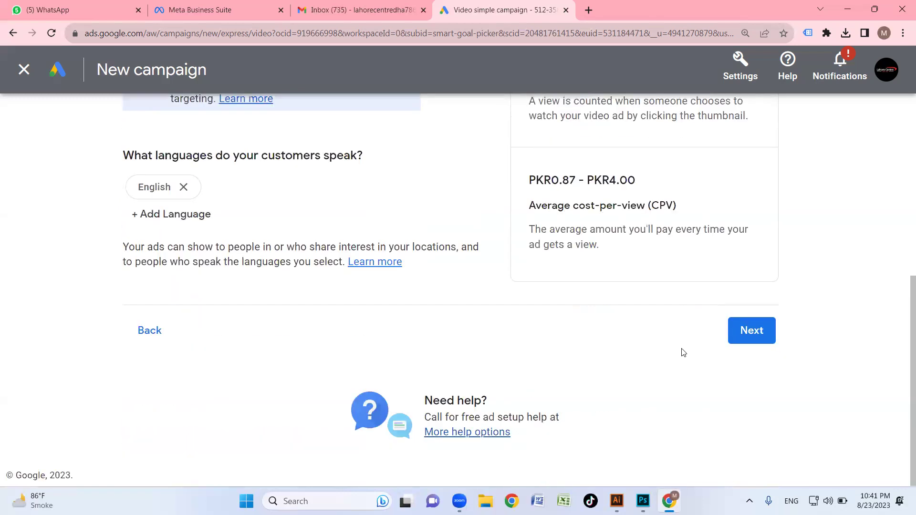
{"action": "left_click", "coordinate": [748, 333]}
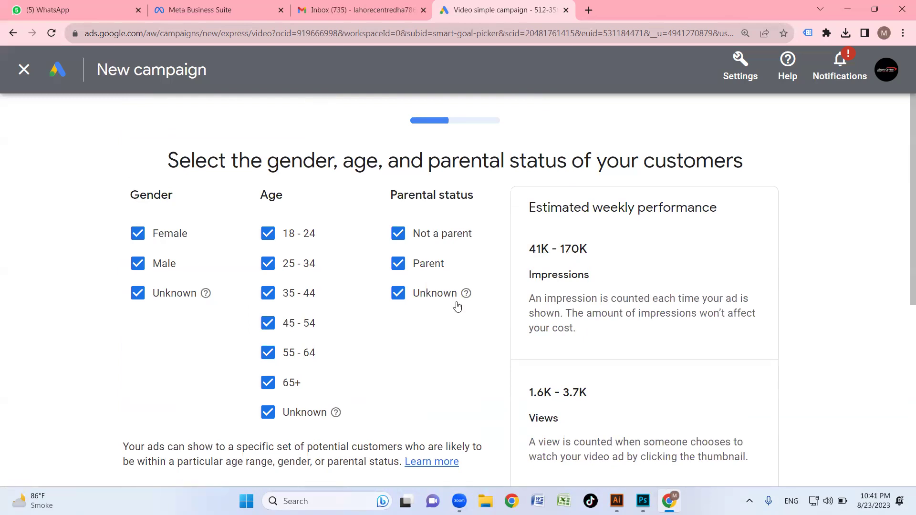
Keep all genders, ages and parental statuses selected for the customers, and continue to the interests
{"action": "scroll", "coordinate": [455, 323], "scroll_direction": "down", "scroll_amount": 2}
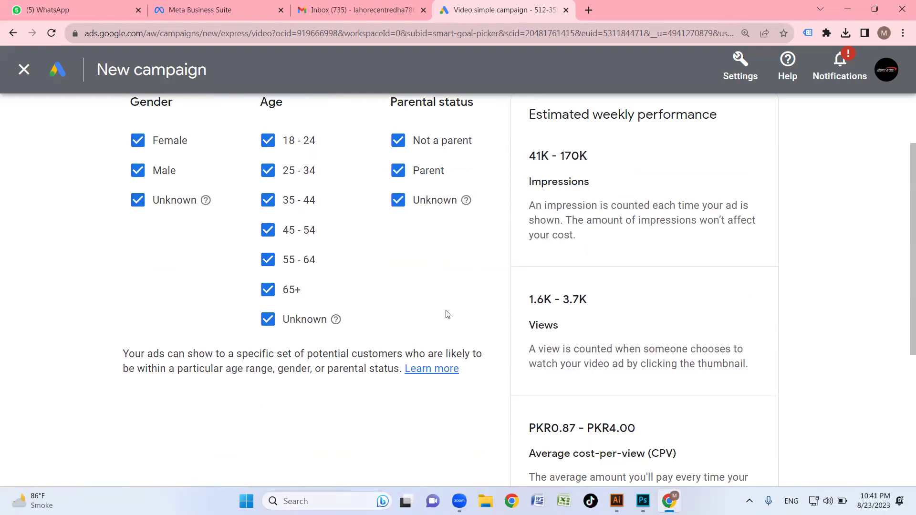
{"action": "scroll", "coordinate": [557, 252], "scroll_direction": "down", "scroll_amount": 5}
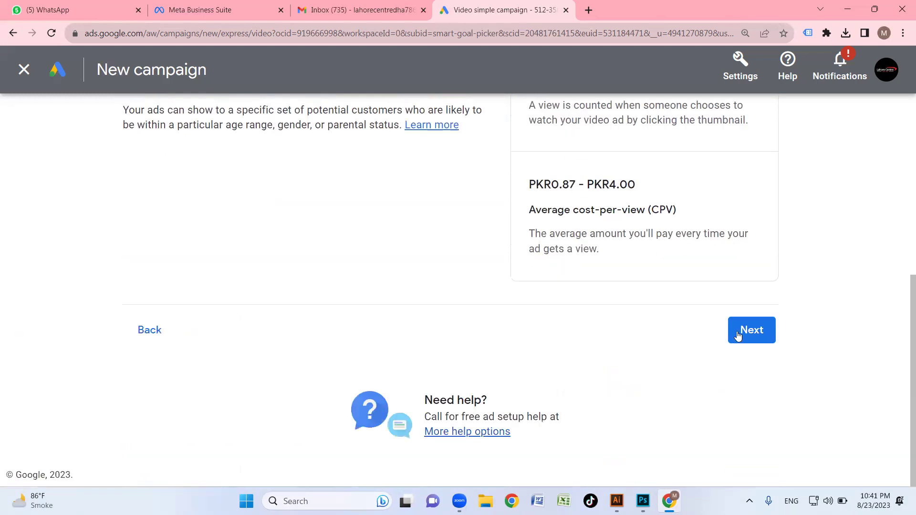
{"action": "left_click", "coordinate": [741, 333]}
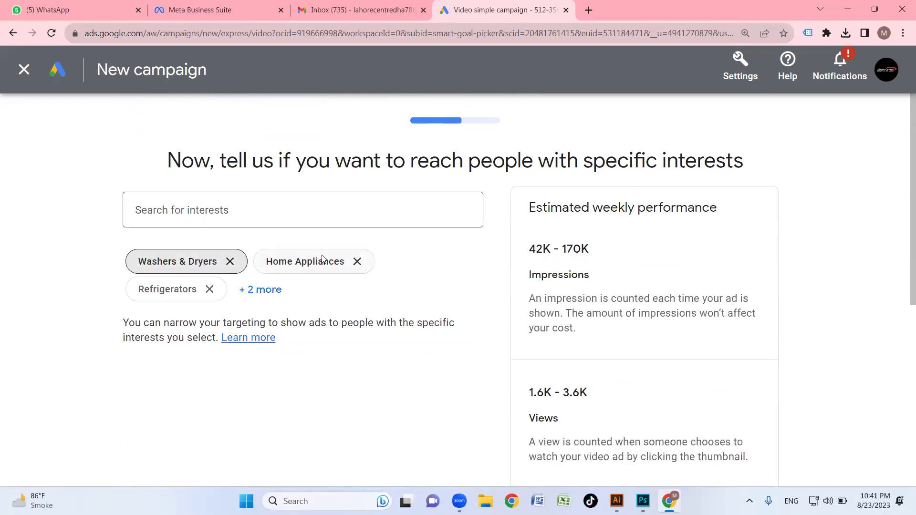
Expand the suggested interests, keep all five from Washers & Dryers to Mobile Phones selected, and continue to the budget
{"action": "left_click", "coordinate": [262, 292]}
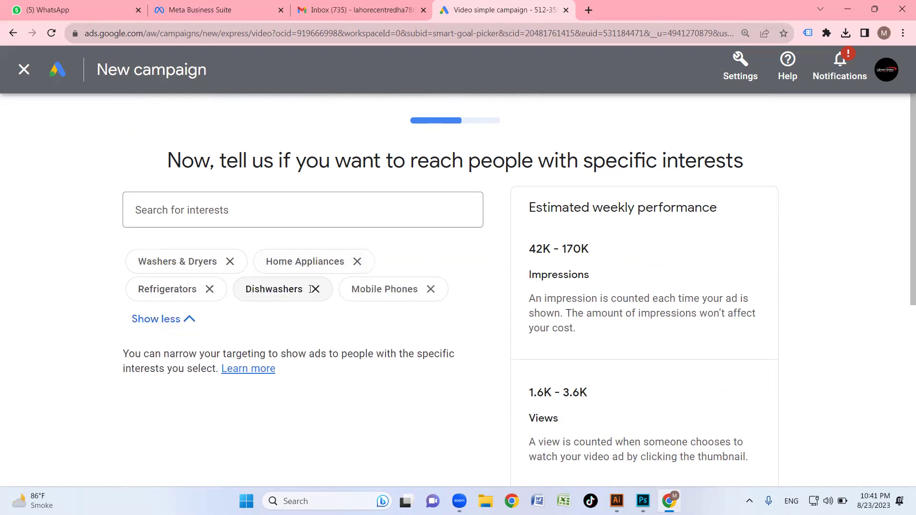
{"action": "left_click", "coordinate": [197, 211]}
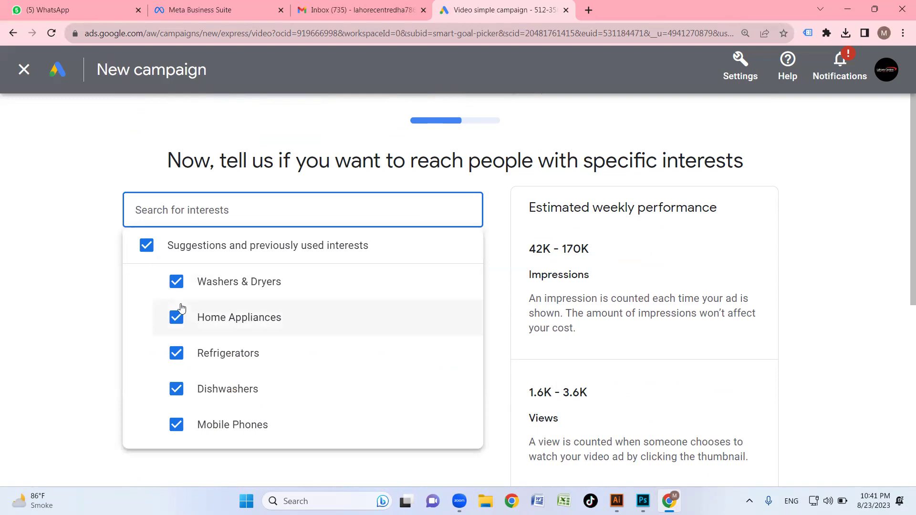
{"action": "left_click", "coordinate": [75, 283]}
{"action": "scroll", "coordinate": [519, 304], "scroll_direction": "down", "scroll_amount": 5}
{"action": "left_click", "coordinate": [752, 387]}
Give the ads an end date instead of running continuously, and set it to Sep 1, 2023
{"action": "scroll", "coordinate": [248, 273], "scroll_direction": "down", "scroll_amount": 2}
{"action": "scroll", "coordinate": [244, 269], "scroll_direction": "up", "scroll_amount": 2}
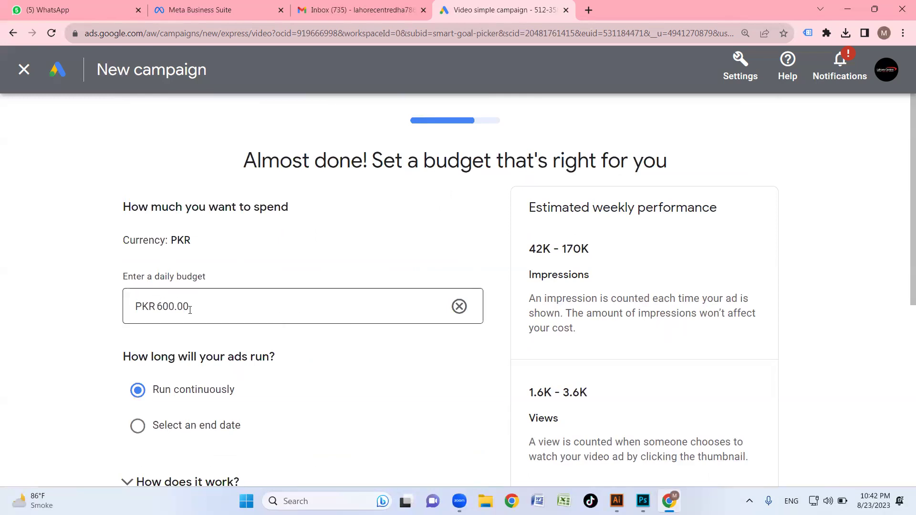
{"action": "scroll", "coordinate": [166, 317], "scroll_direction": "down", "scroll_amount": 2}
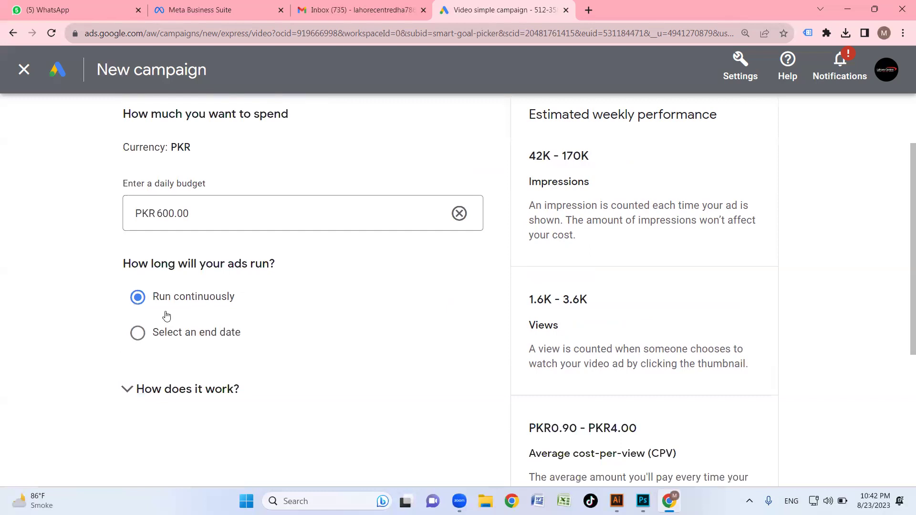
{"action": "left_click", "coordinate": [138, 334]}
{"action": "scroll", "coordinate": [265, 357], "scroll_direction": "down", "scroll_amount": 4}
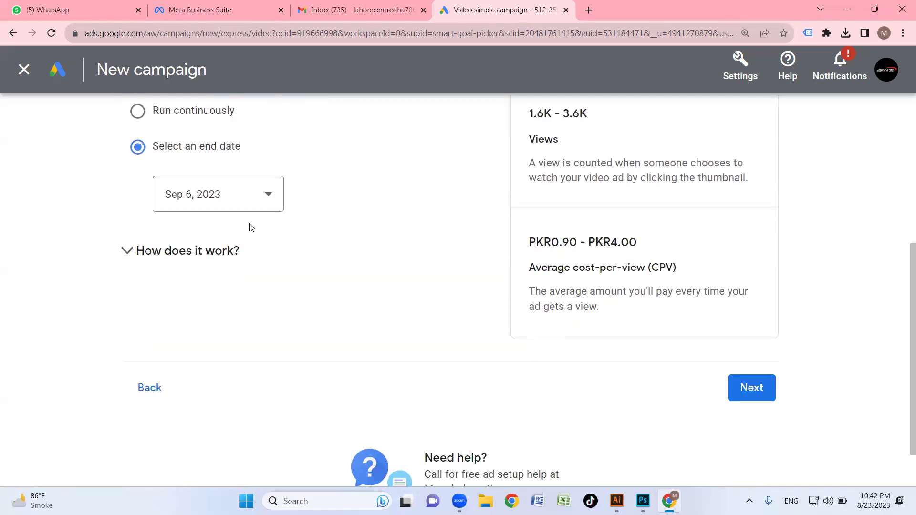
{"action": "left_click", "coordinate": [258, 200]}
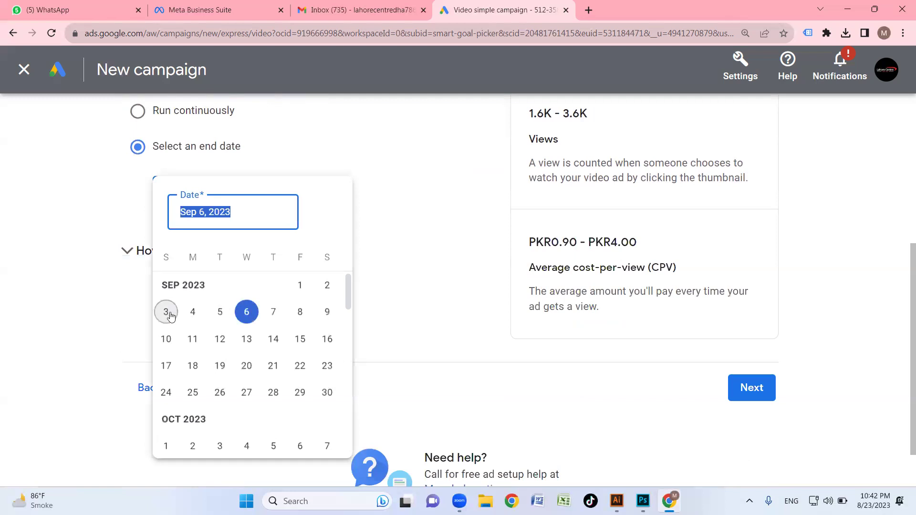
{"action": "left_click", "coordinate": [300, 285]}
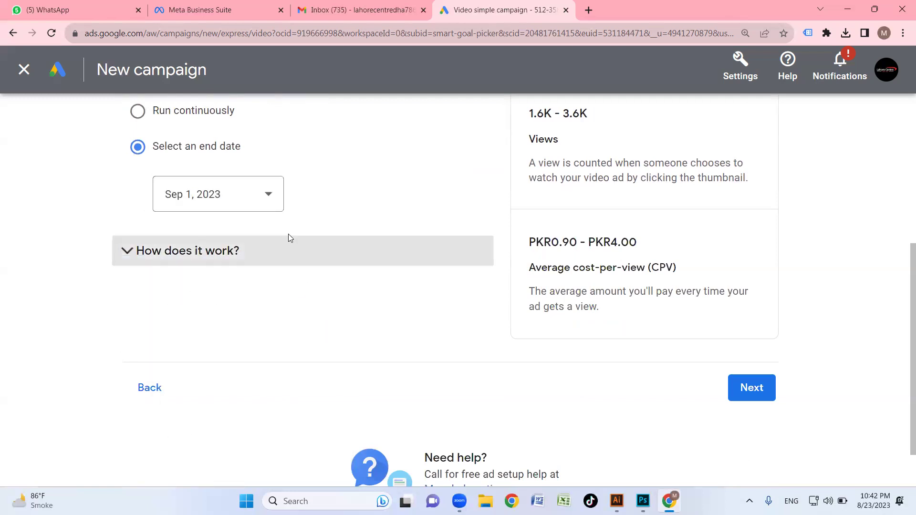
Read the explanation of how the daily budget is charged, and collapse it again
{"action": "scroll", "coordinate": [288, 236], "scroll_direction": "up", "scroll_amount": 2}
{"action": "left_click", "coordinate": [236, 334]}
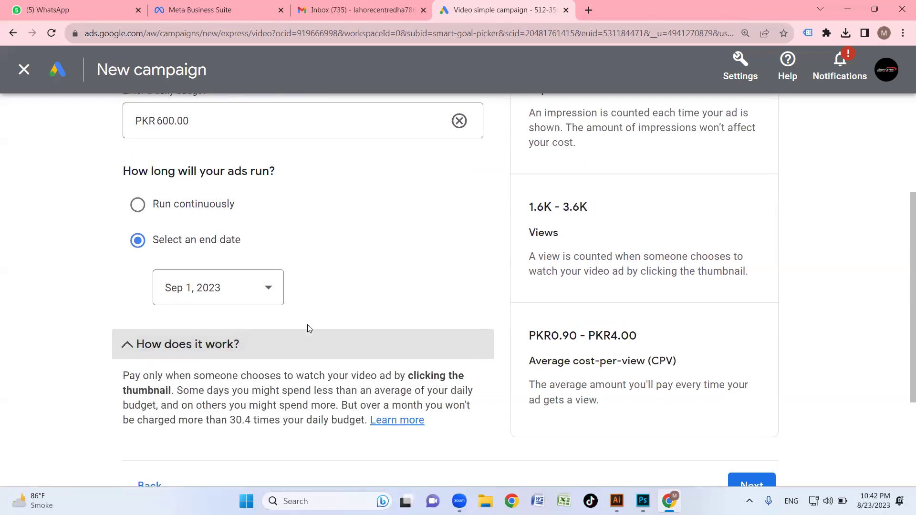
{"action": "left_click", "coordinate": [180, 346]}
{"action": "scroll", "coordinate": [251, 313], "scroll_direction": "up", "scroll_amount": 2}
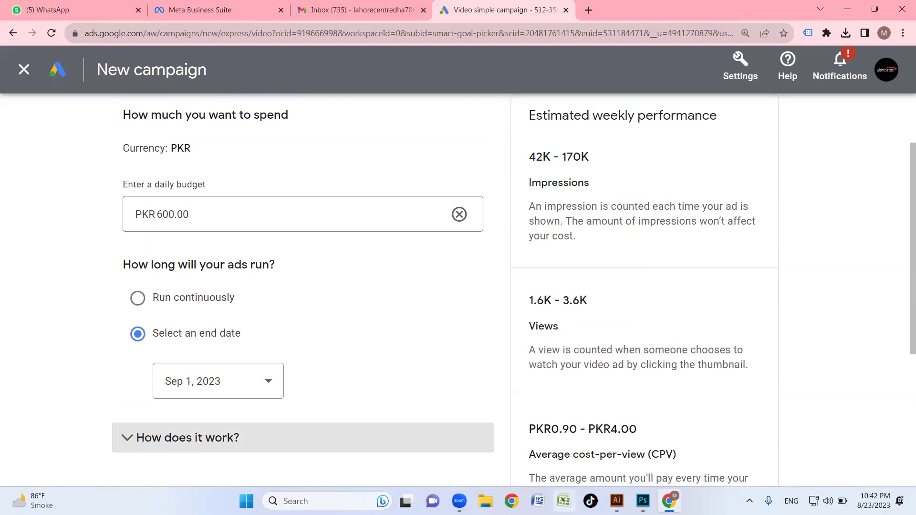
Switch to Excel and list the campaign days 24 to 31 down cells A1 to A8 of a blank workbook
{"action": "left_click", "coordinate": [564, 501]}
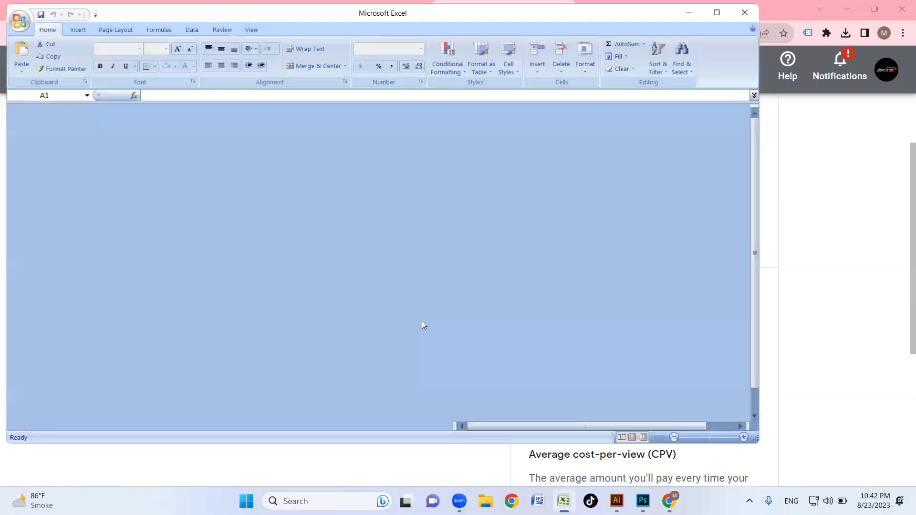
{"action": "scroll", "coordinate": [279, 235], "scroll_direction": "up", "scroll_amount": 9}
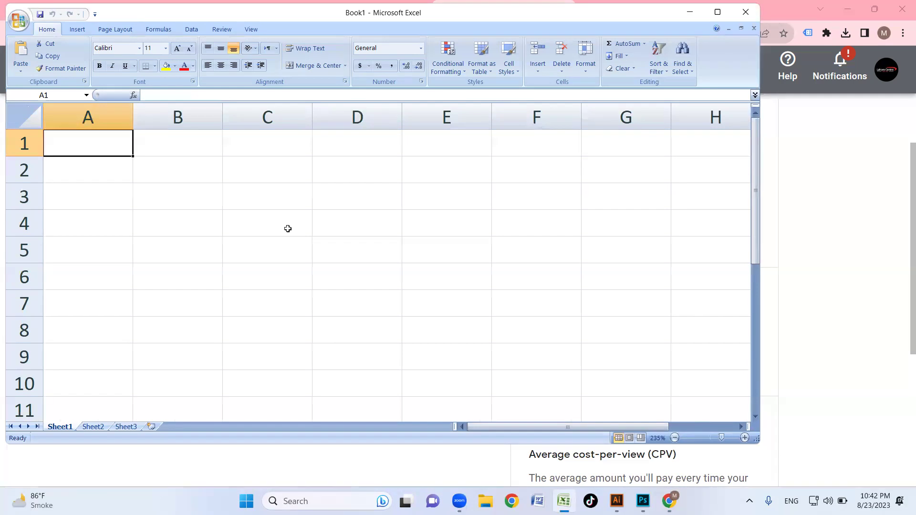
{"action": "type", "text": "24"}
{"action": "key", "text": "Return"}
{"action": "type", "text": "25"}
{"action": "key", "text": "Return"}
{"action": "type", "text": "26"}
{"action": "key", "text": "Return"}
{"action": "type", "text": "27"}
{"action": "key", "text": "Return"}
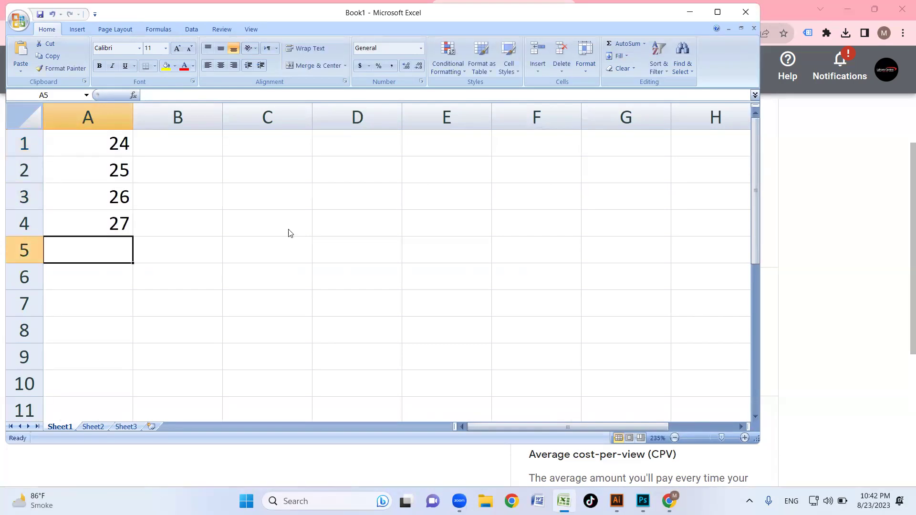
{"action": "type", "text": "28"}
{"action": "key", "text": "Return"}
{"action": "type", "text": "29"}
{"action": "key", "text": "Return"}
{"action": "type", "text": "30"}
{"action": "key", "text": "Return"}
{"action": "type", "text": "31"}
{"action": "key", "text": "Return"}
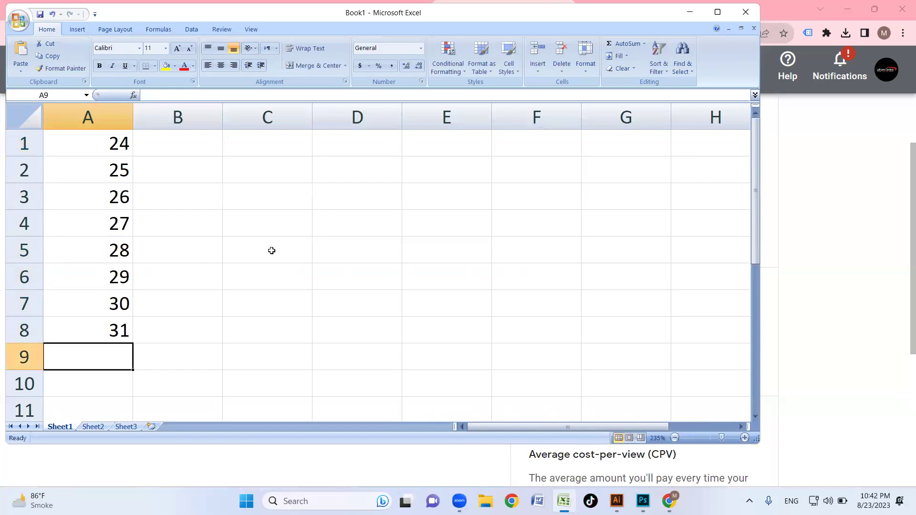
Select the listed days in A1 to A8 to count them, and close the workbook without saving
{"action": "left_click_drag", "start_coordinate": [113, 140], "coordinate": [114, 330]}
{"action": "left_click", "coordinate": [214, 300]}
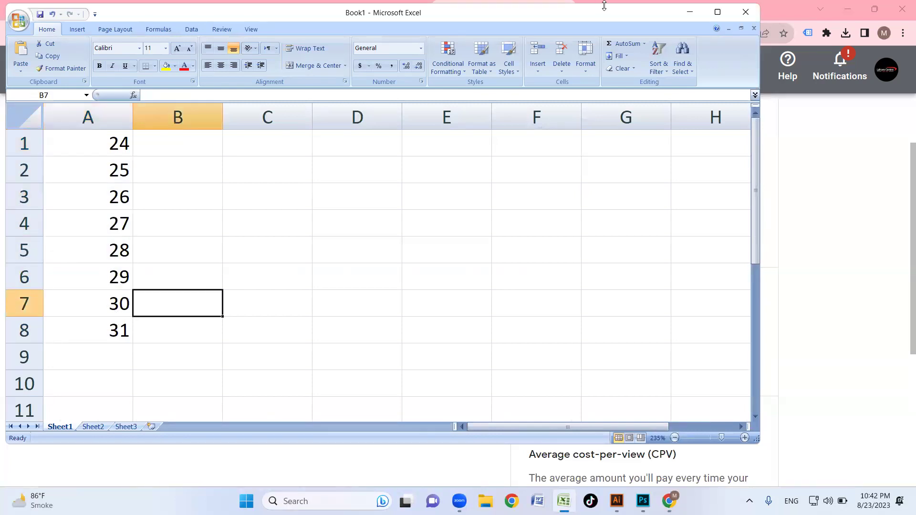
{"action": "left_click", "coordinate": [745, 11]}
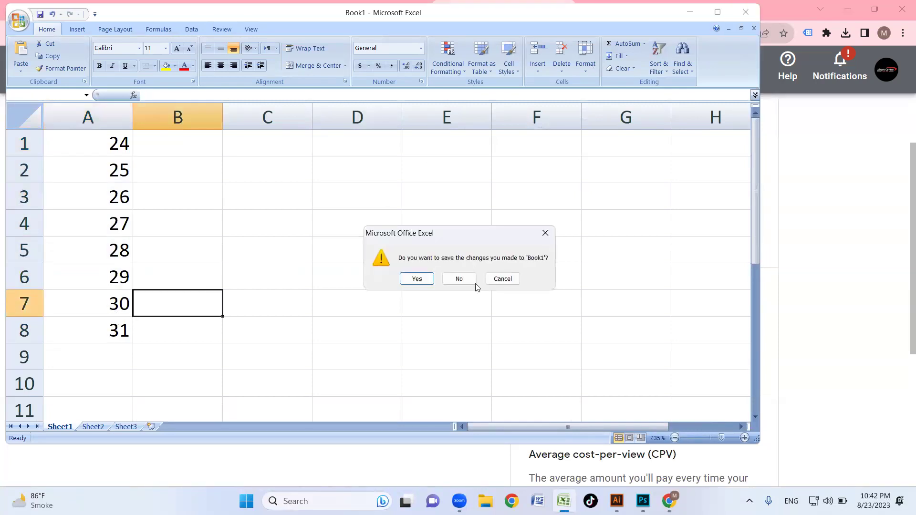
{"action": "left_click", "coordinate": [459, 280]}
Keep the daily budget at PKR 600.00 and continue to the campaign review
{"action": "left_click", "coordinate": [199, 211]}
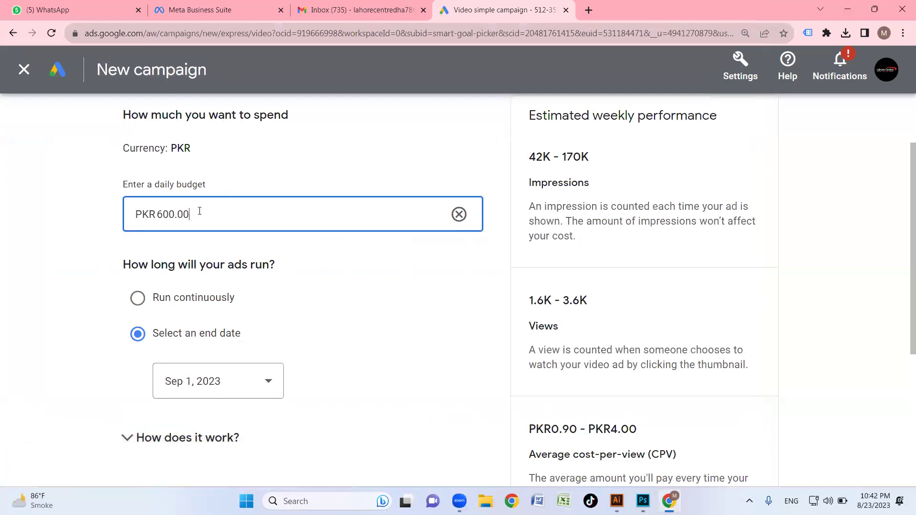
{"action": "scroll", "coordinate": [409, 298], "scroll_direction": "down", "scroll_amount": 4}
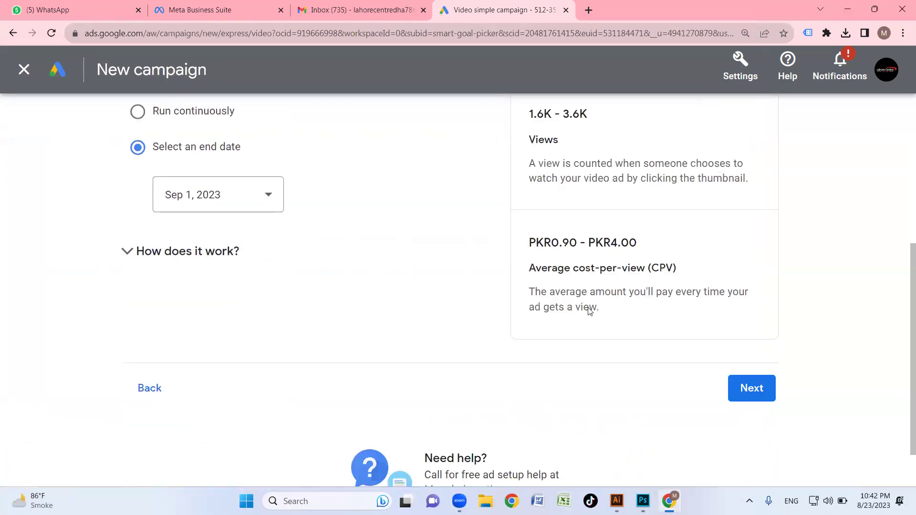
{"action": "left_click", "coordinate": [762, 388]}
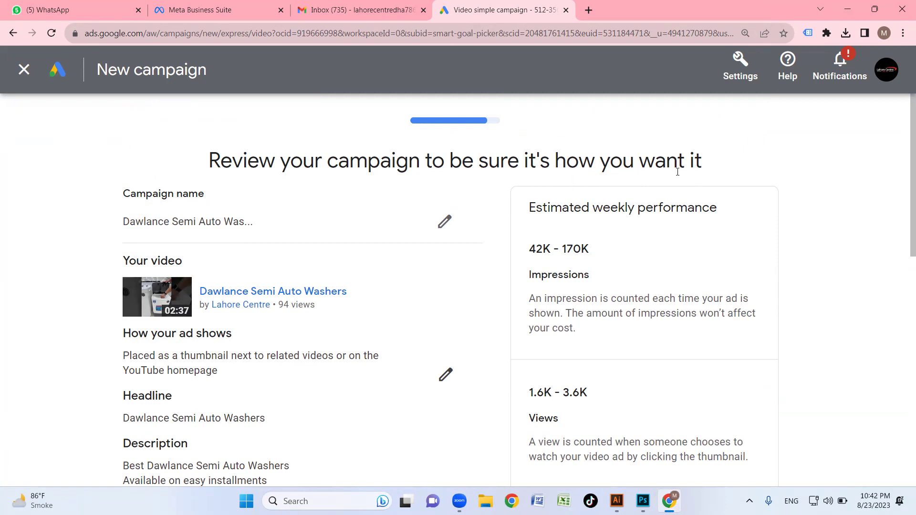
Review the campaign's video, texts, targeting and daily budget, and start the campaign
{"action": "scroll", "coordinate": [676, 181], "scroll_direction": "down", "scroll_amount": 2}
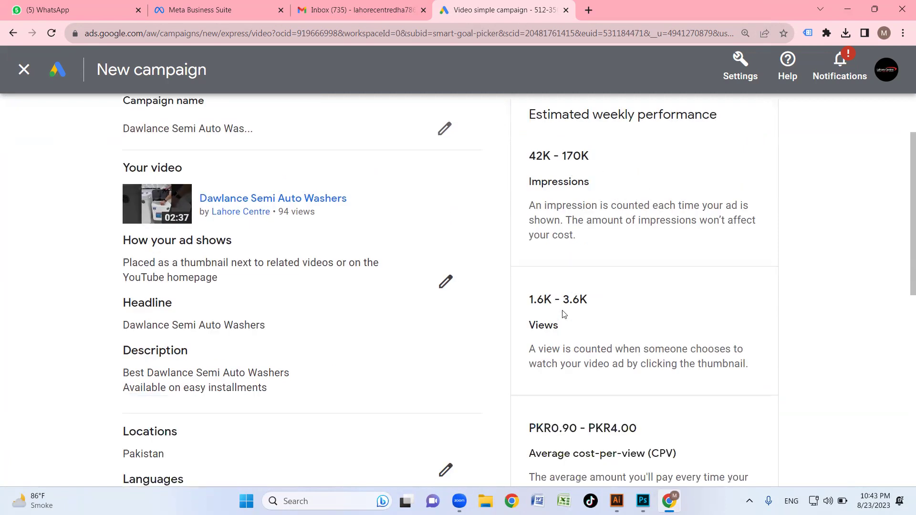
{"action": "scroll", "coordinate": [590, 308], "scroll_direction": "down", "scroll_amount": 2}
{"action": "scroll", "coordinate": [578, 256], "scroll_direction": "down", "scroll_amount": 6}
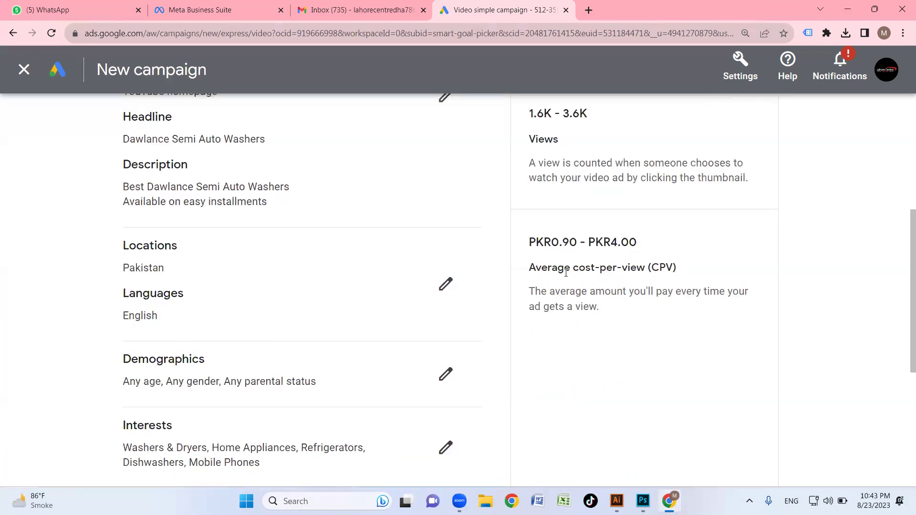
{"action": "scroll", "coordinate": [346, 291], "scroll_direction": "down", "scroll_amount": 2}
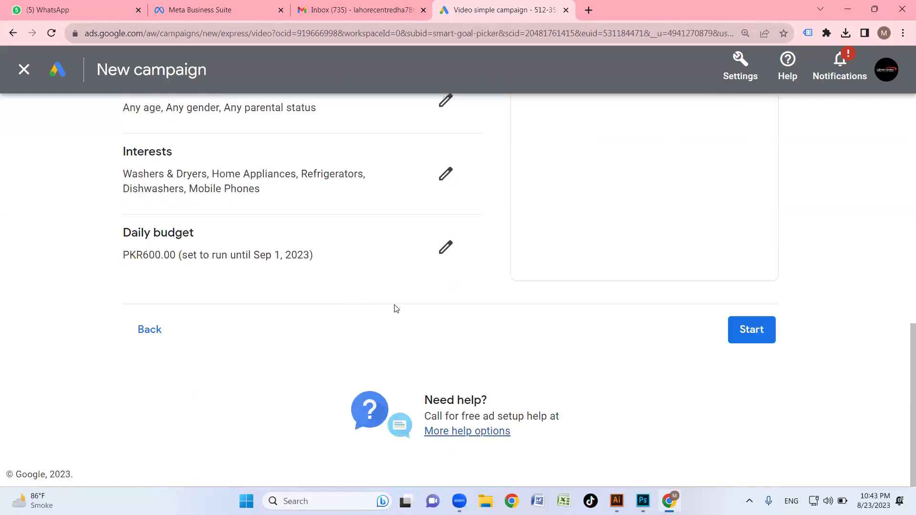
{"action": "left_click", "coordinate": [731, 329]}
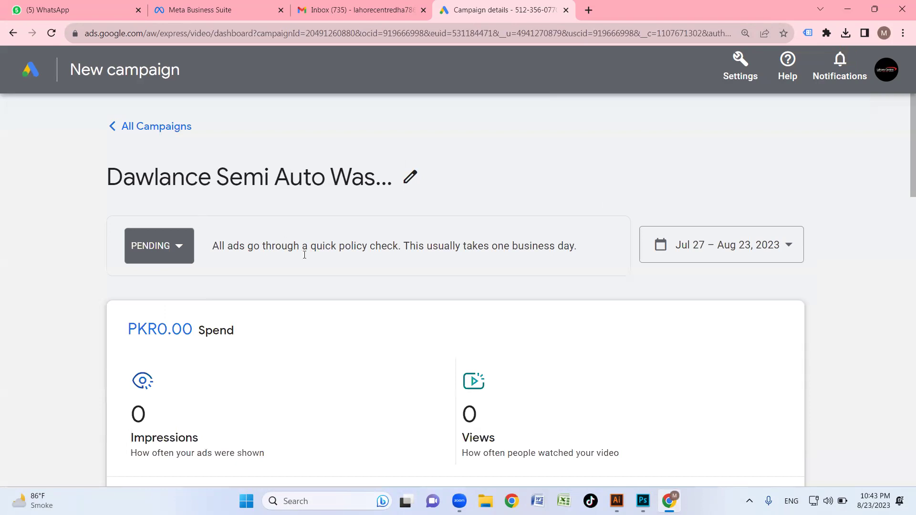
Examine the new campaign's dashboard, including its approval status, results, ad preview, locations, budget and ad schedule
{"action": "scroll", "coordinate": [356, 274], "scroll_direction": "down", "scroll_amount": 2}
{"action": "scroll", "coordinate": [242, 276], "scroll_direction": "down", "scroll_amount": 8}
{"action": "scroll", "coordinate": [477, 269], "scroll_direction": "down", "scroll_amount": 13}
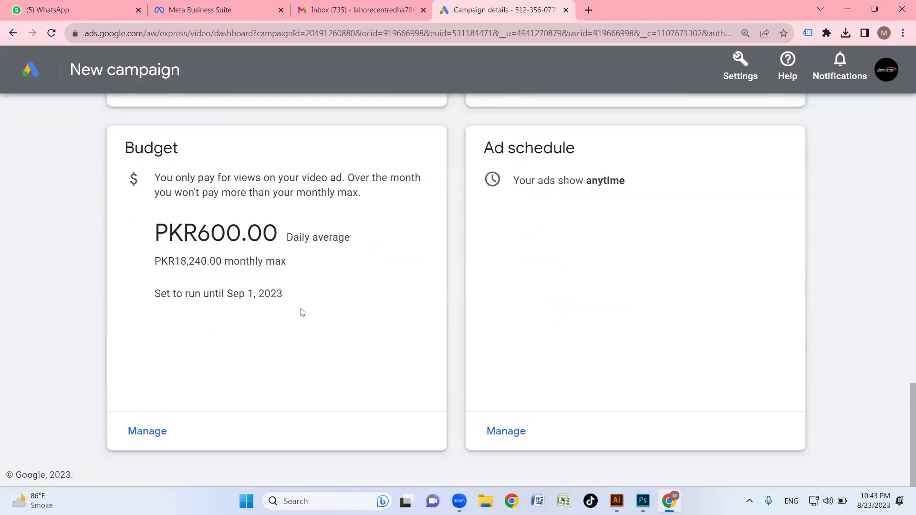
{"action": "scroll", "coordinate": [376, 329], "scroll_direction": "up", "scroll_amount": 20}
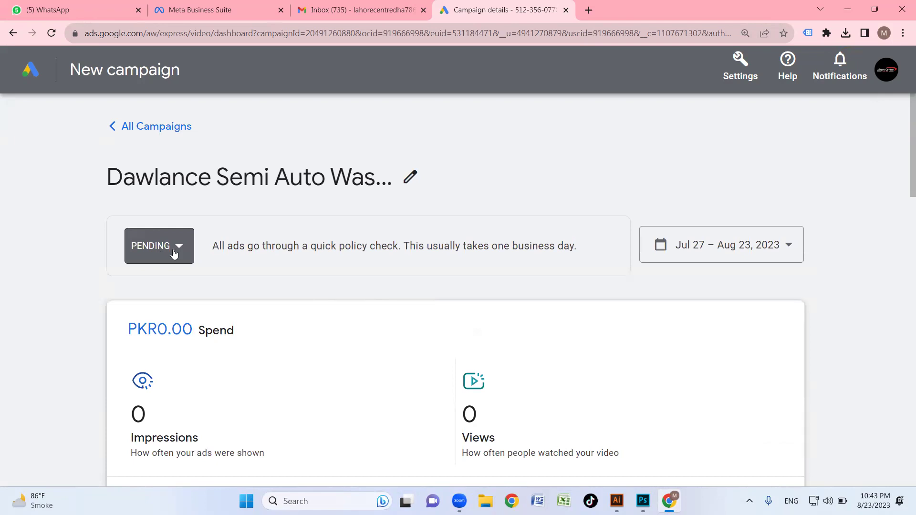
{"action": "scroll", "coordinate": [578, 258], "scroll_direction": "down", "scroll_amount": 13}
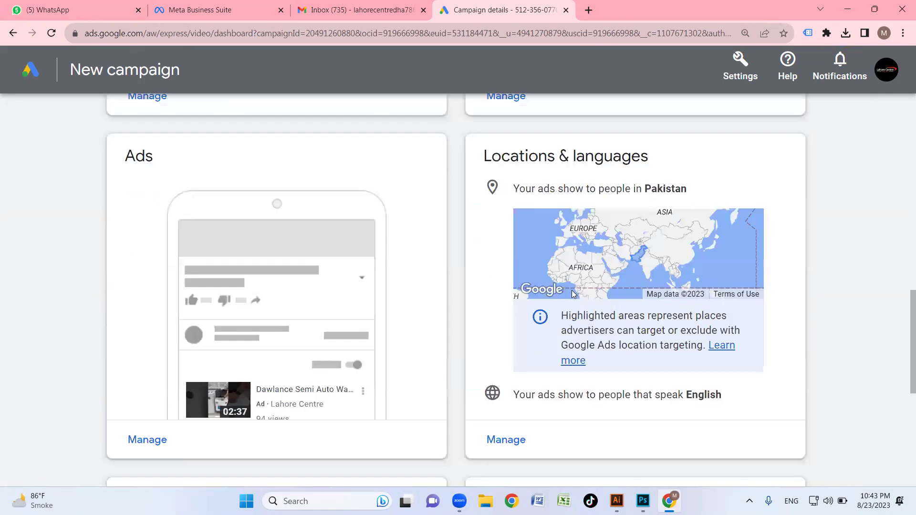
{"action": "scroll", "coordinate": [310, 357], "scroll_direction": "up", "scroll_amount": 13}
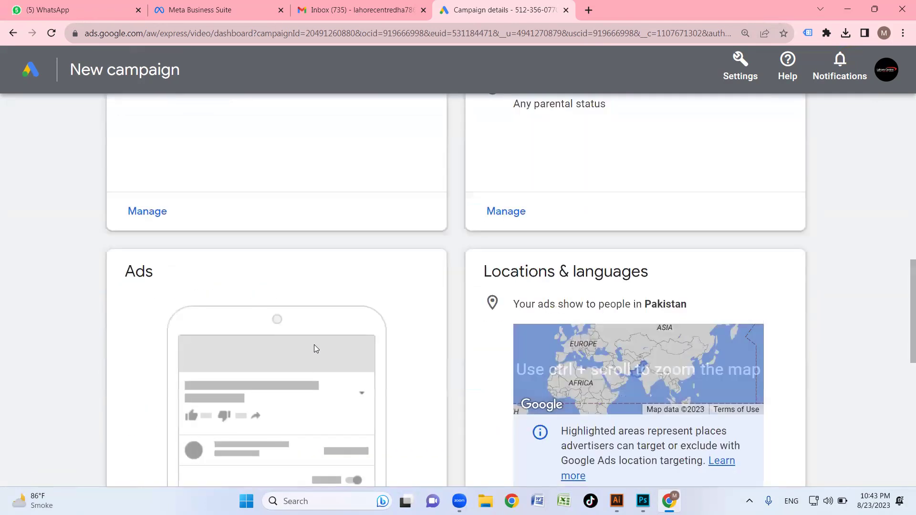